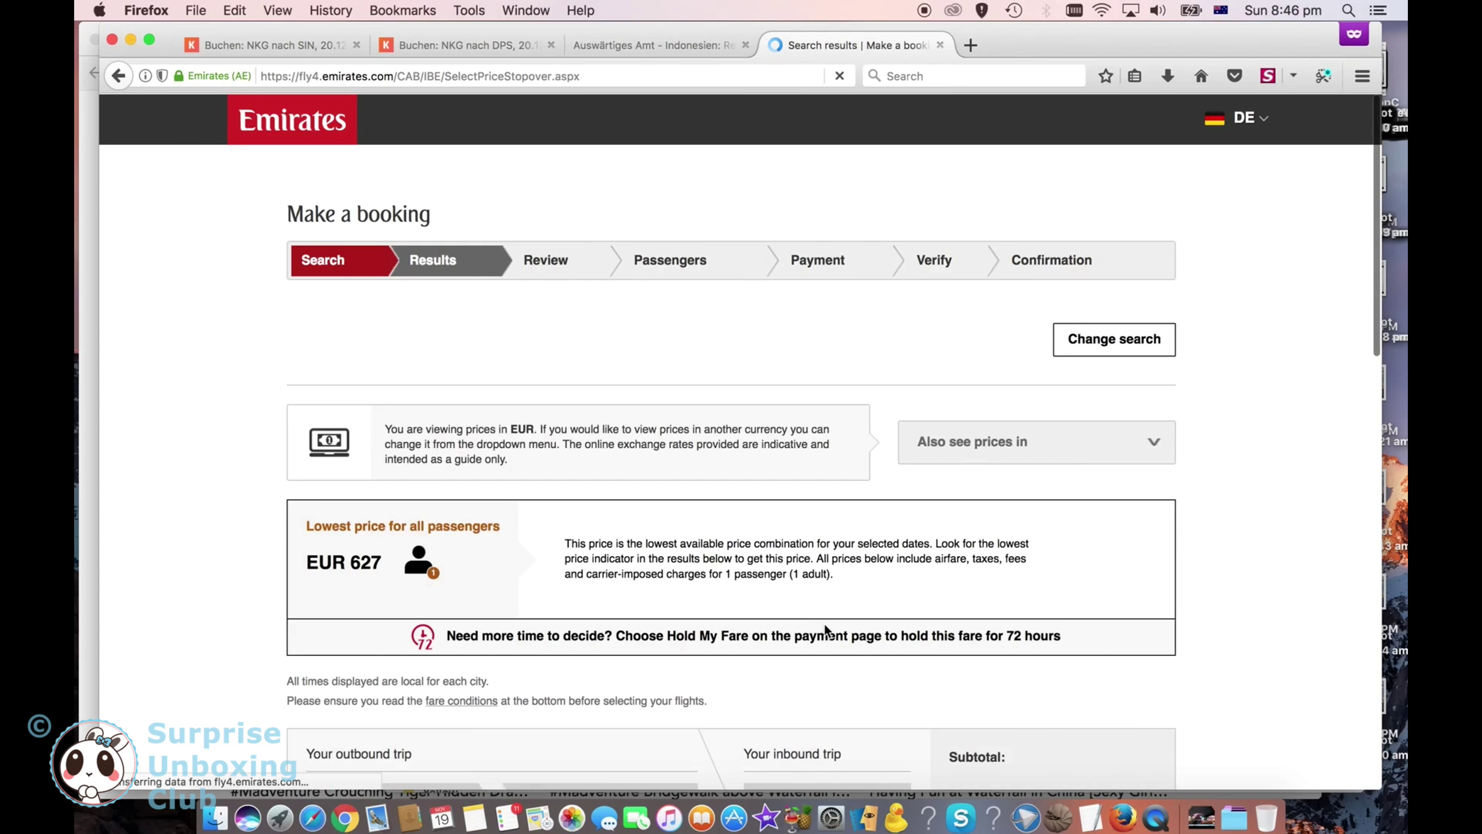
Step: Take the EUR 304.09 Economy Saver fare on flight 01, 09:40 Frankfurt–Dubai, 14 December
scroll(824, 630, "down", 4)
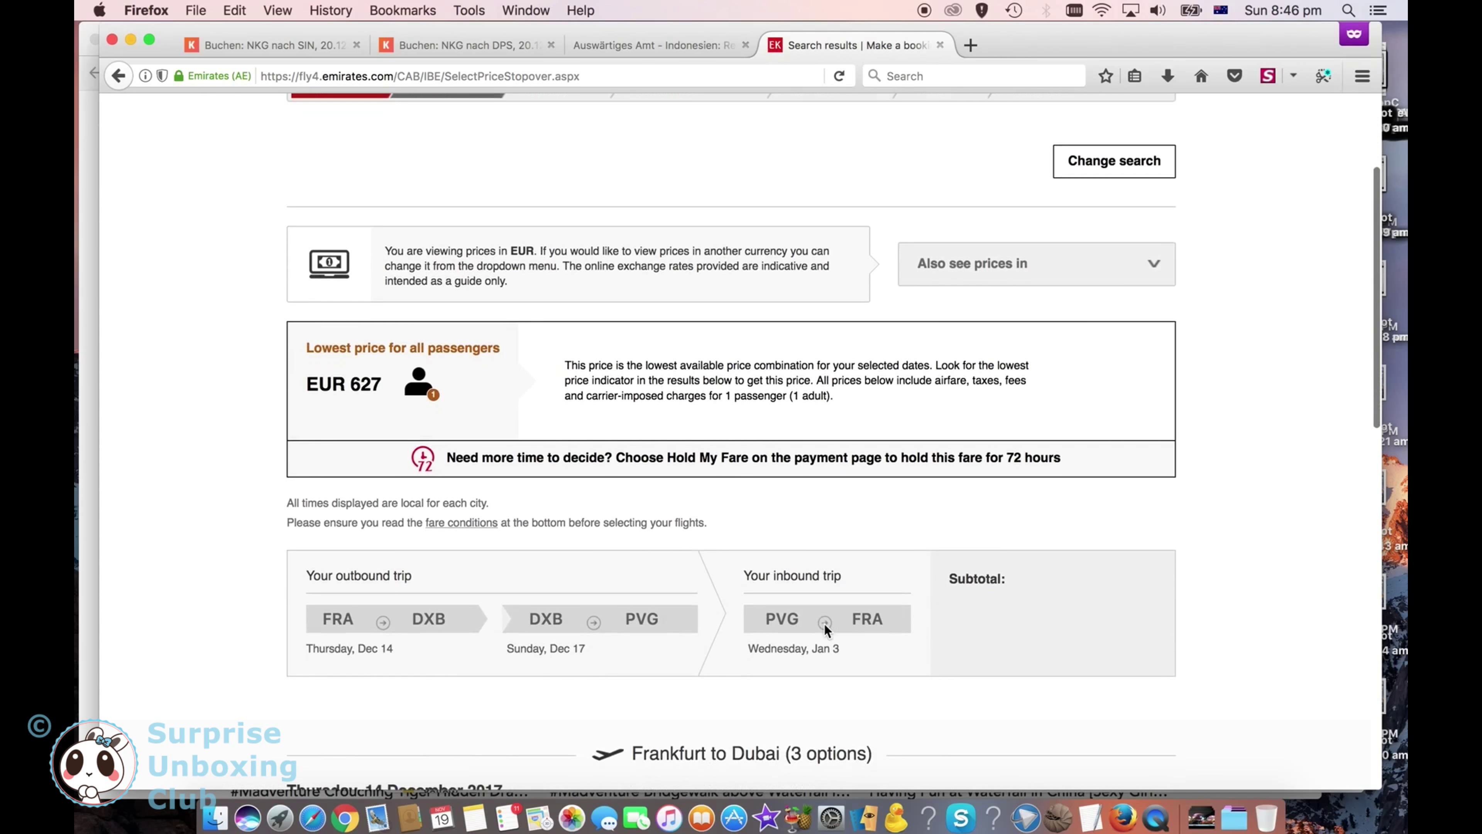
scroll(824, 623, "down", 3)
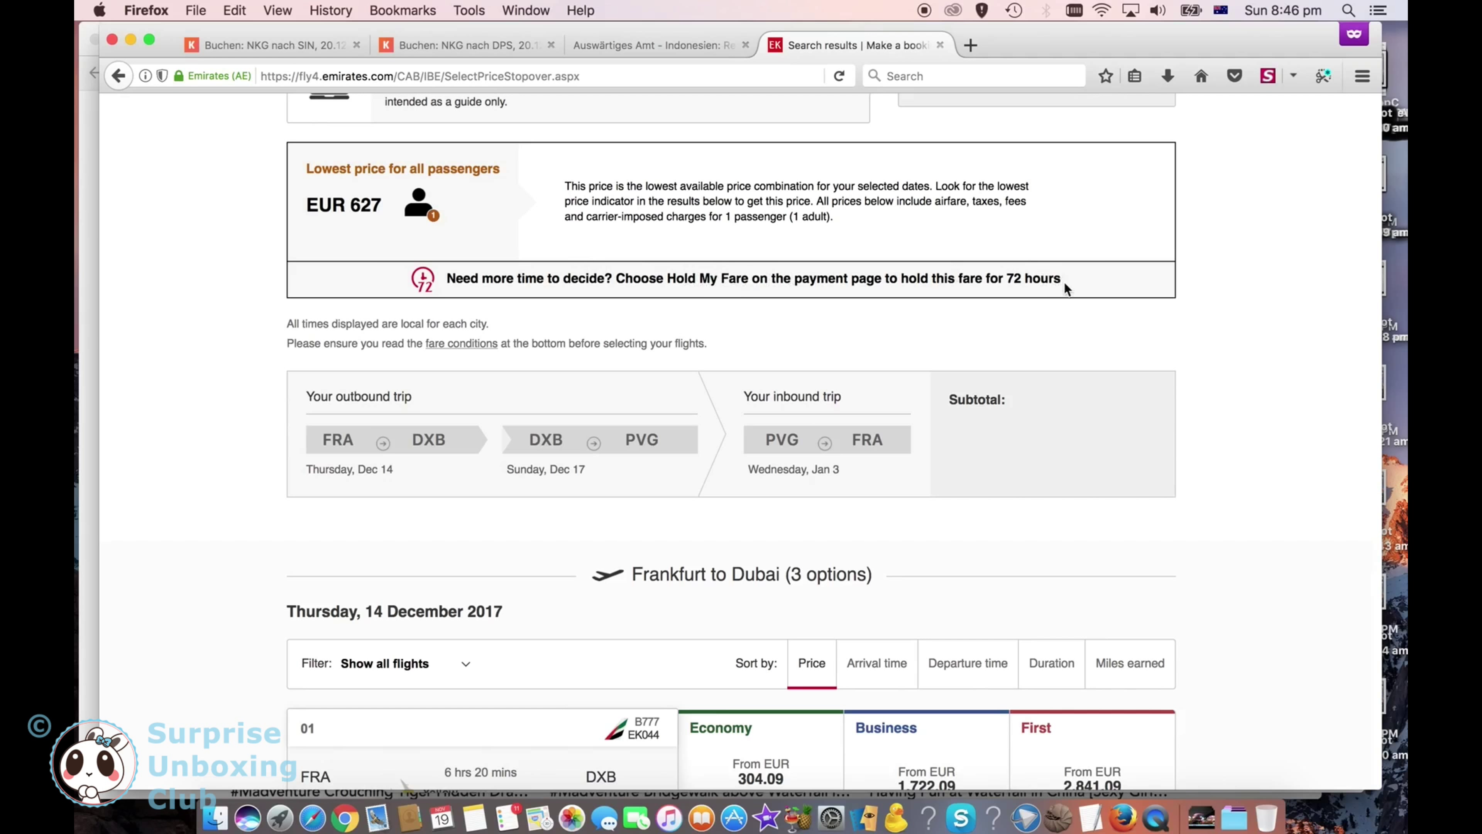
scroll(626, 299, "down", 4)
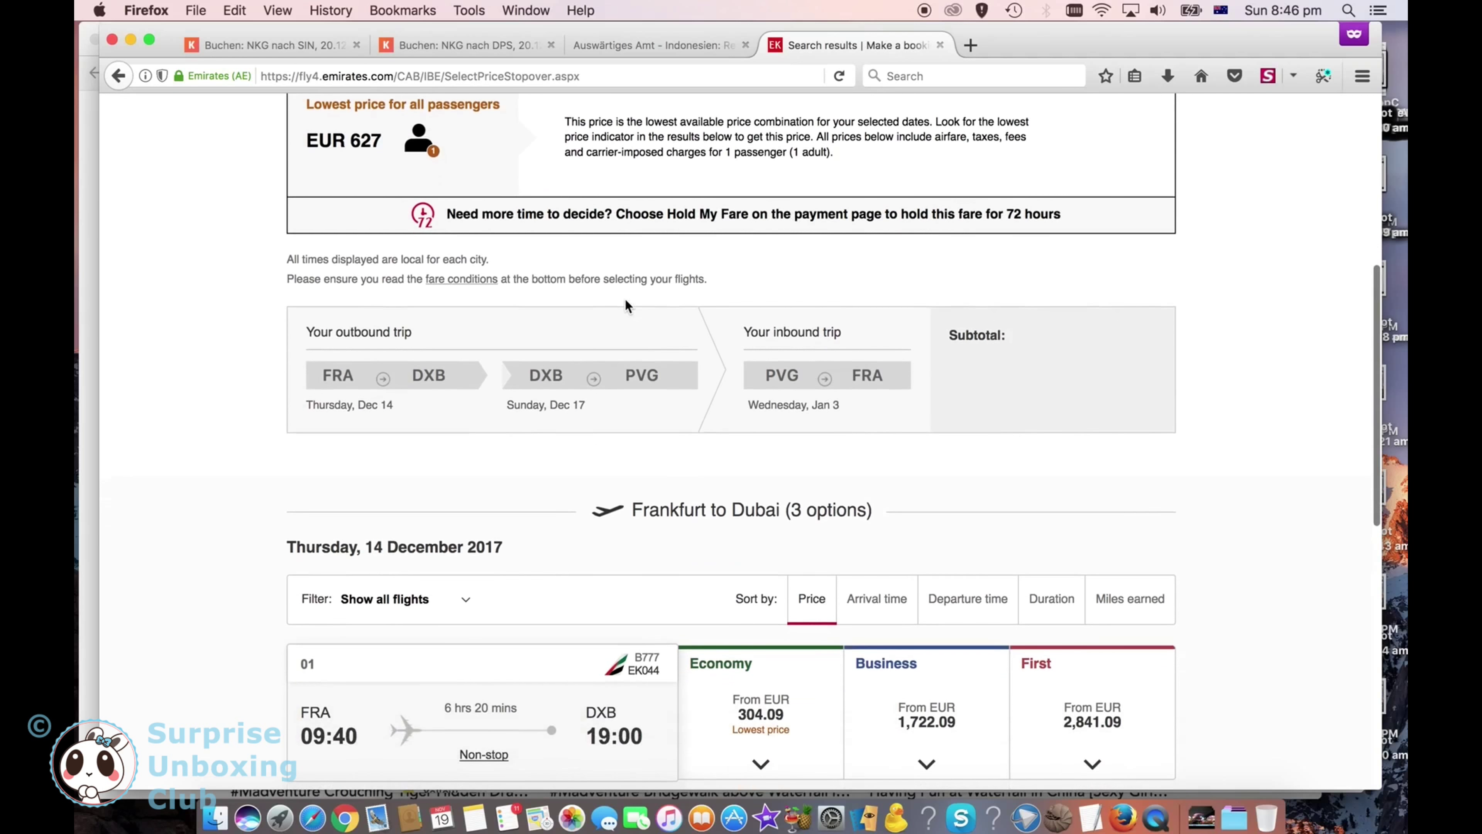
scroll(626, 307, "down", 3)
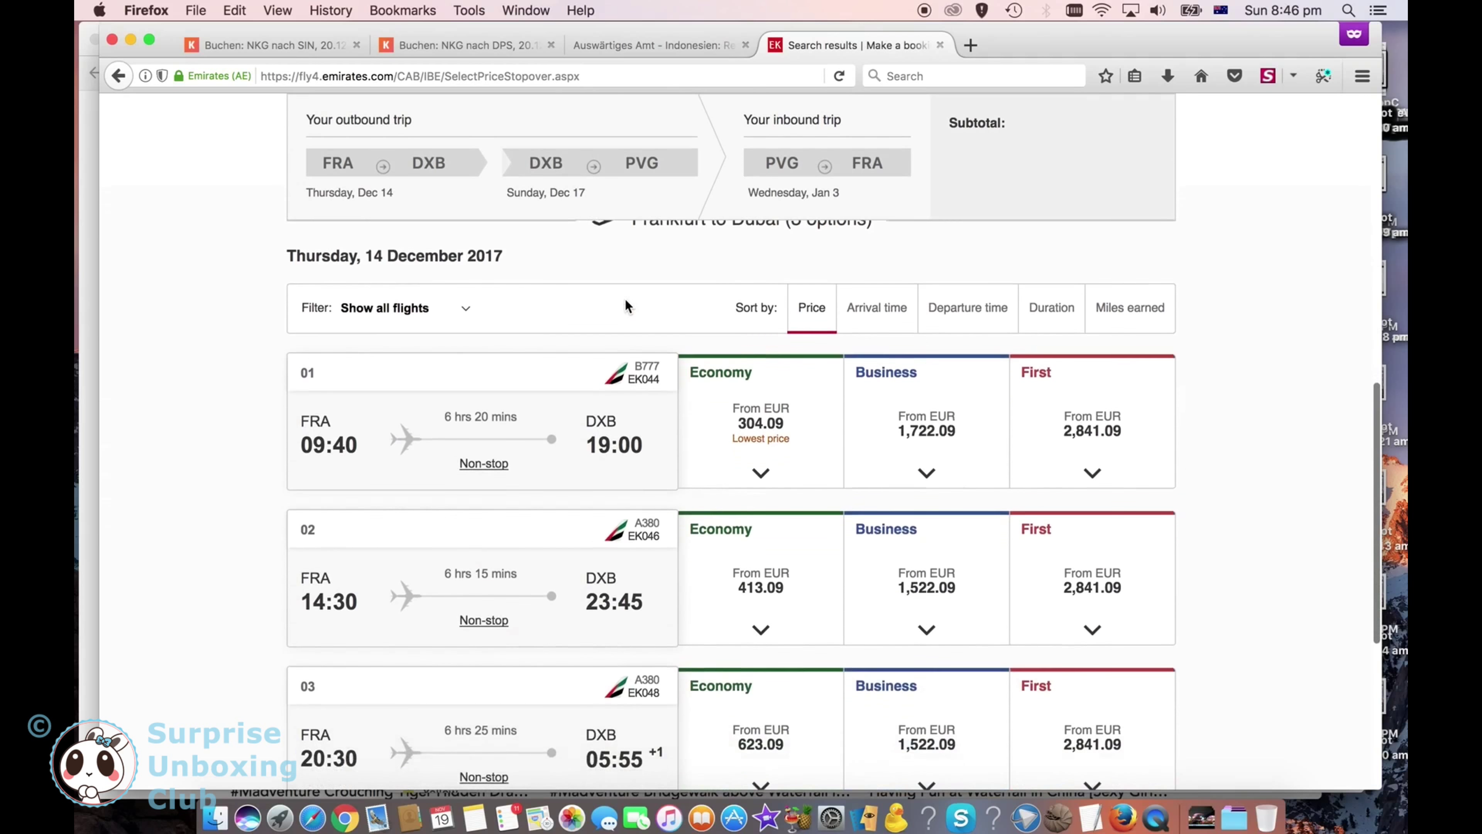
left_click(755, 401)
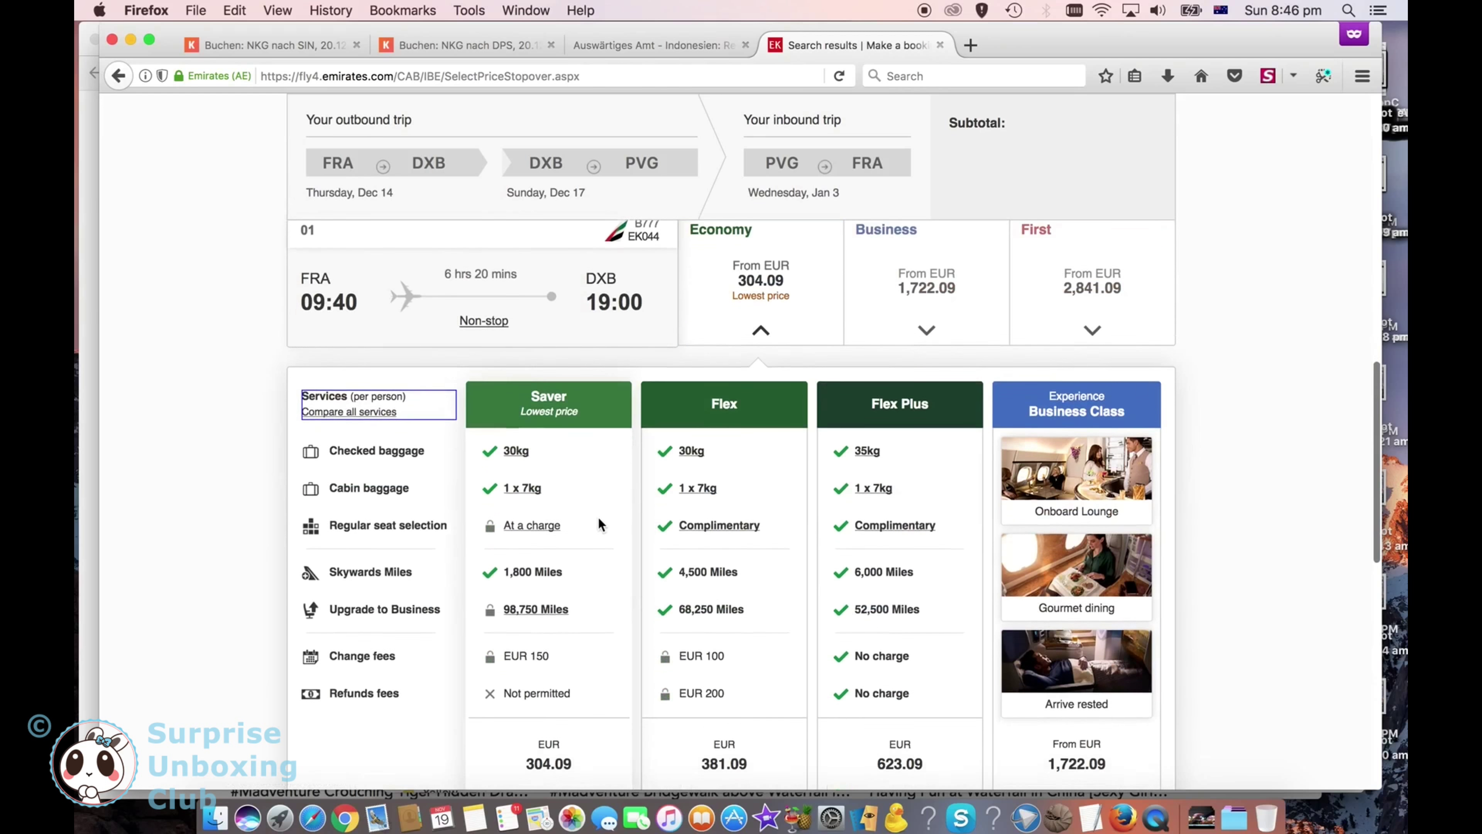
scroll(598, 518, "down", 2)
left_click(555, 701)
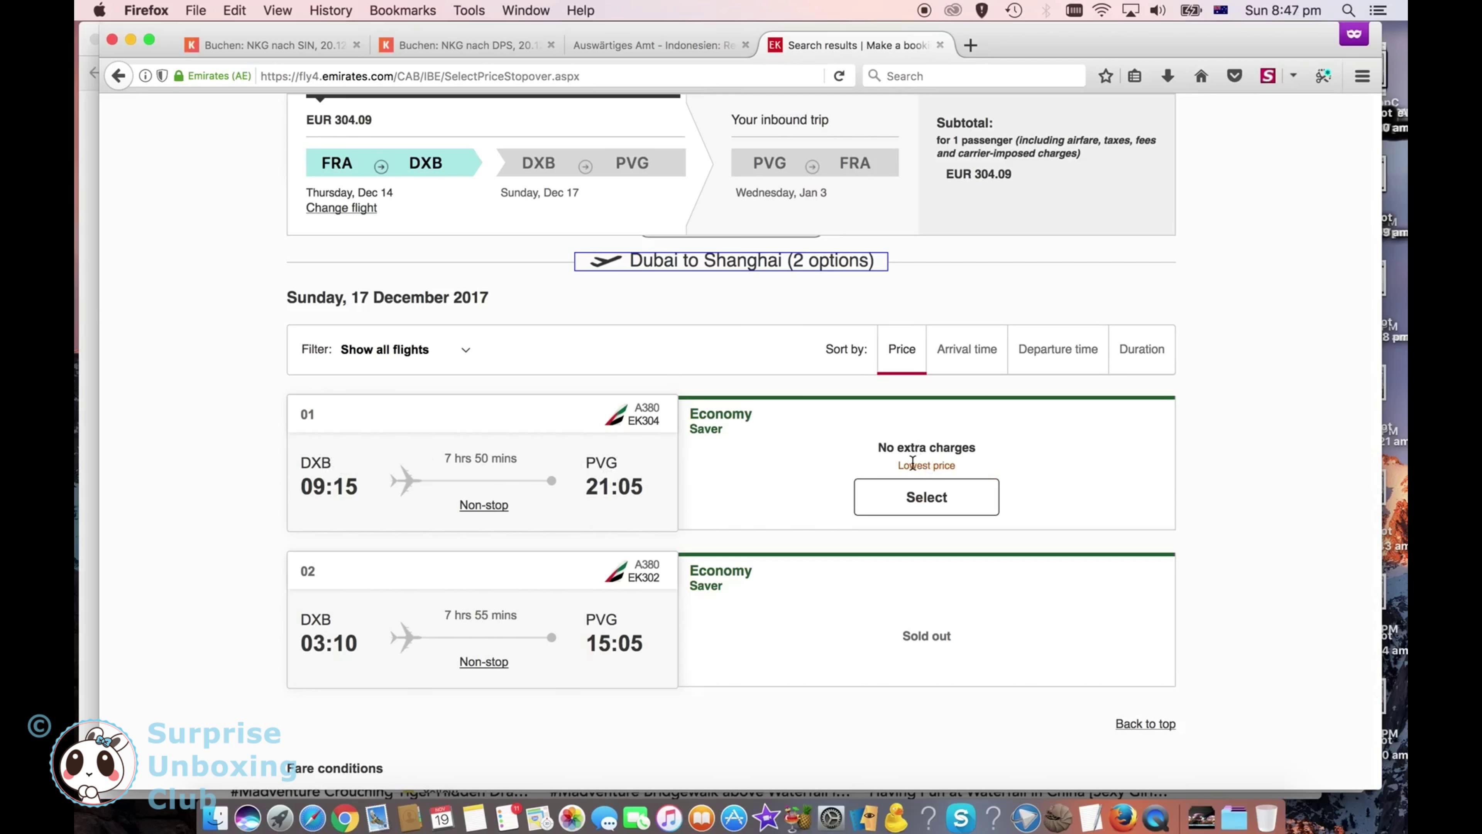
Step: Pick the 09:15 Dubai–Shanghai flight and the EUR 321.95 Shanghai–Frankfurt Economy Flex fare, then continue
left_click_drag(879, 453, 977, 454)
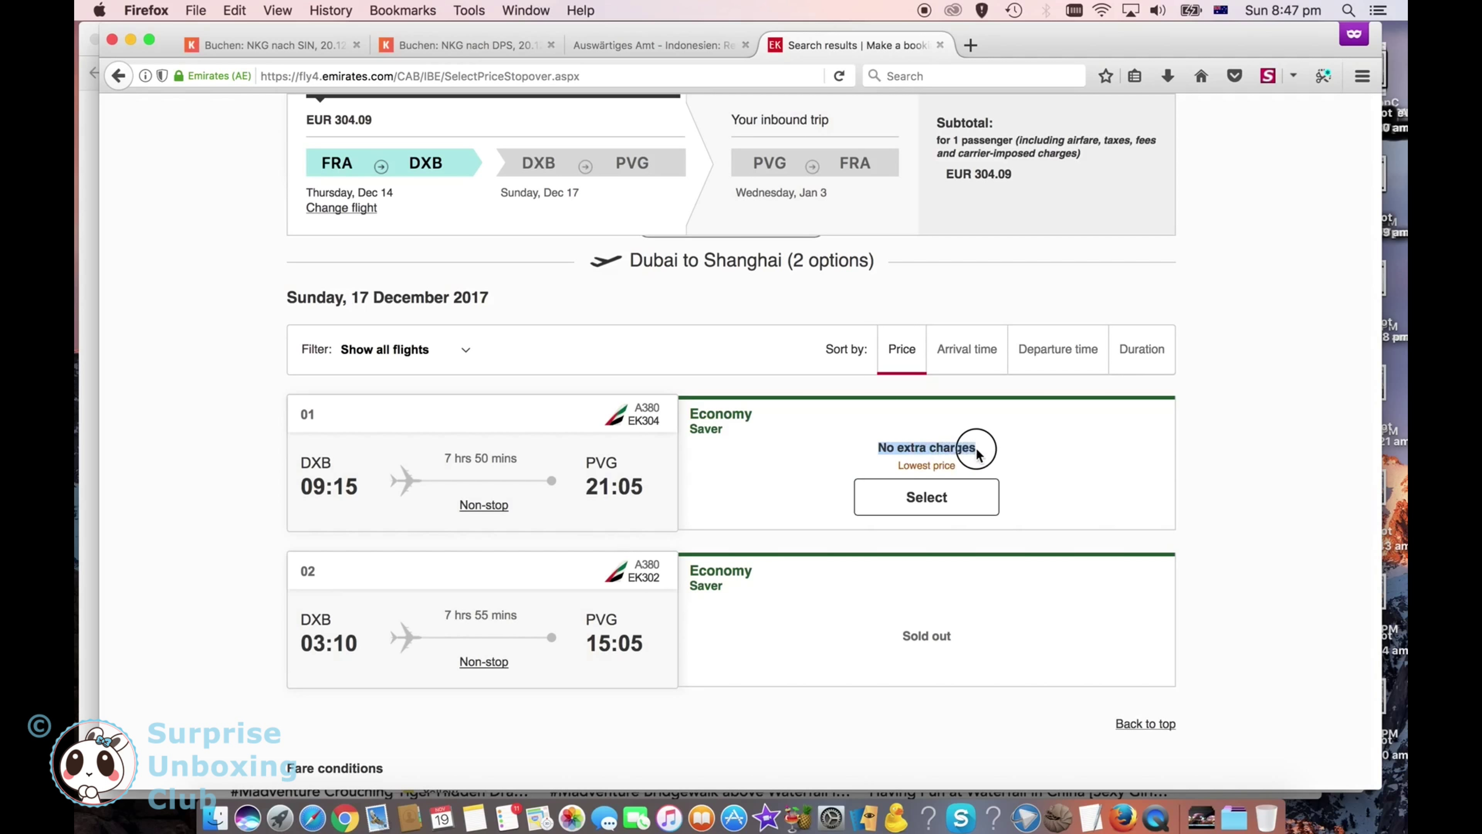
left_click(879, 510)
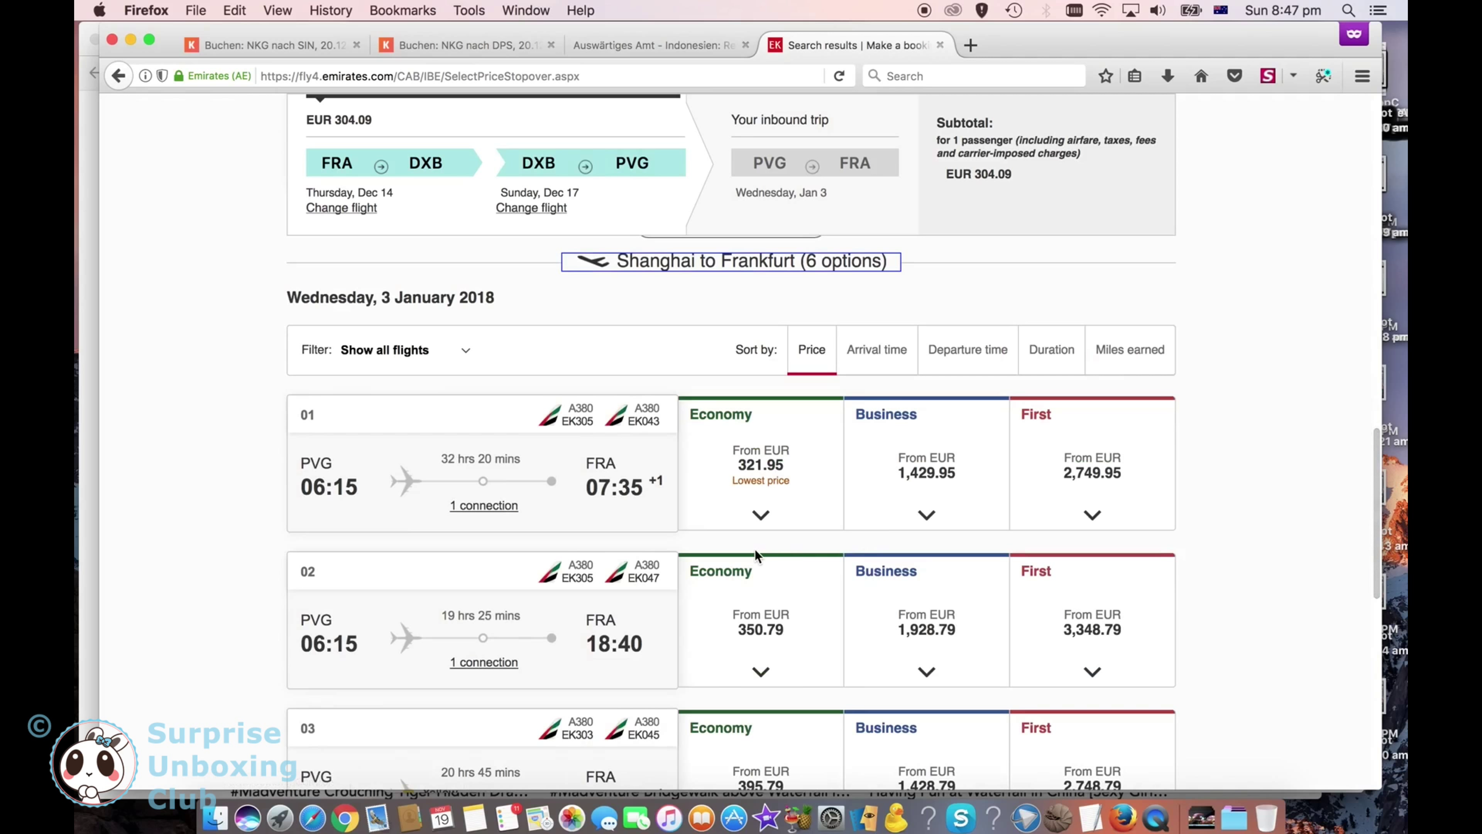
left_click(768, 480)
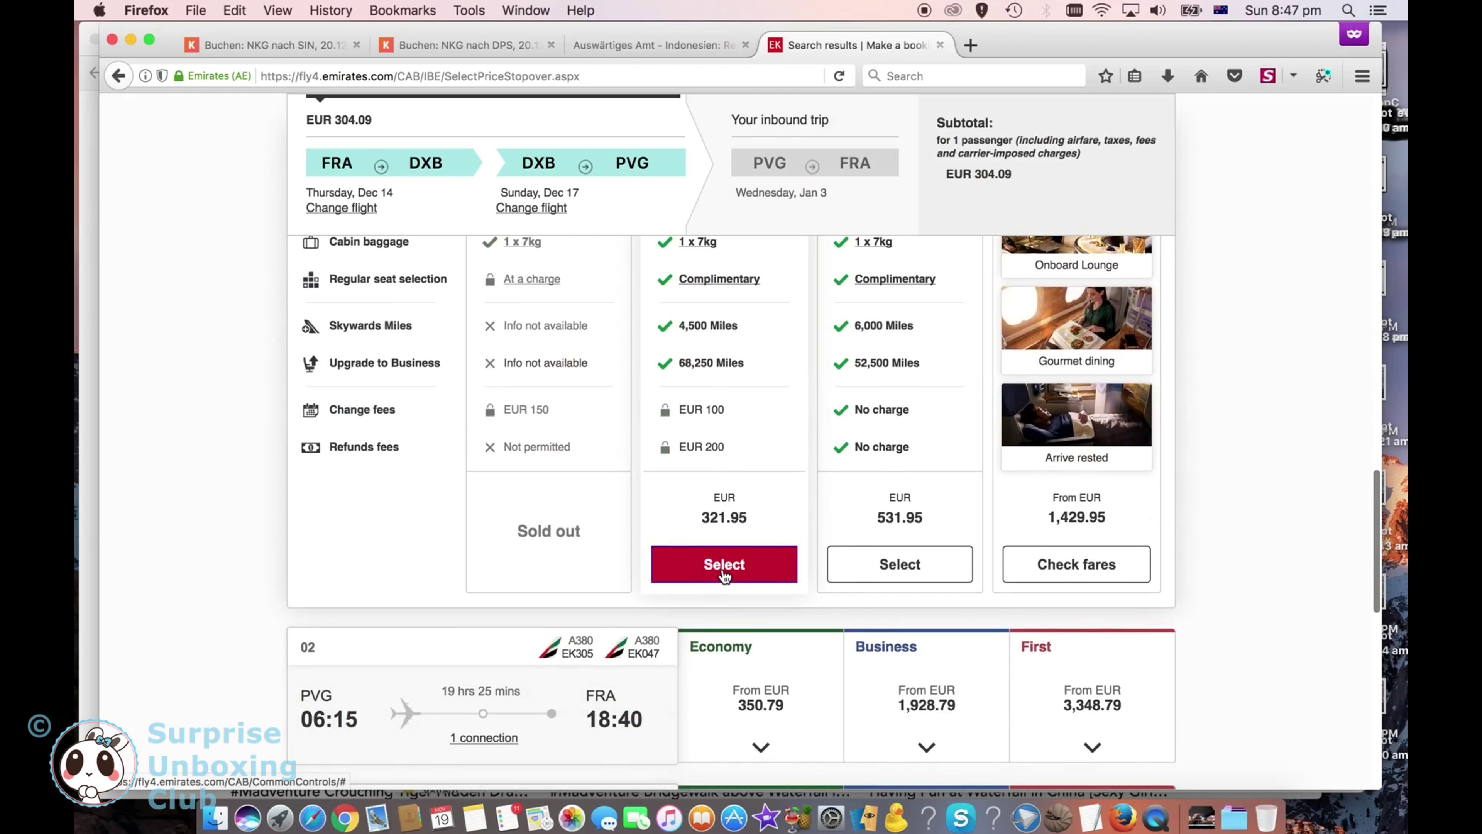
left_click(724, 564)
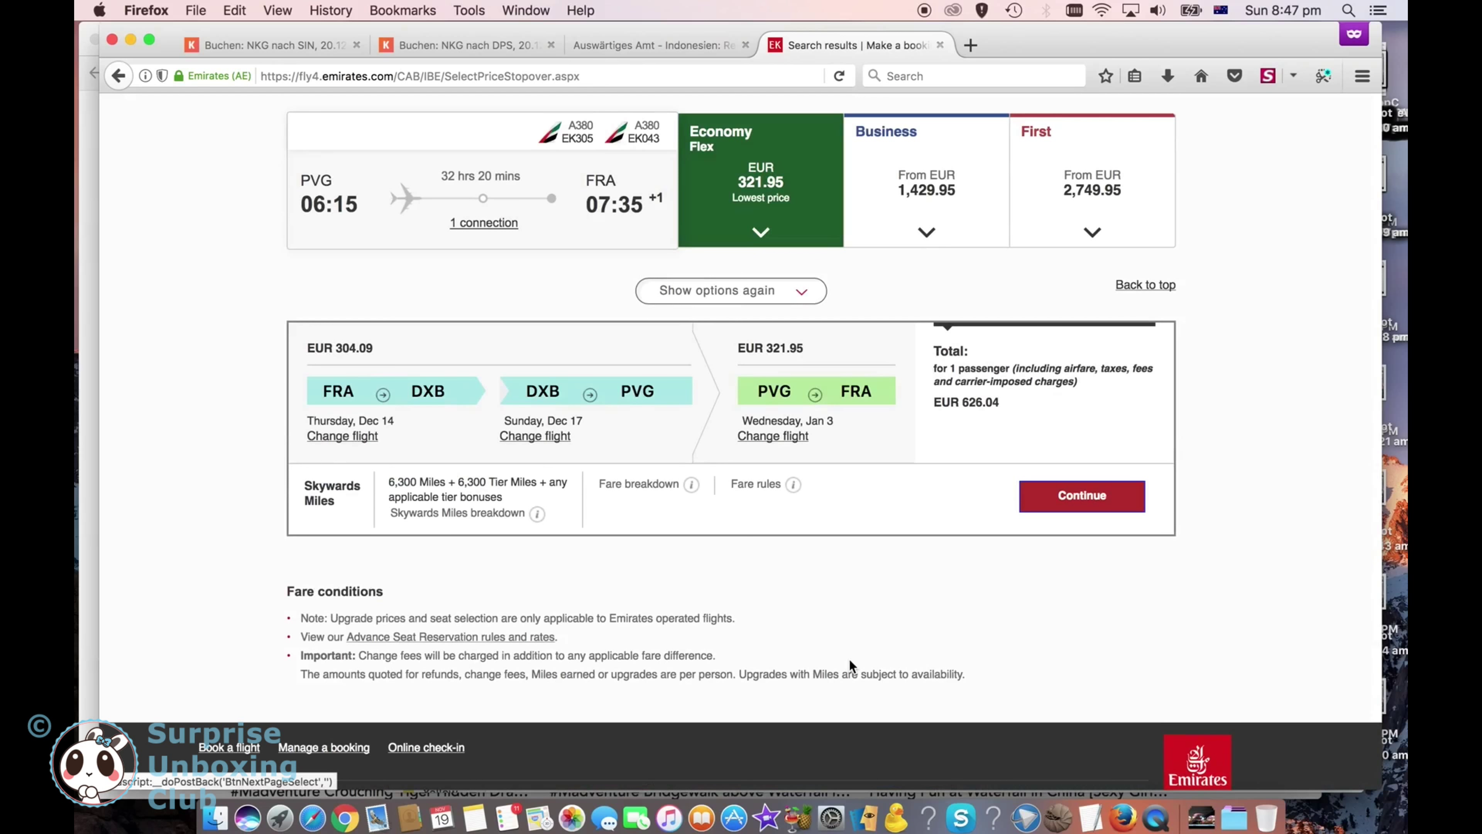
left_click(1057, 501)
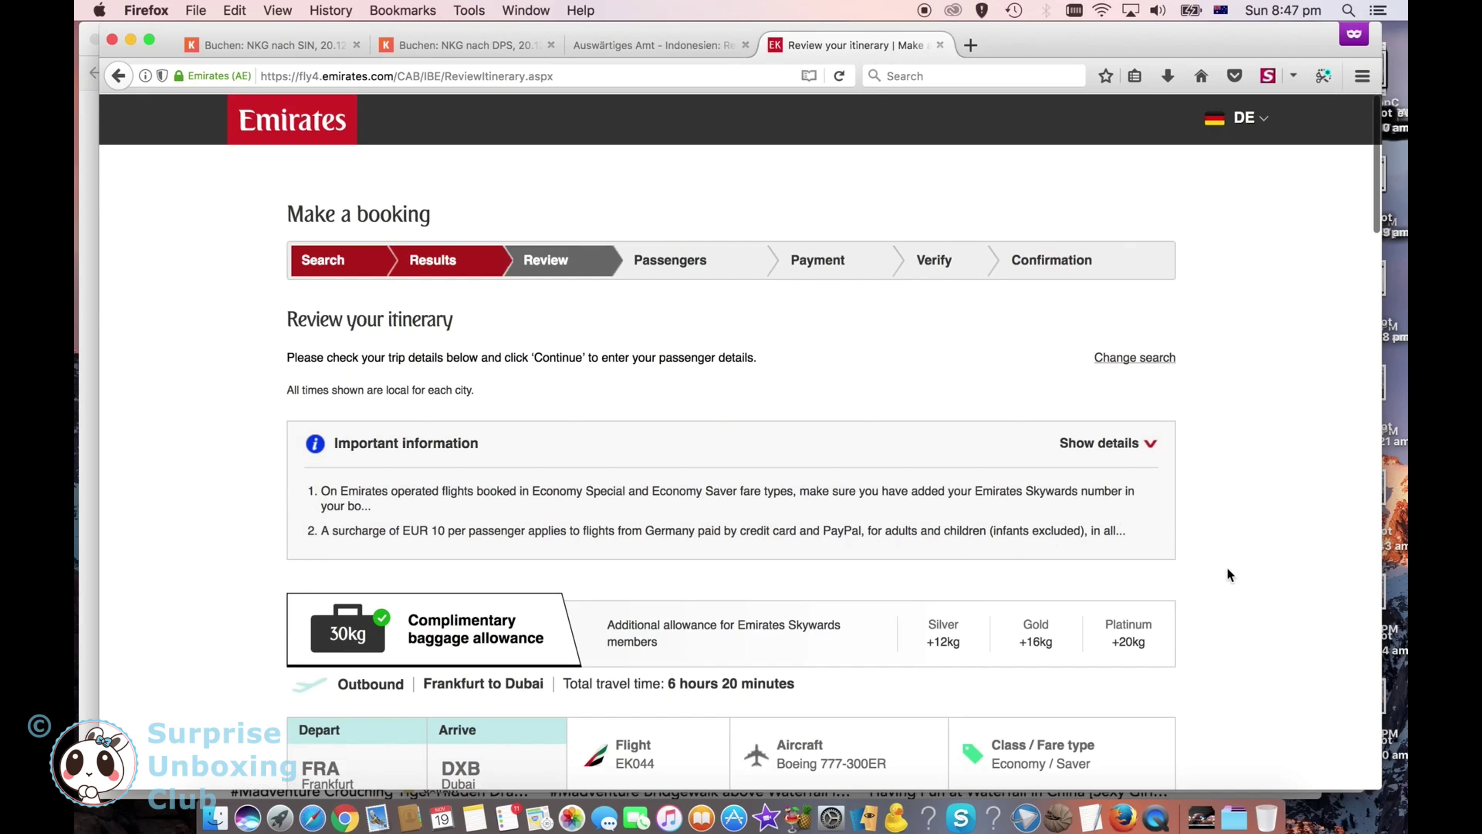
Step: Check the itinerary down to the EUR 626.04 summary of charges and continue to passenger details
scroll(1228, 572, "down", 1)
scroll(1227, 570, "down", 5)
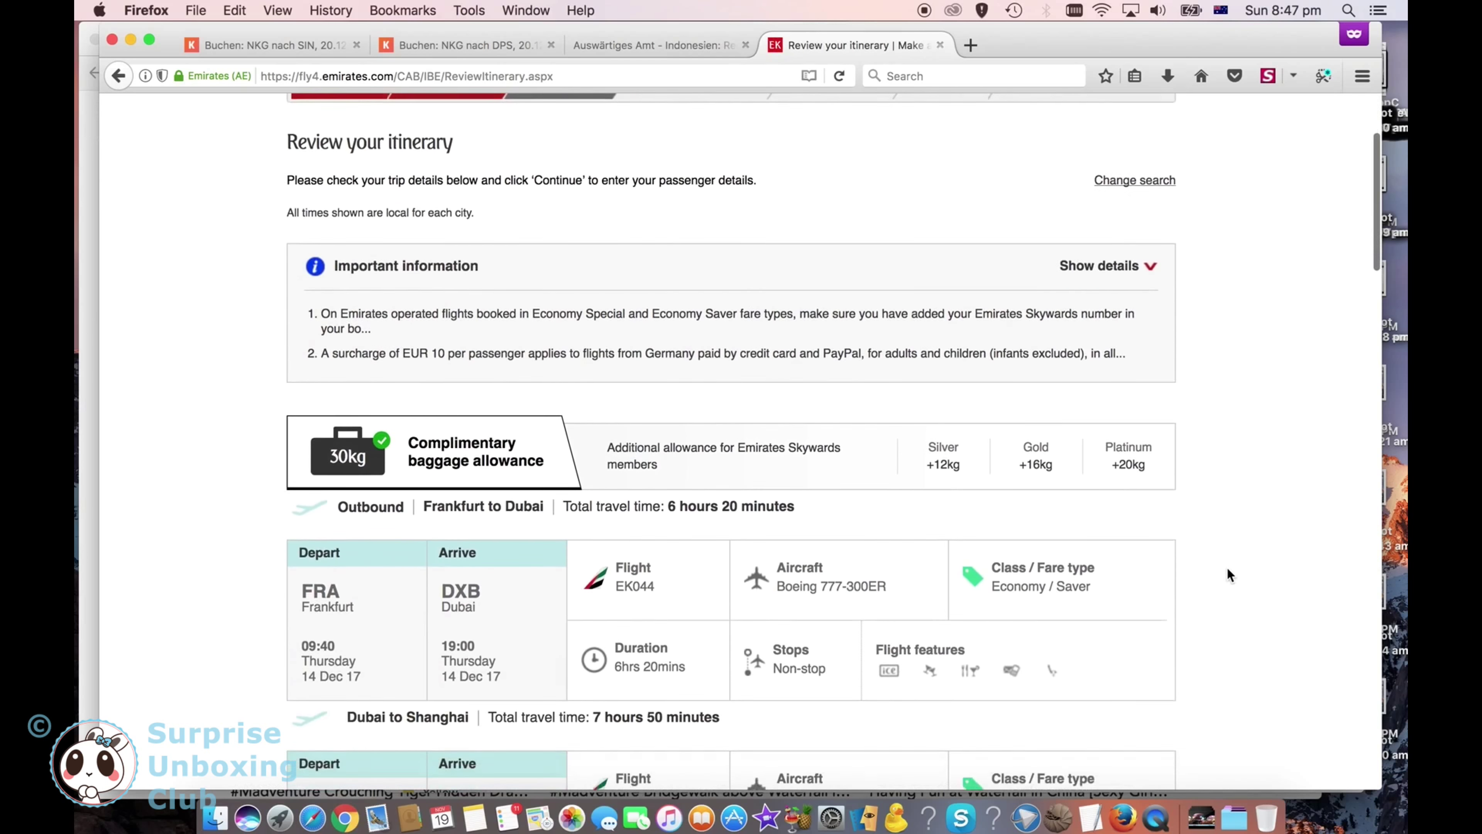
scroll(1227, 569, "down", 4)
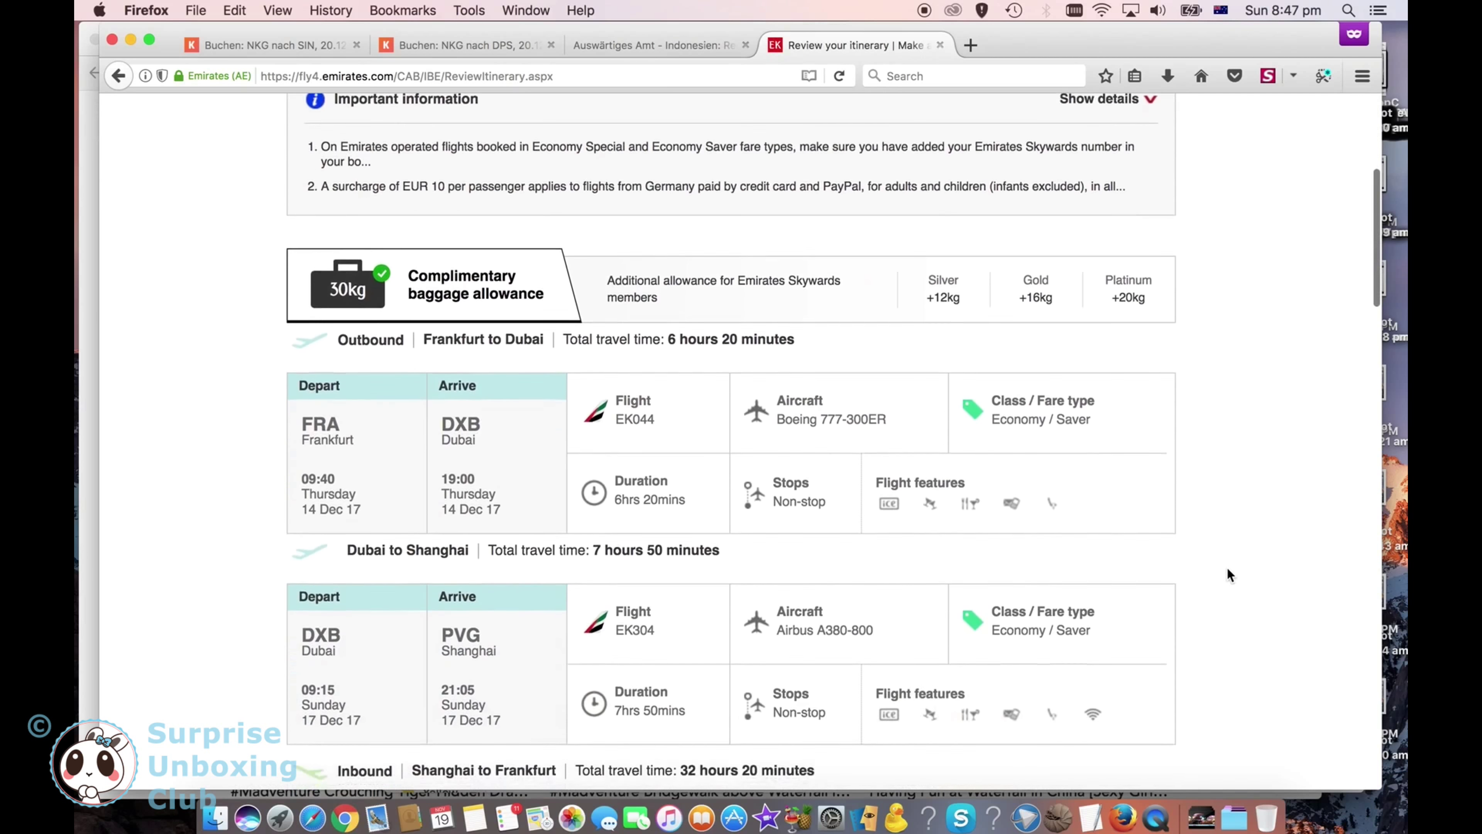
scroll(1226, 566, "down", 1)
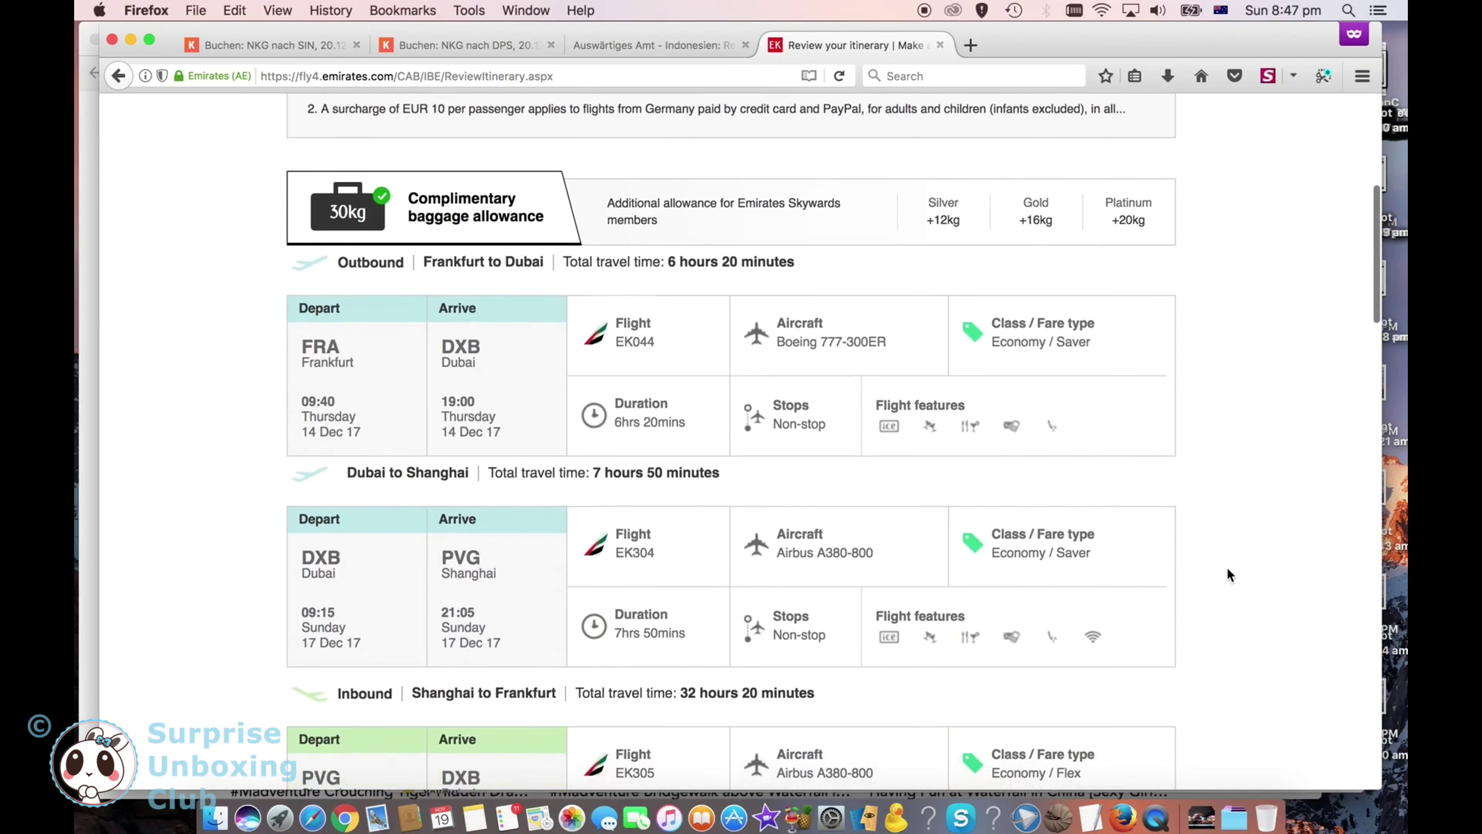
scroll(1225, 566, "down", 2)
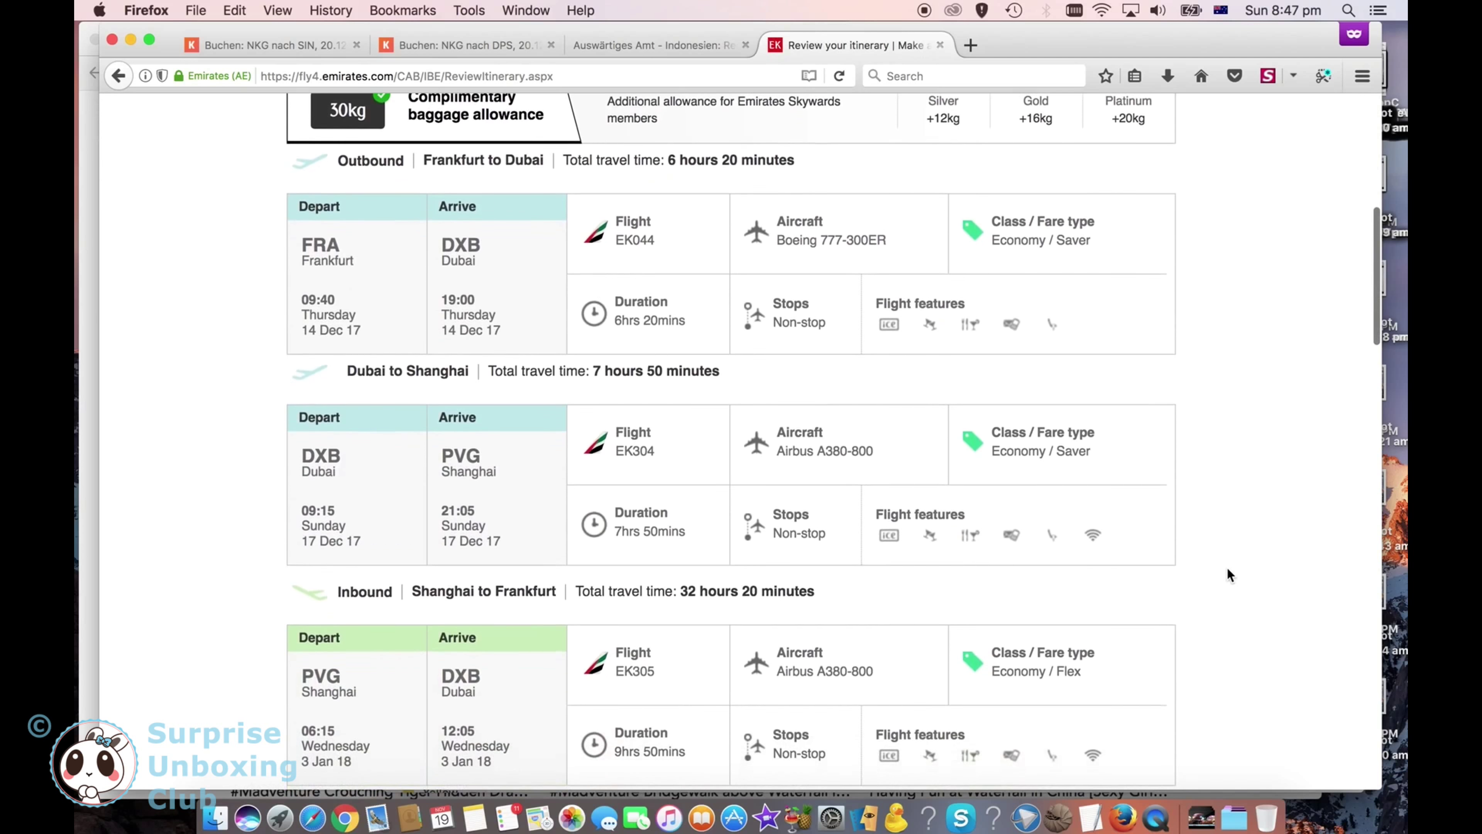
scroll(1226, 566, "down", 4)
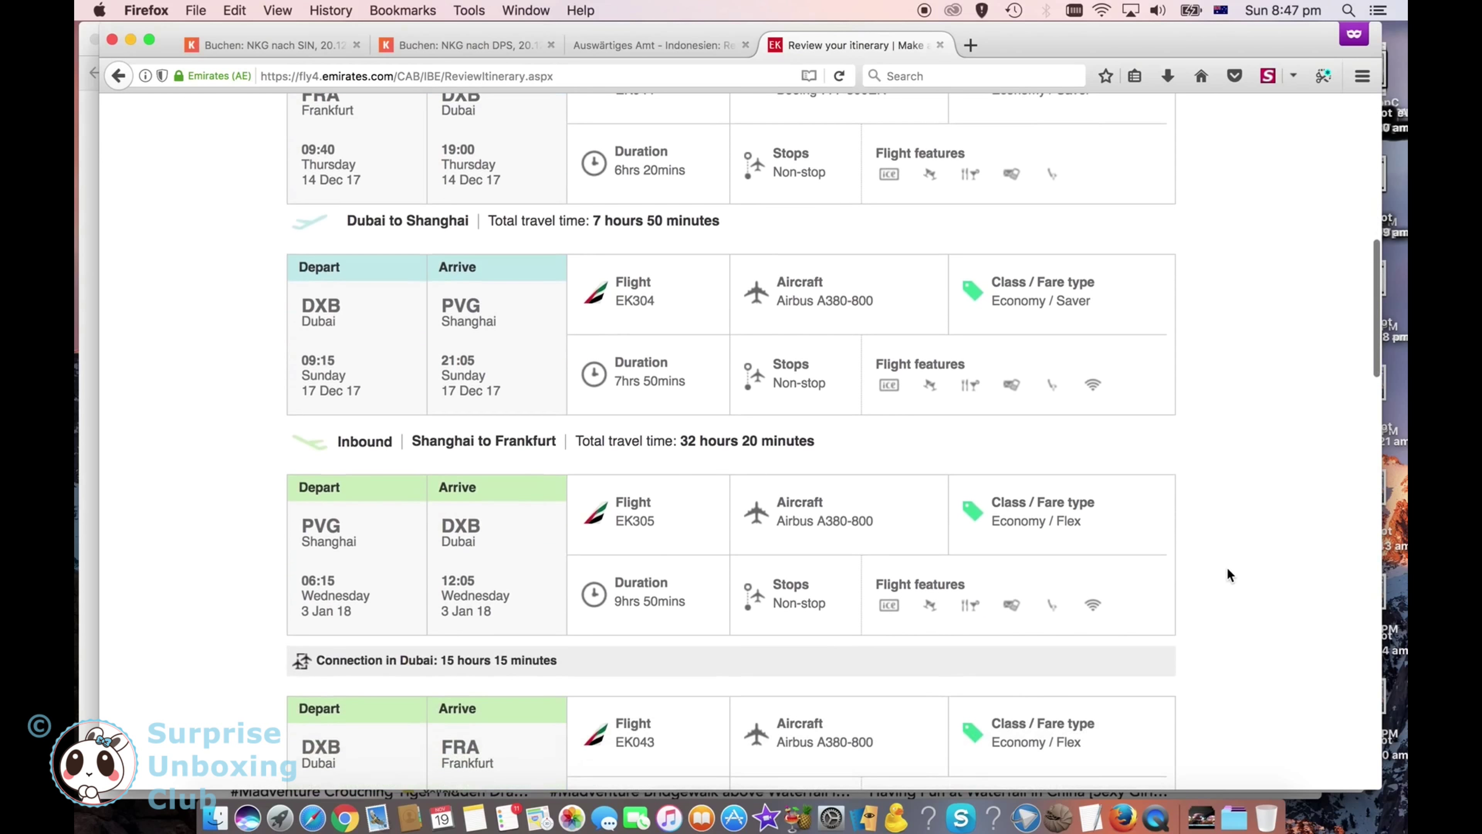
scroll(1227, 570, "down", 5)
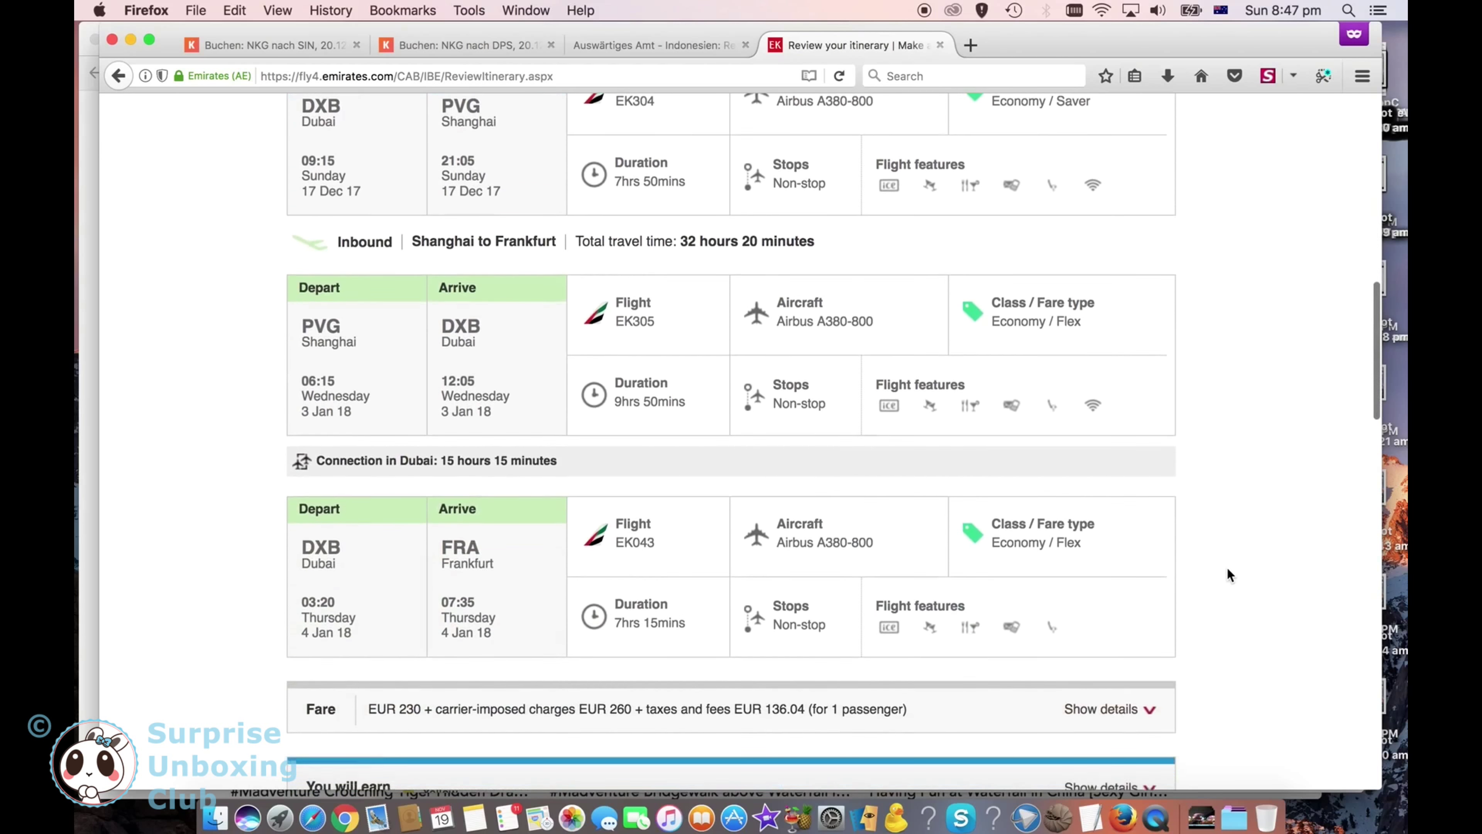
scroll(1227, 569, "down", 6)
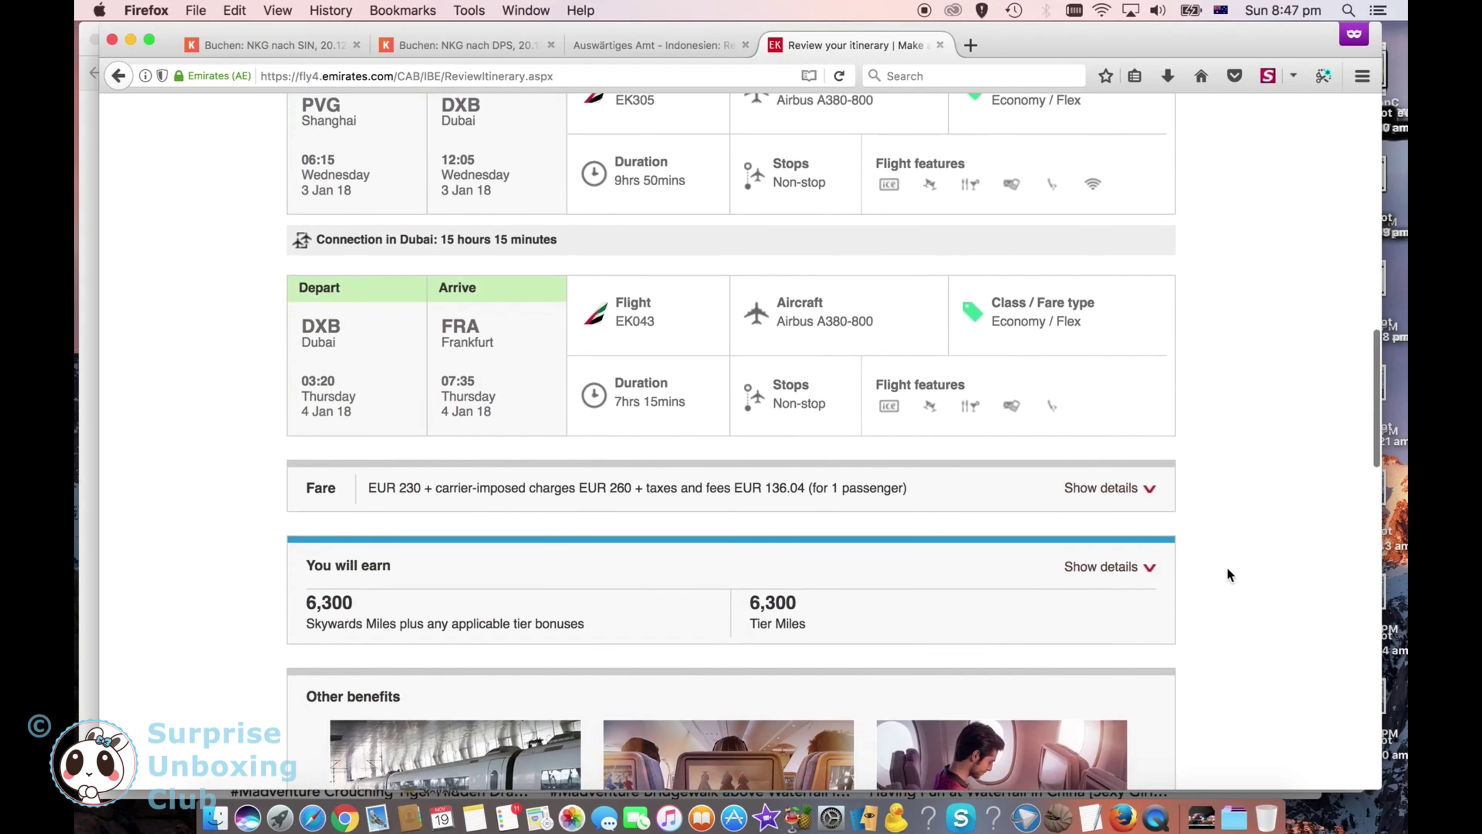
scroll(1226, 566, "down", 6)
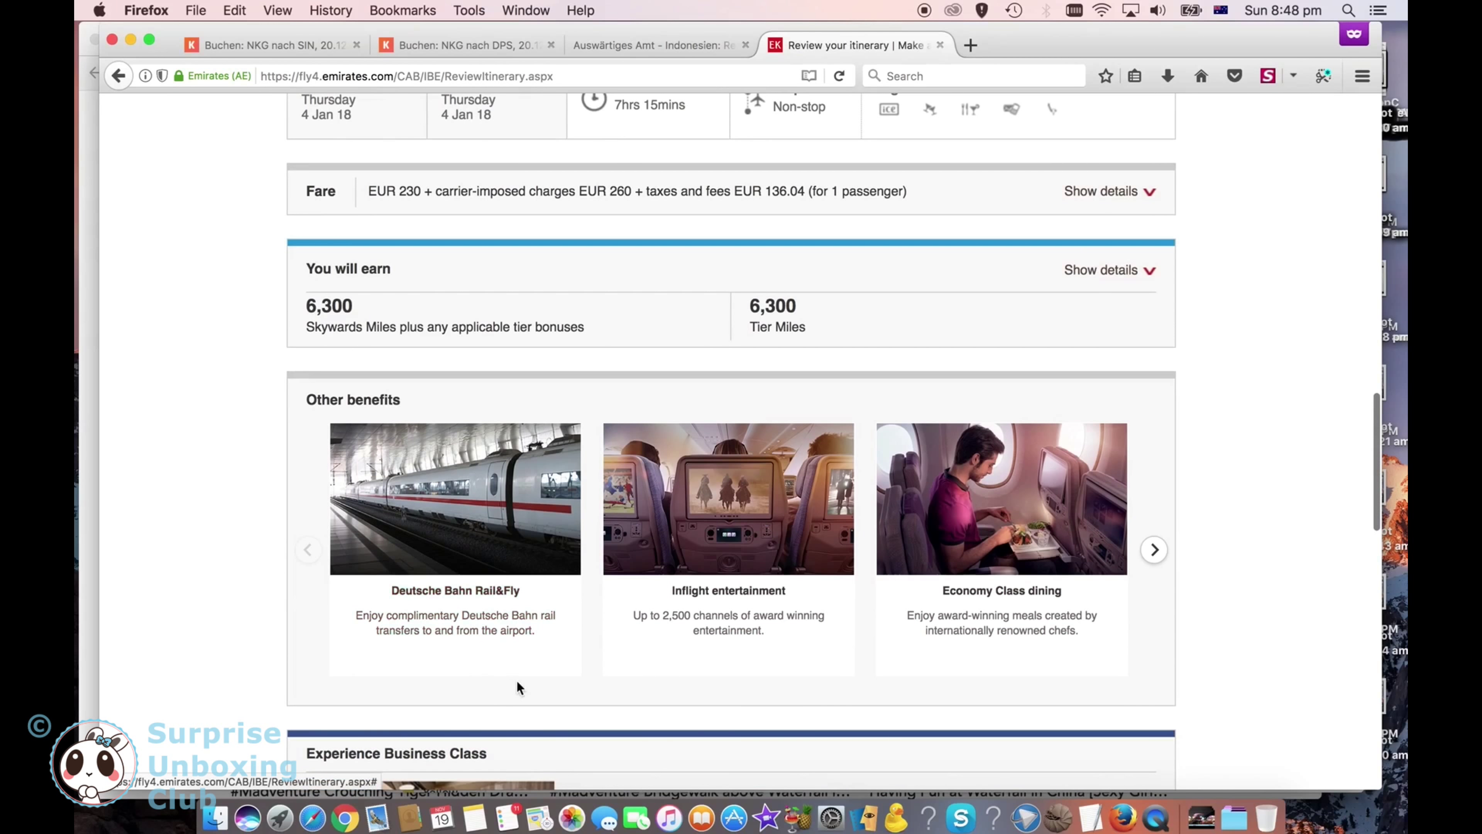
scroll(516, 680, "down", 7)
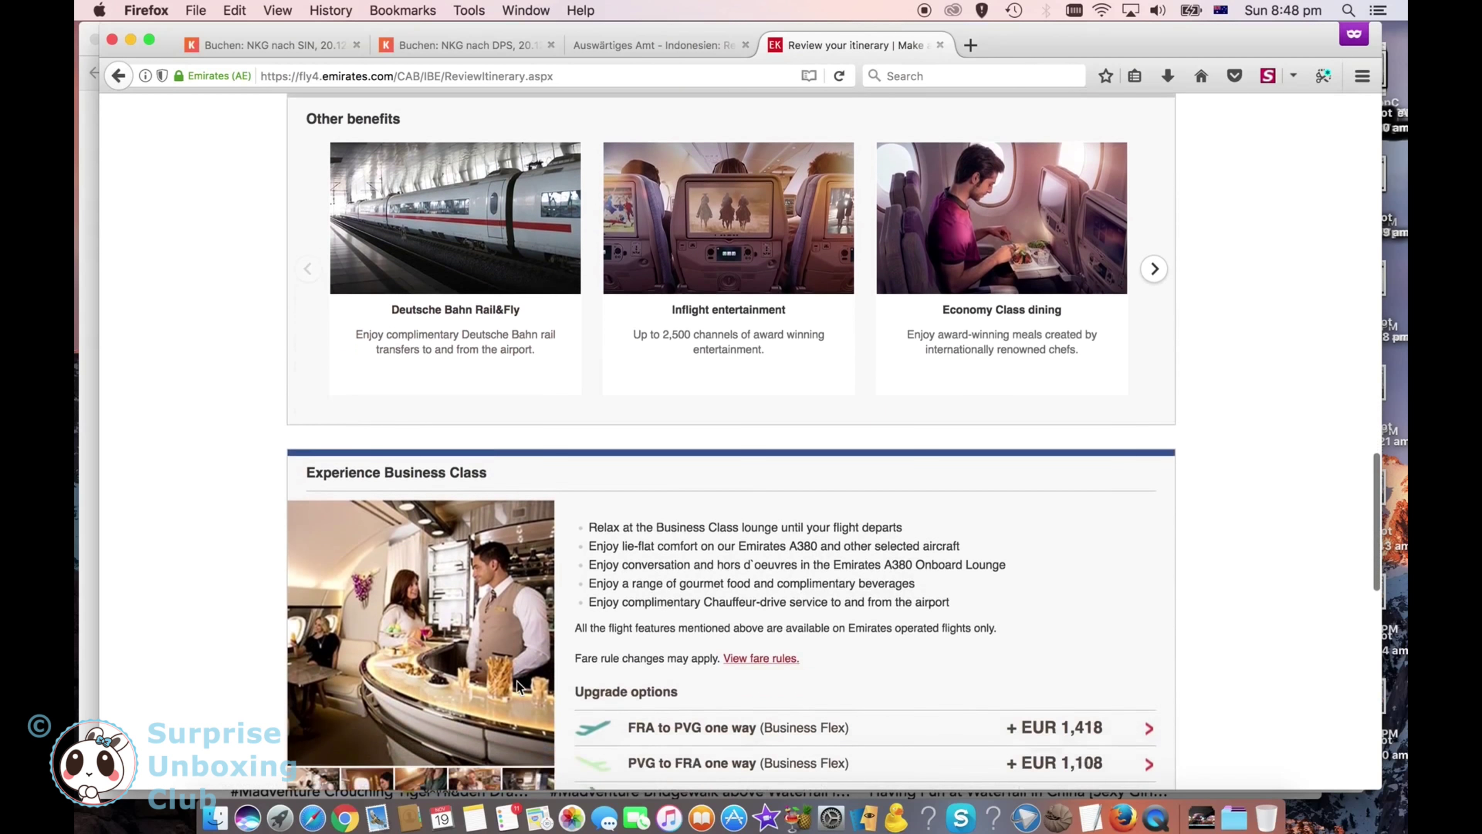
scroll(516, 681, "down", 8)
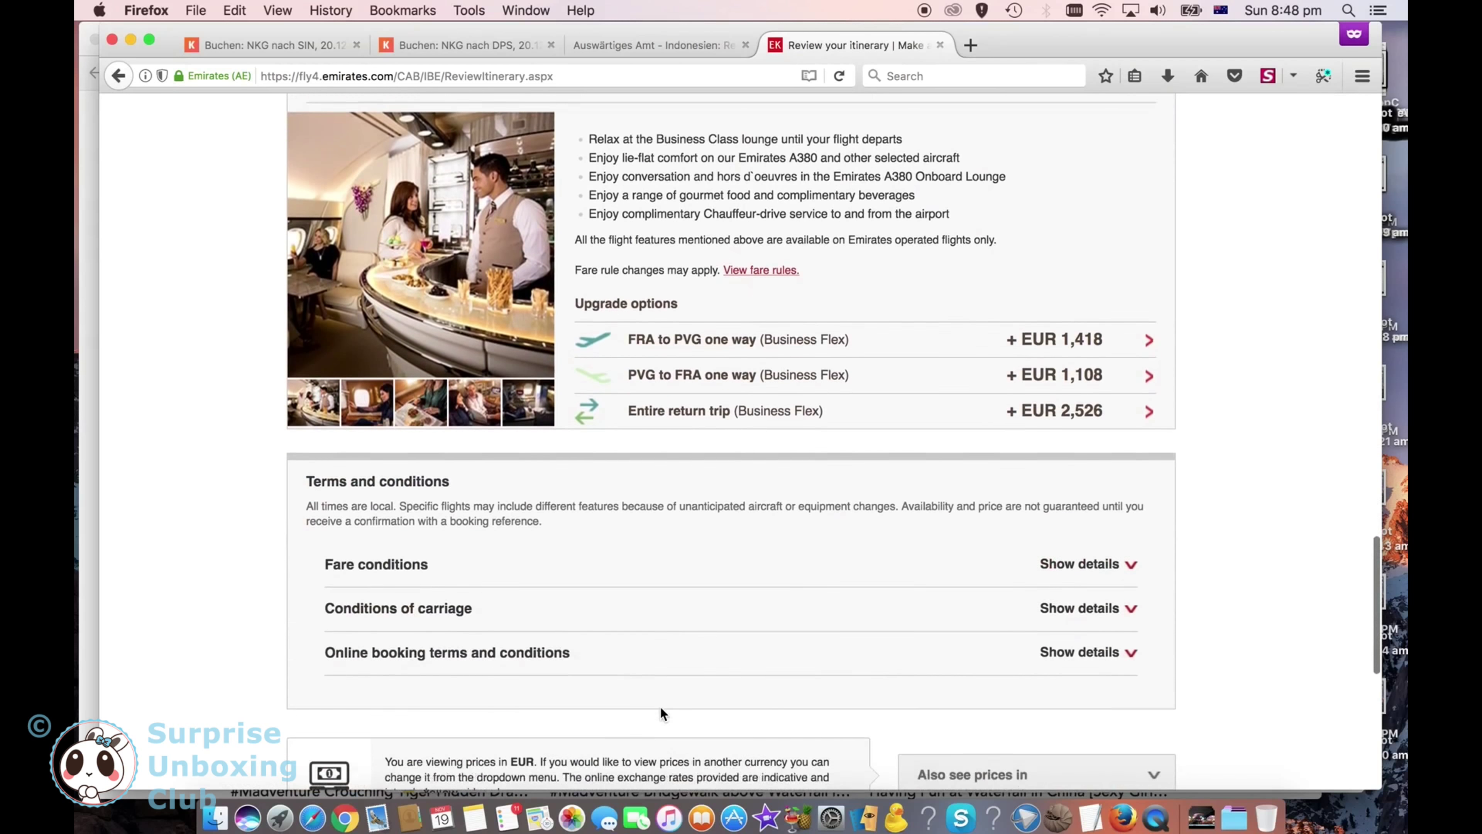
scroll(660, 705, "down", 5)
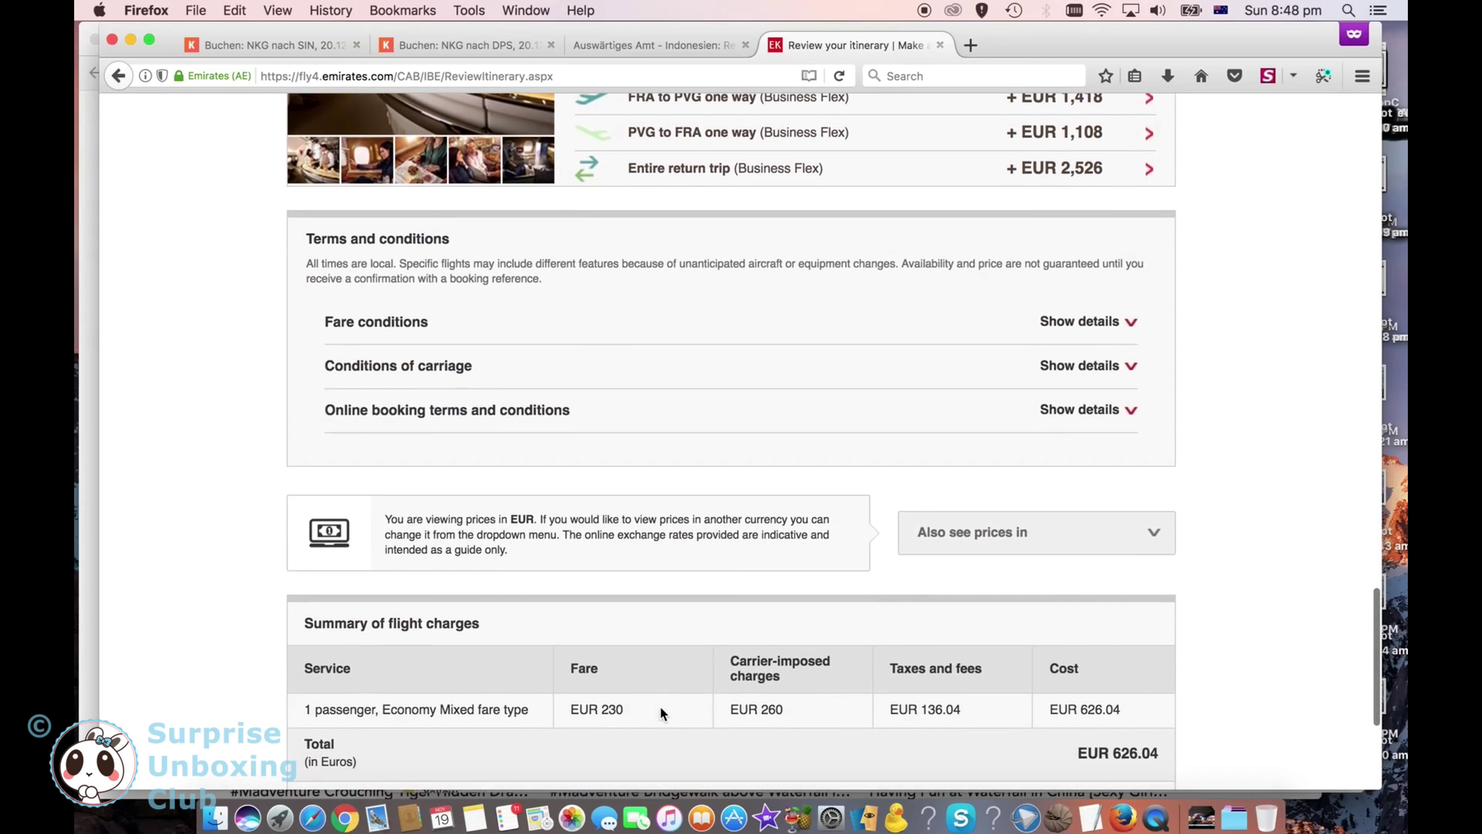
scroll(661, 708, "down", 5)
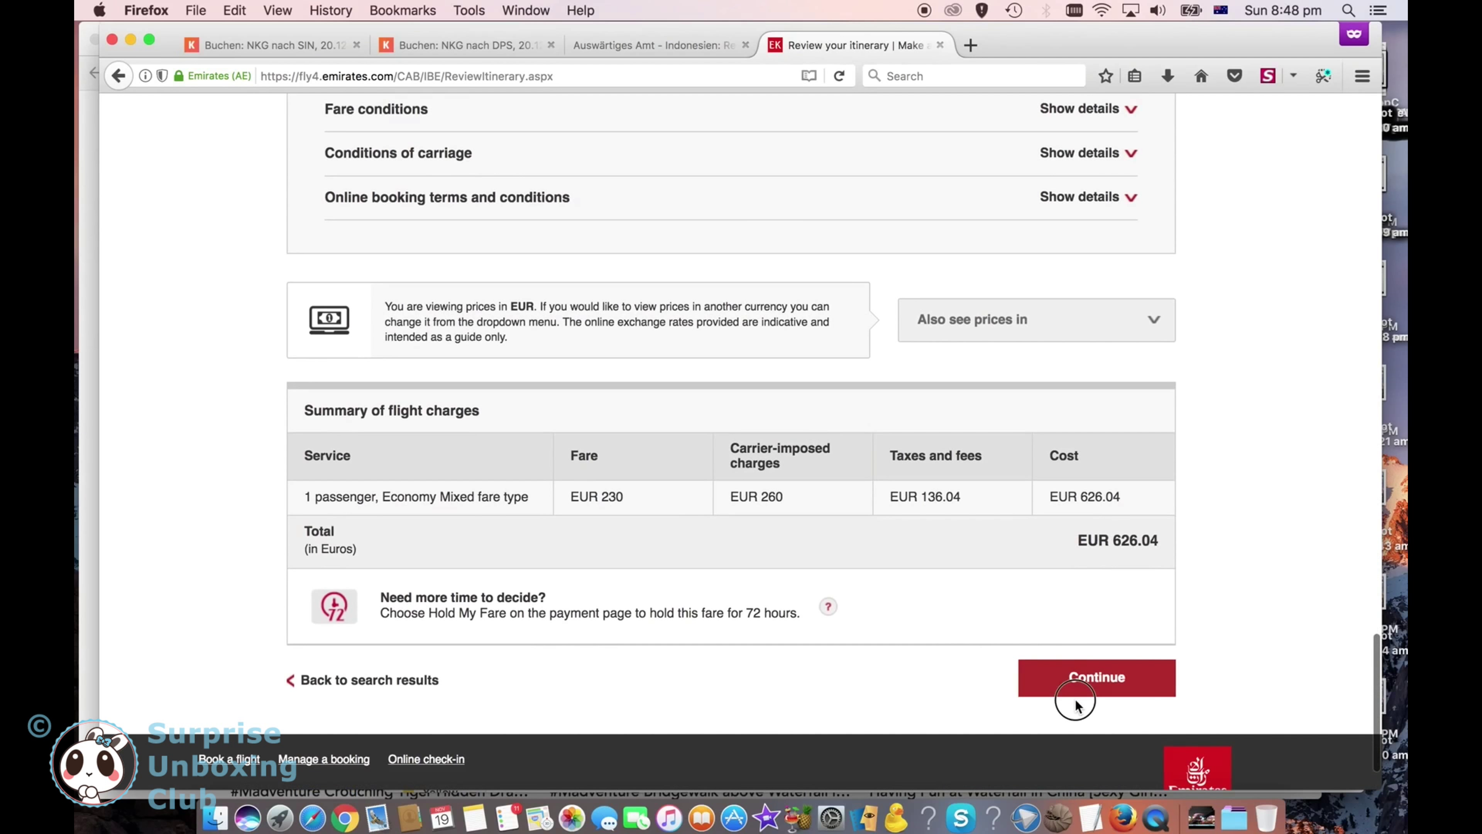
left_click(1093, 688)
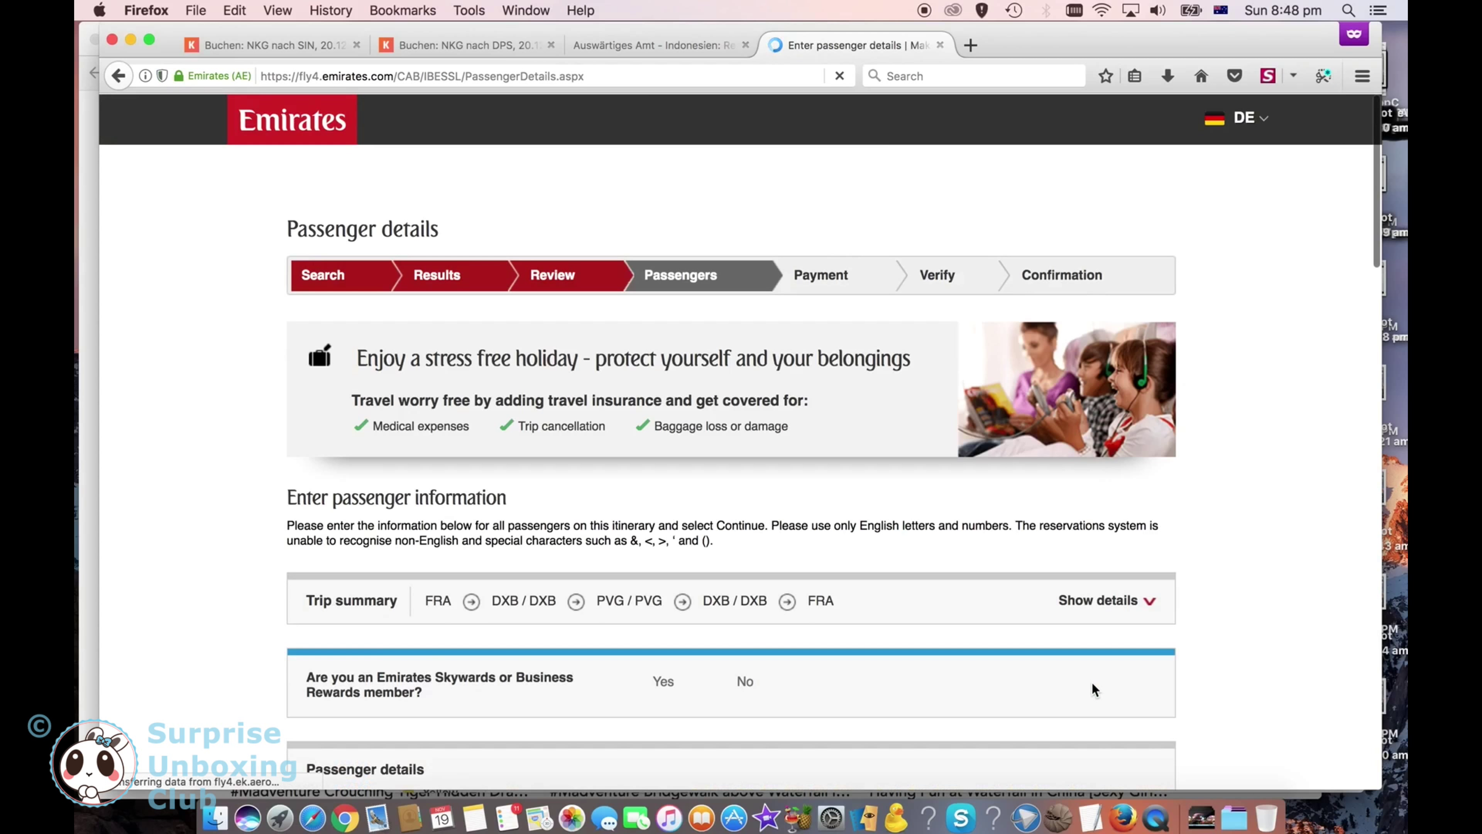
Step: Enter the passenger's first and last name
scroll(982, 549, "down", 10)
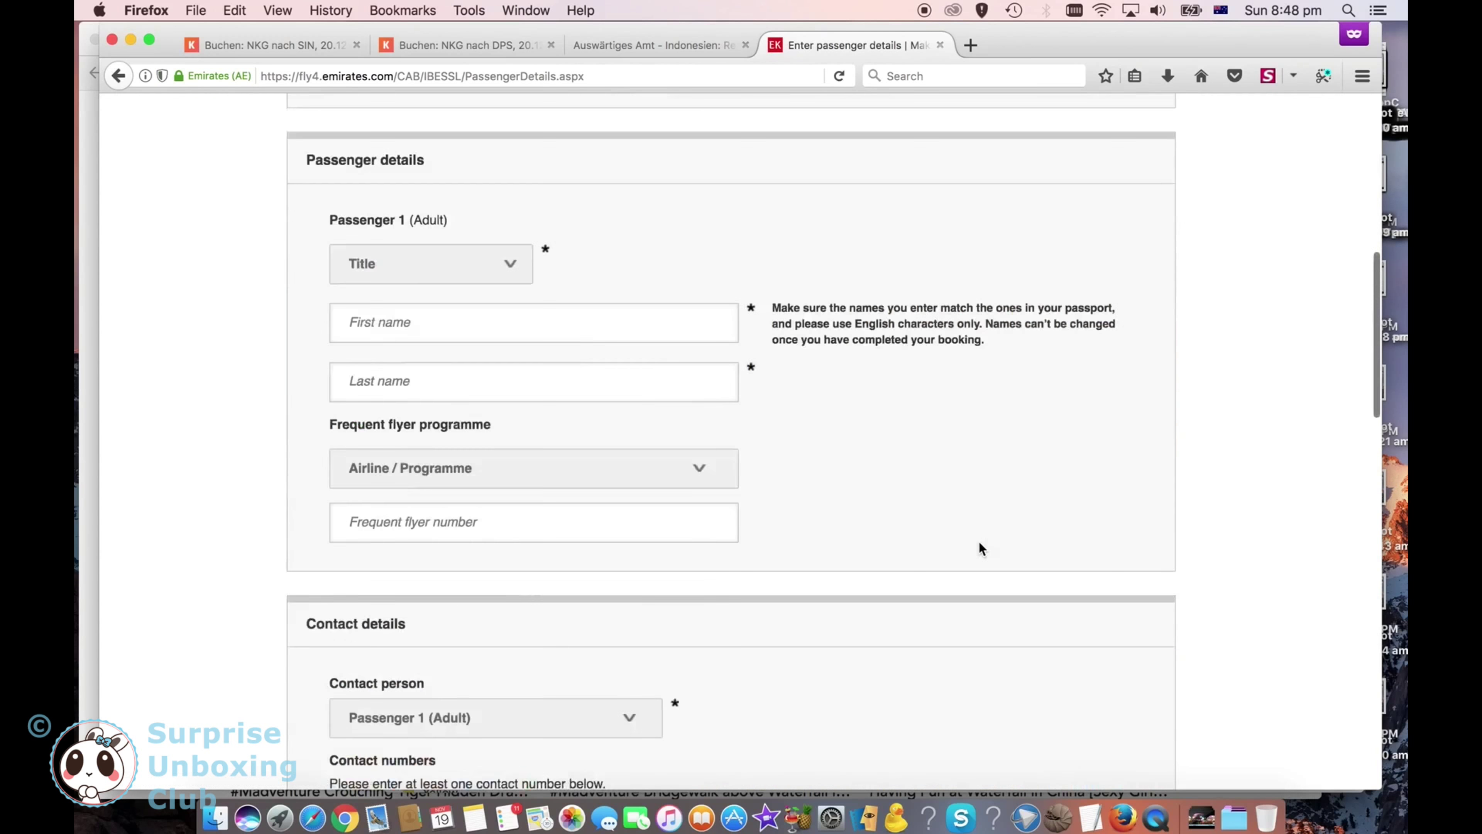
scroll(464, 535, "down", 5)
left_click(409, 610)
type("Mark")
key("Tab")
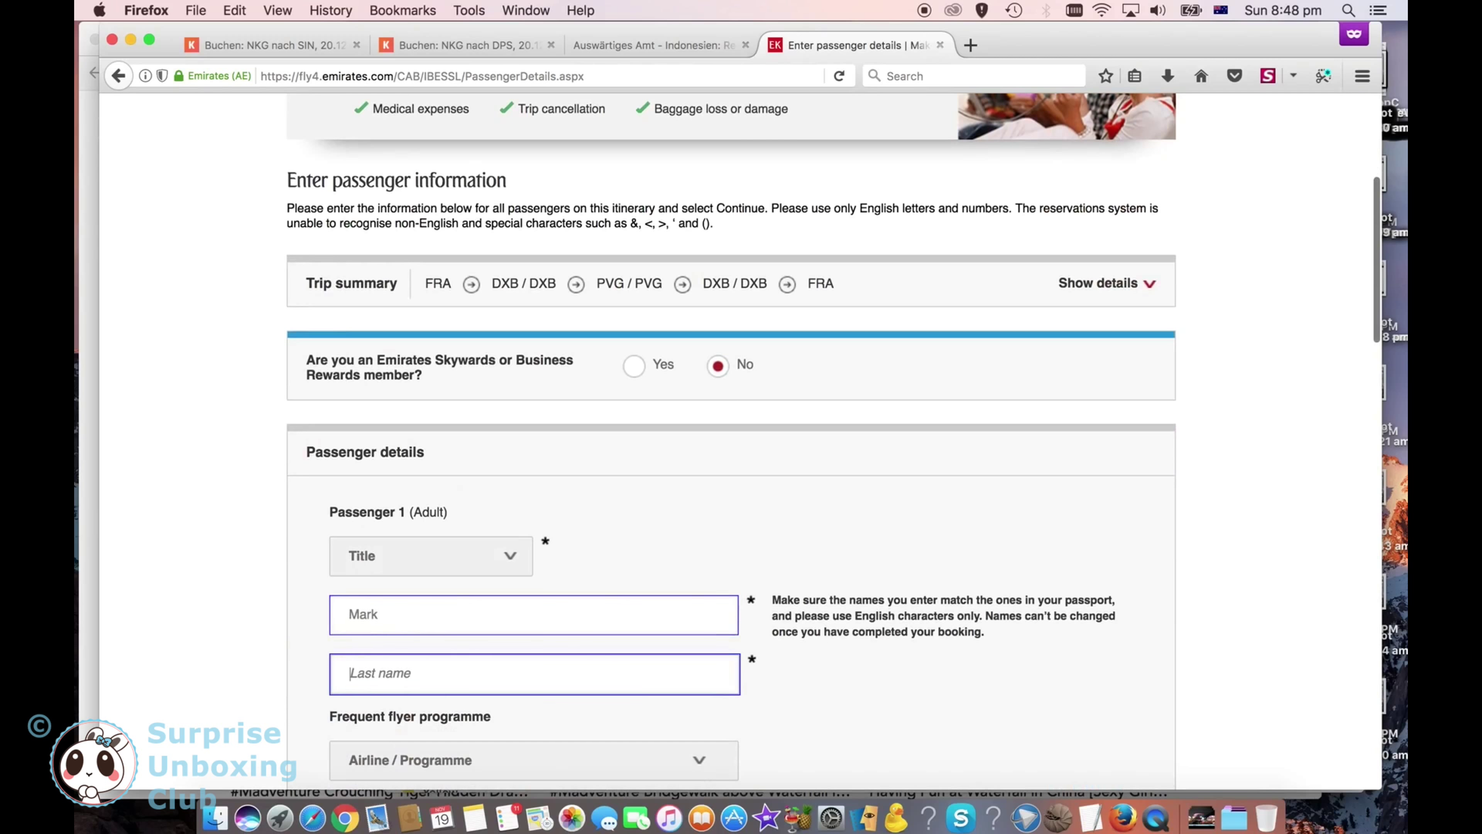
type("Lastname")
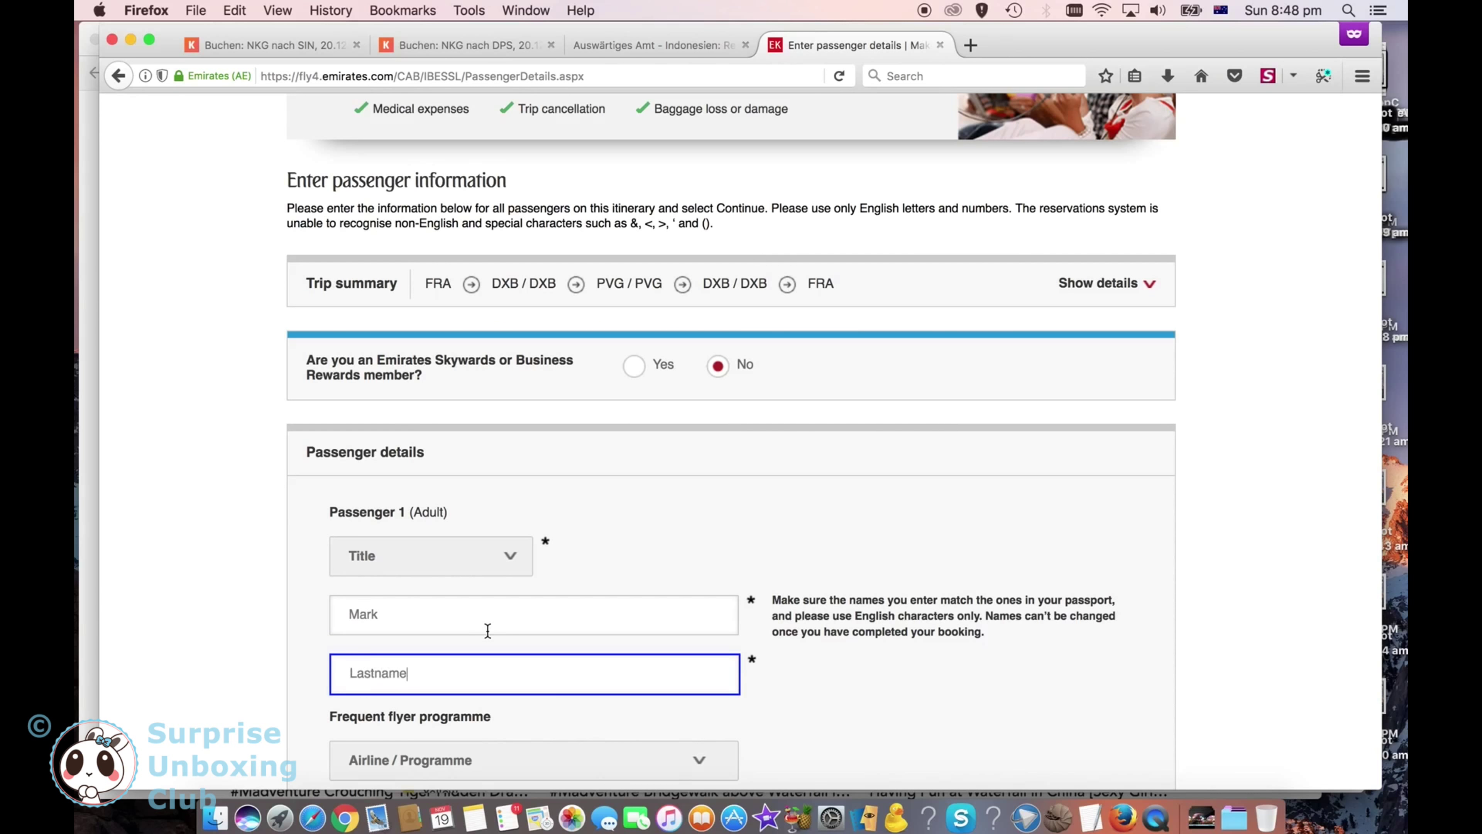
Step: Enter the contact mobile number with Albania (+355) as country code, plus the contact e-mail address
scroll(487, 631, "down", 10)
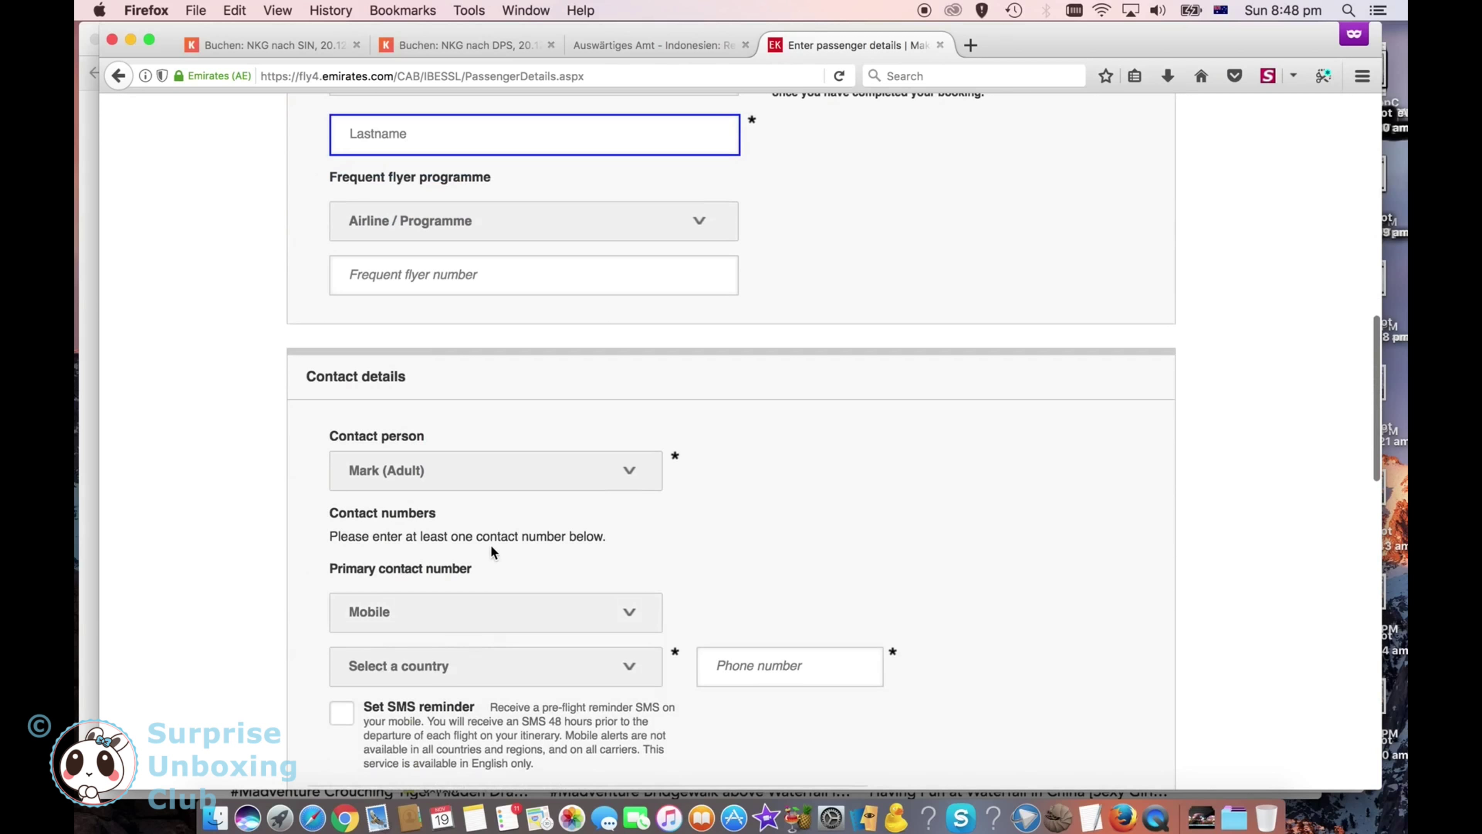
scroll(490, 552, "down", 3)
left_click(619, 502)
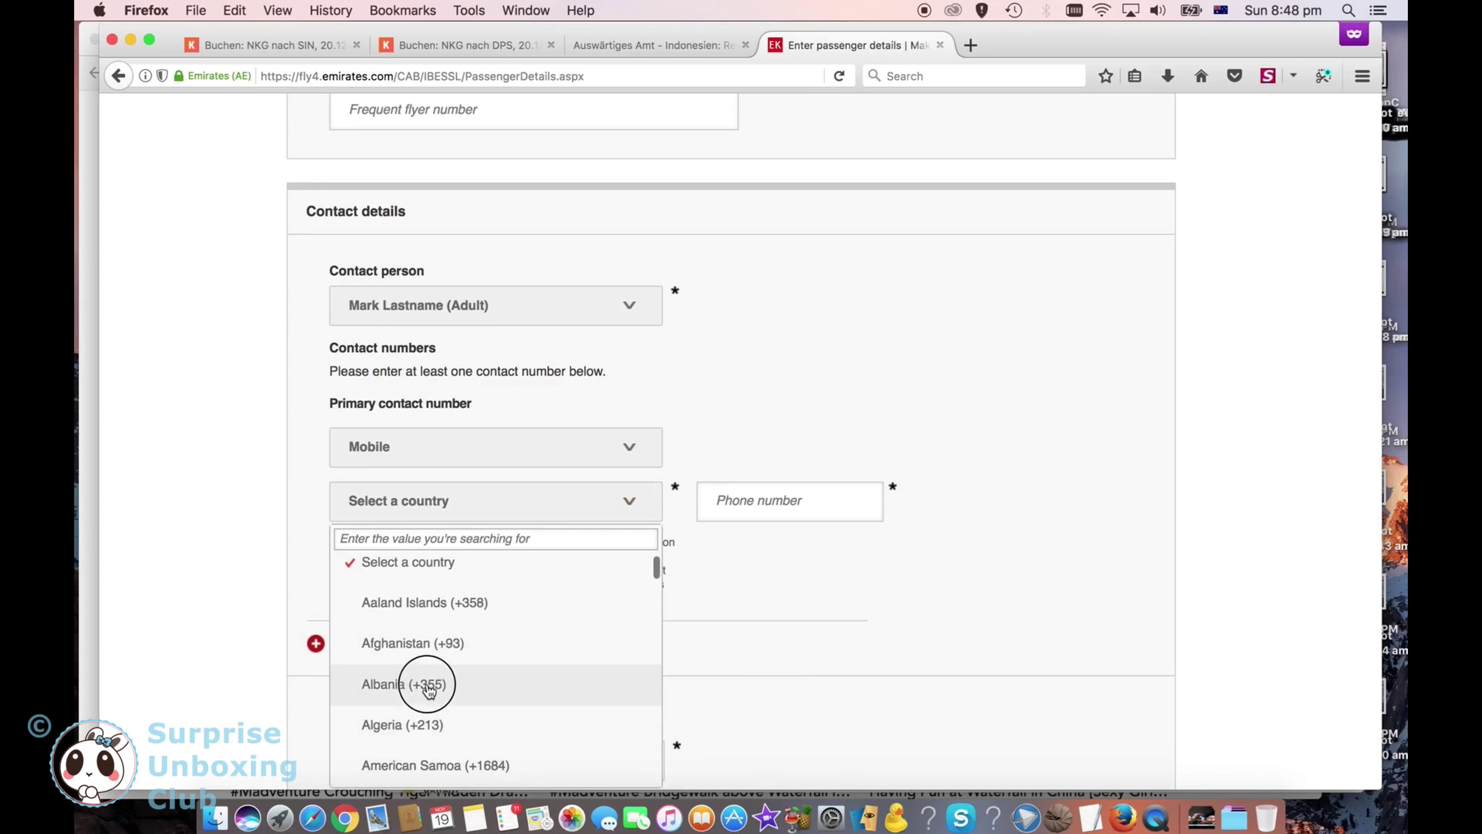
left_click(454, 692)
left_click(793, 435)
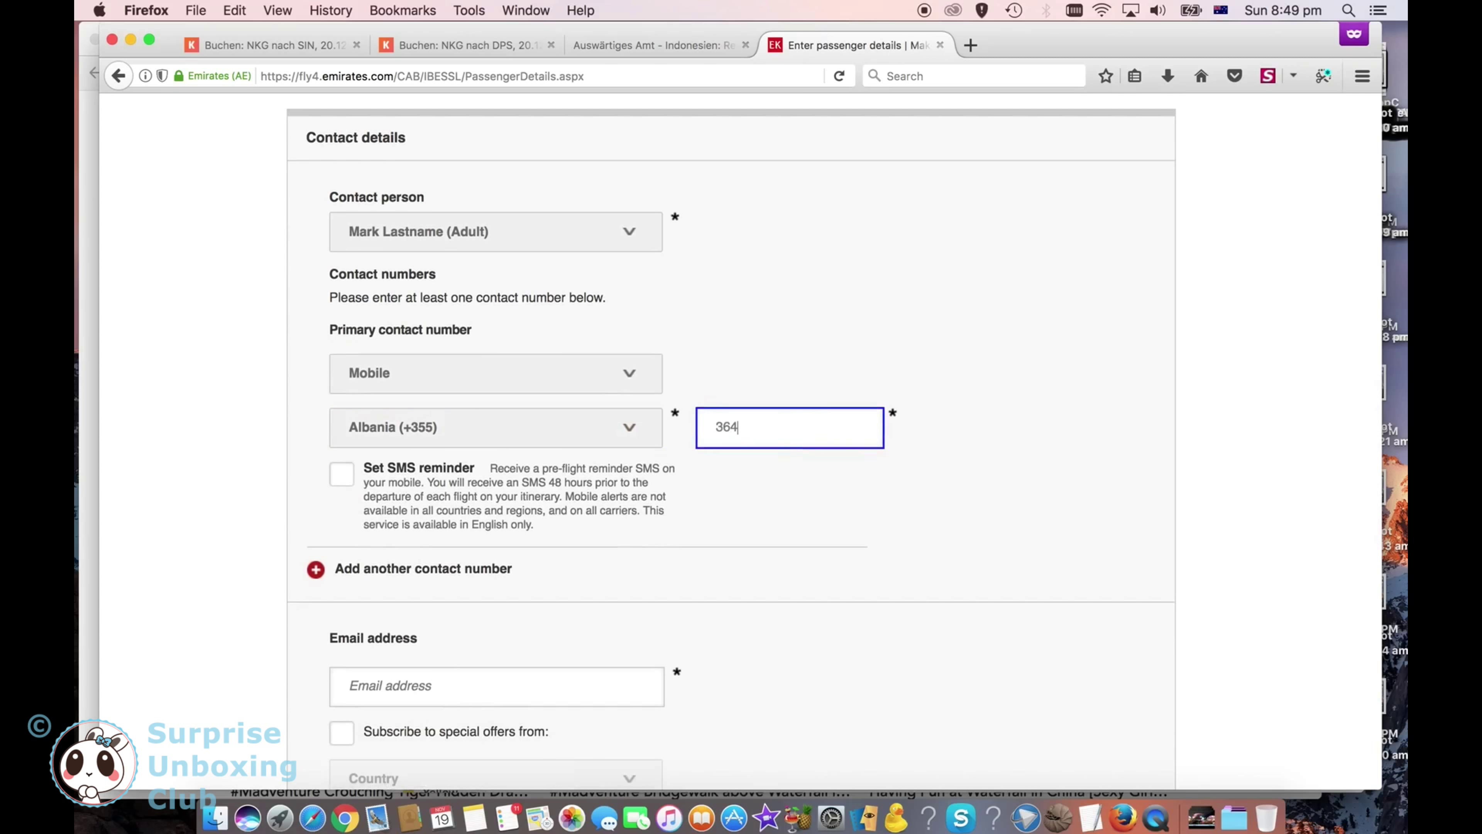
scroll(508, 450, "down", 5)
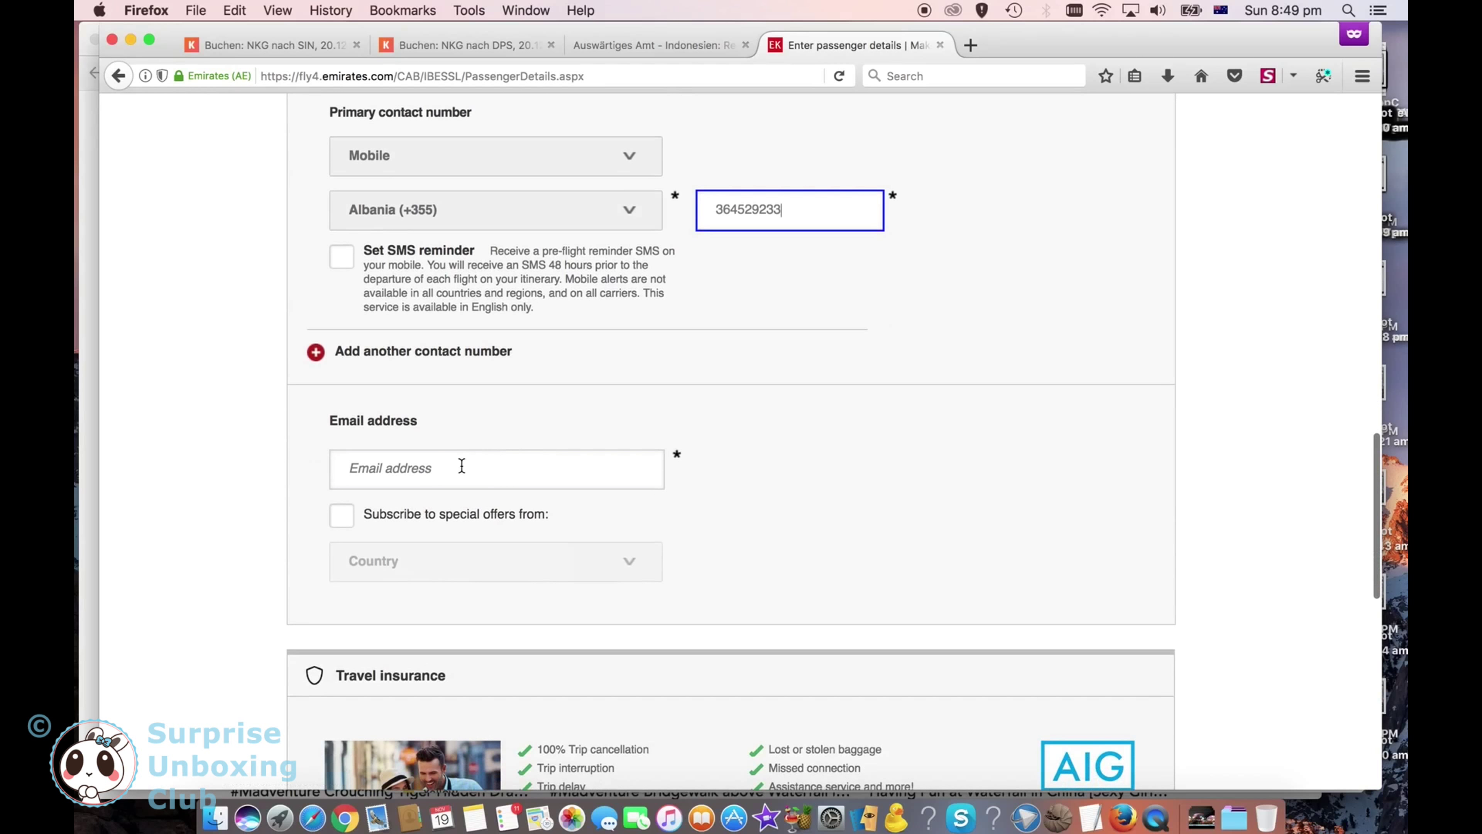
left_click(509, 450)
type("myemail@gmail.com")
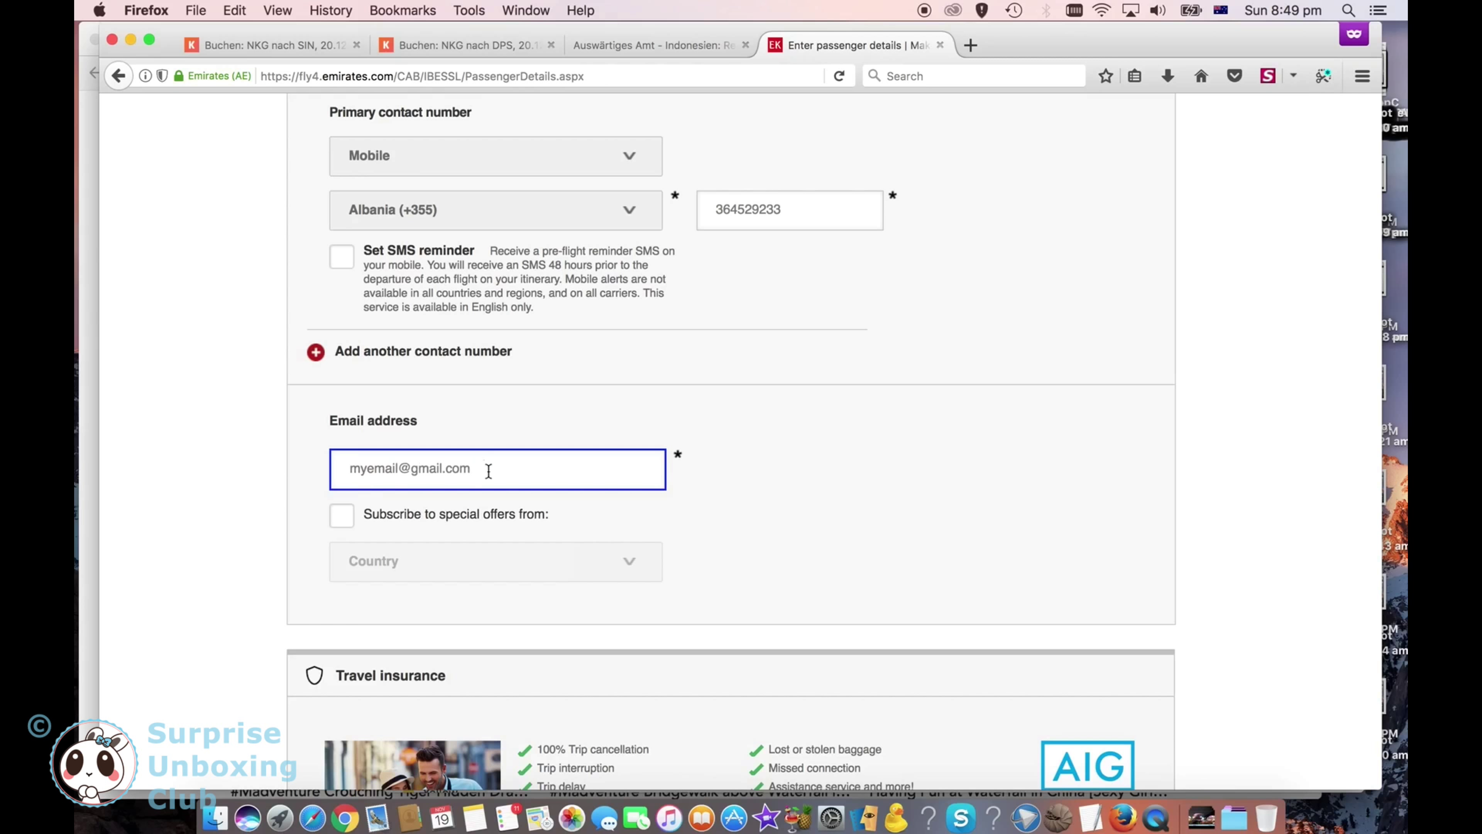
scroll(507, 531, "down", 10)
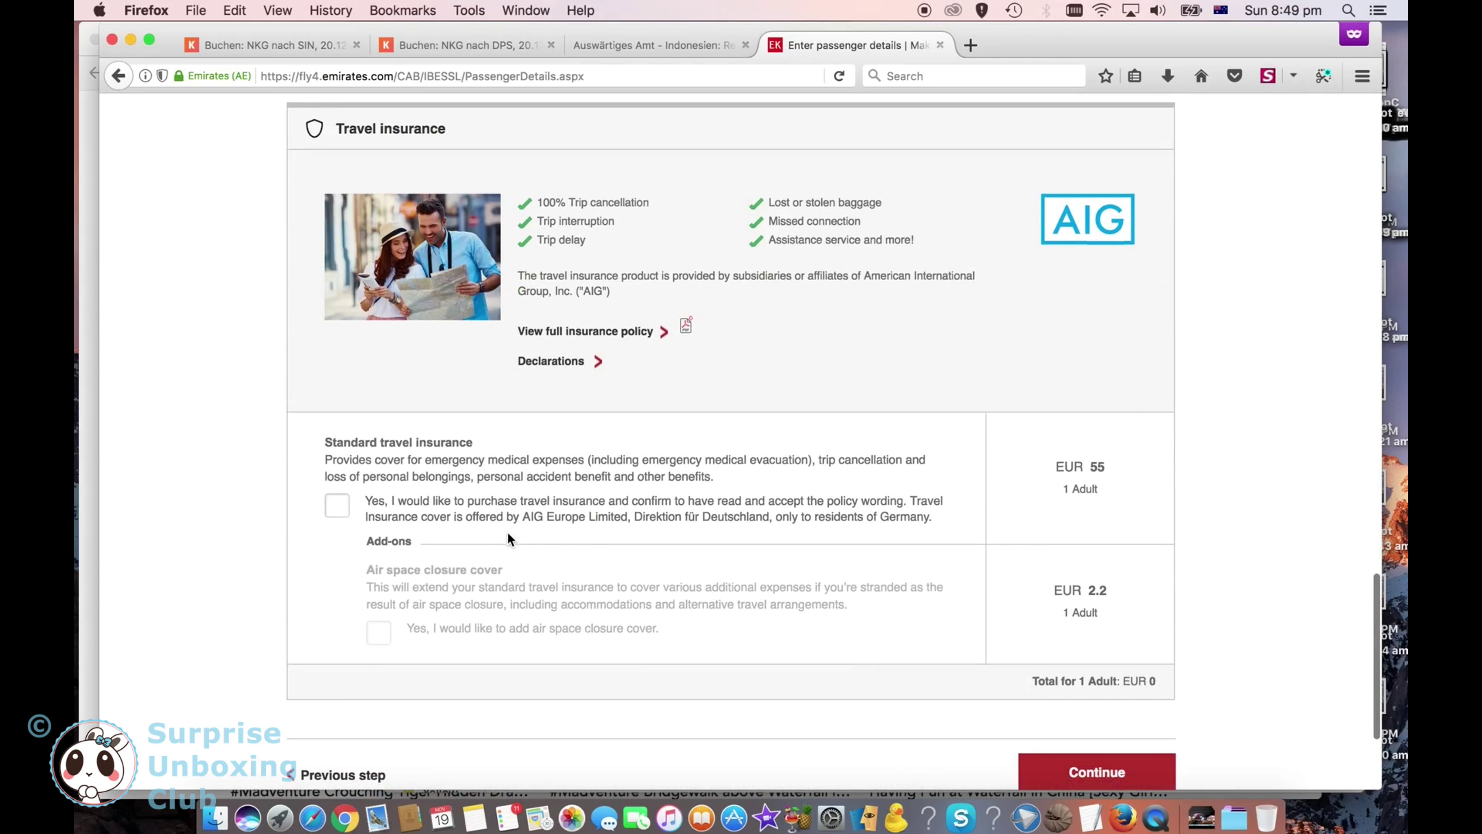
scroll(960, 658, "down", 3)
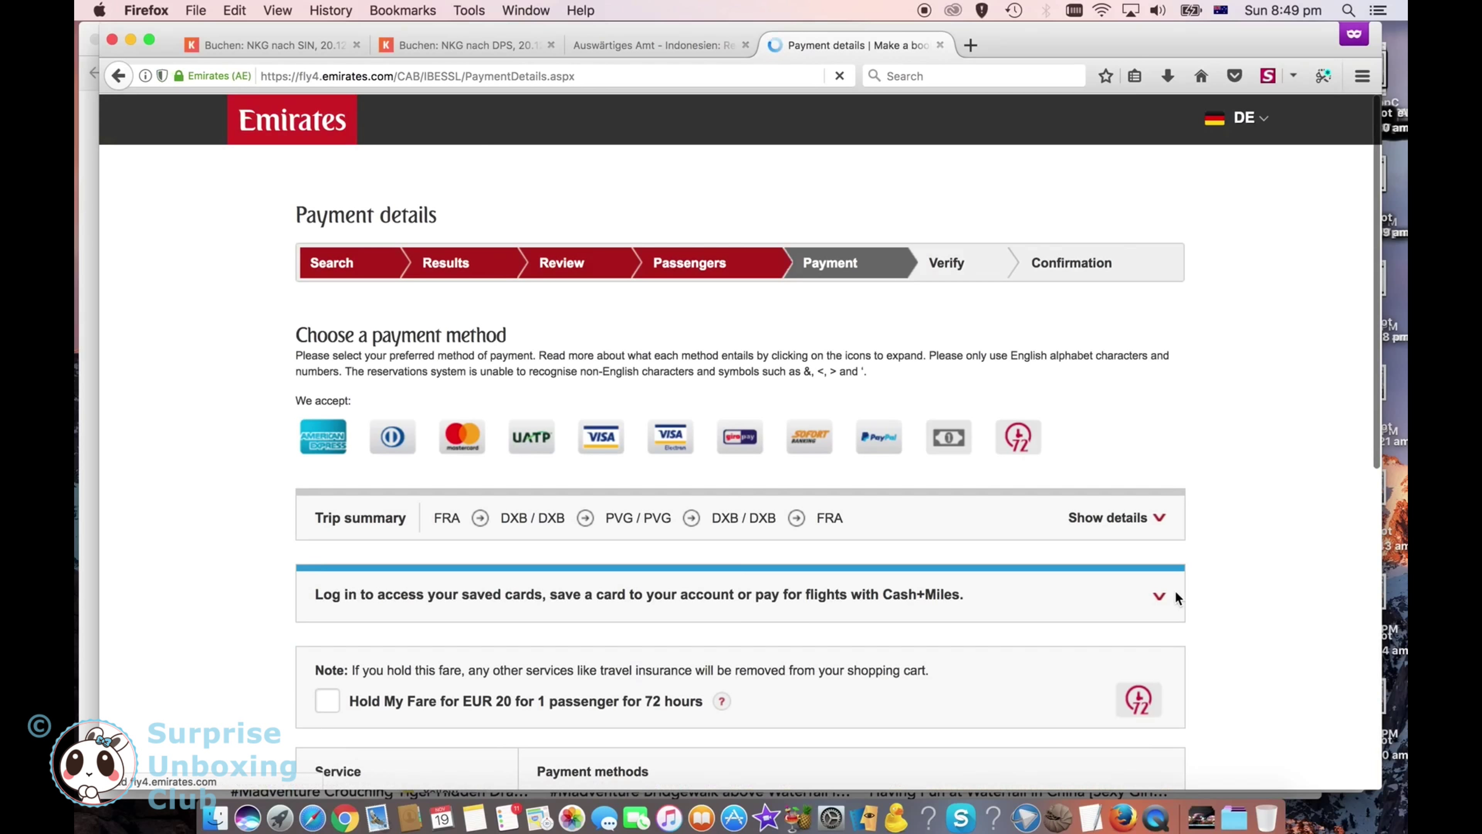
Step: Look over the payment methods, expanding the PayPal option
scroll(1237, 670, "down", 5)
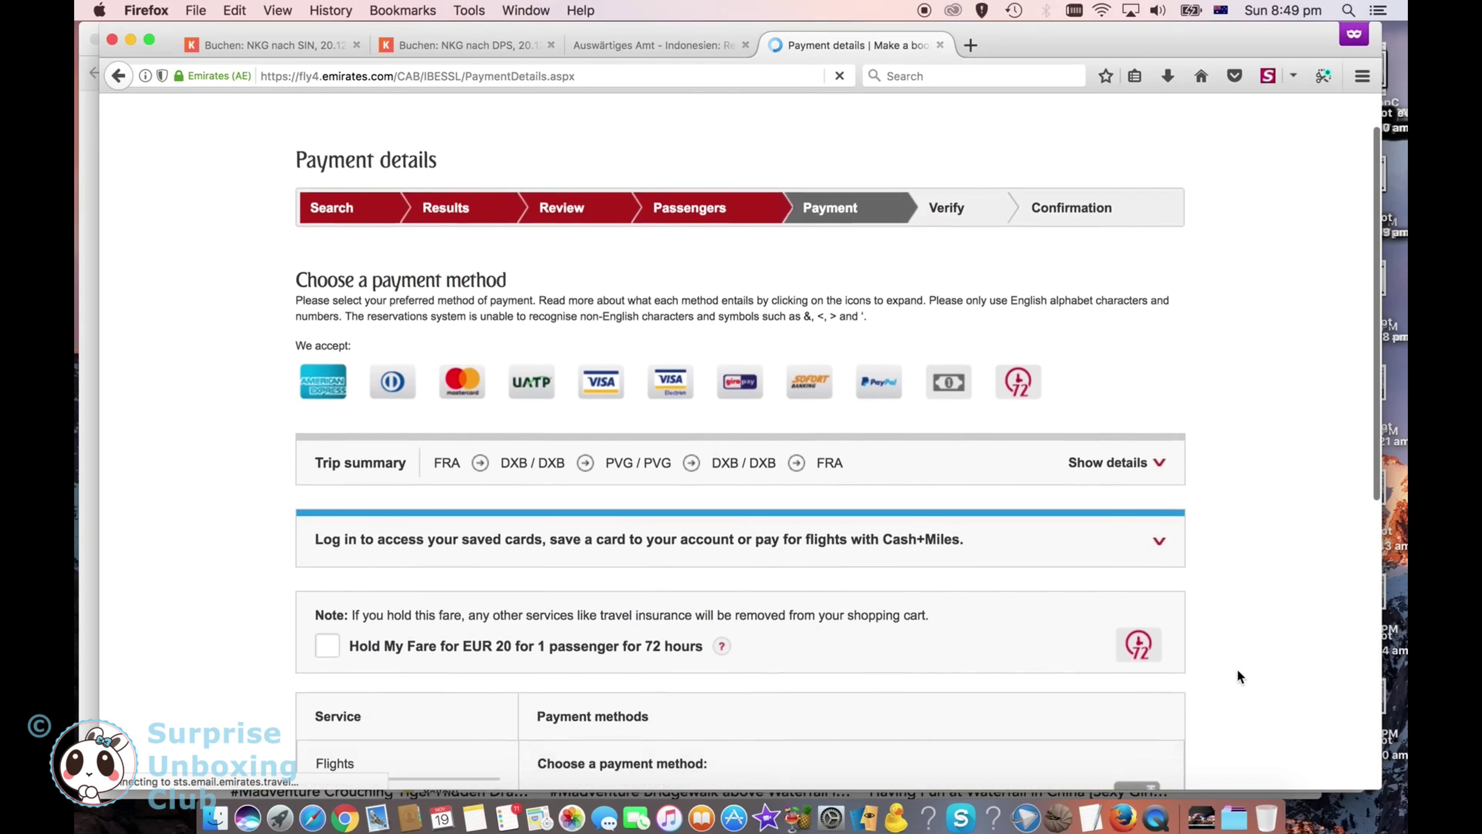
scroll(1238, 670, "down", 5)
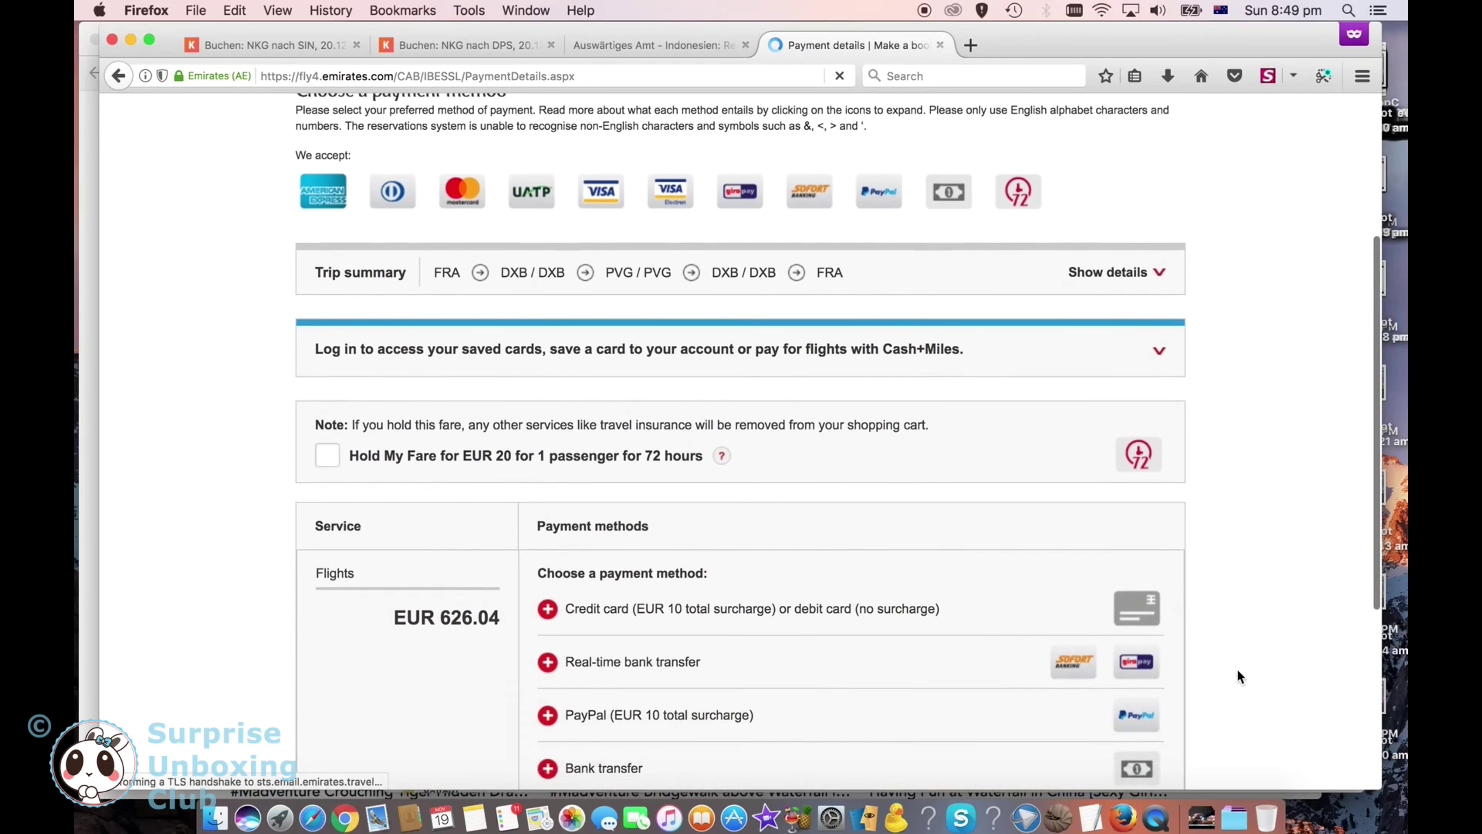
scroll(1238, 669, "down", 1)
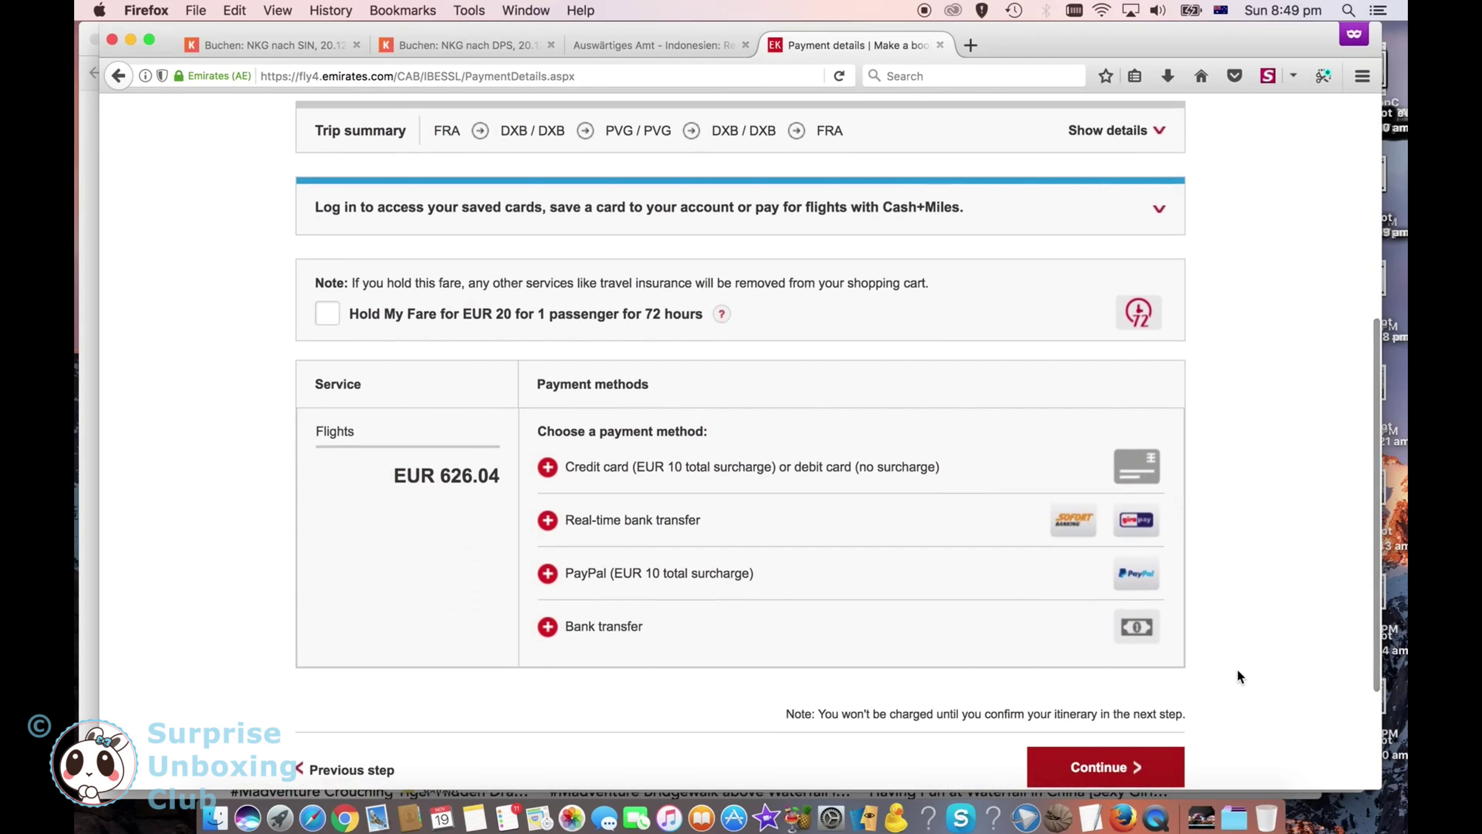
scroll(1238, 670, "down", 3)
scroll(1238, 670, "up", 2)
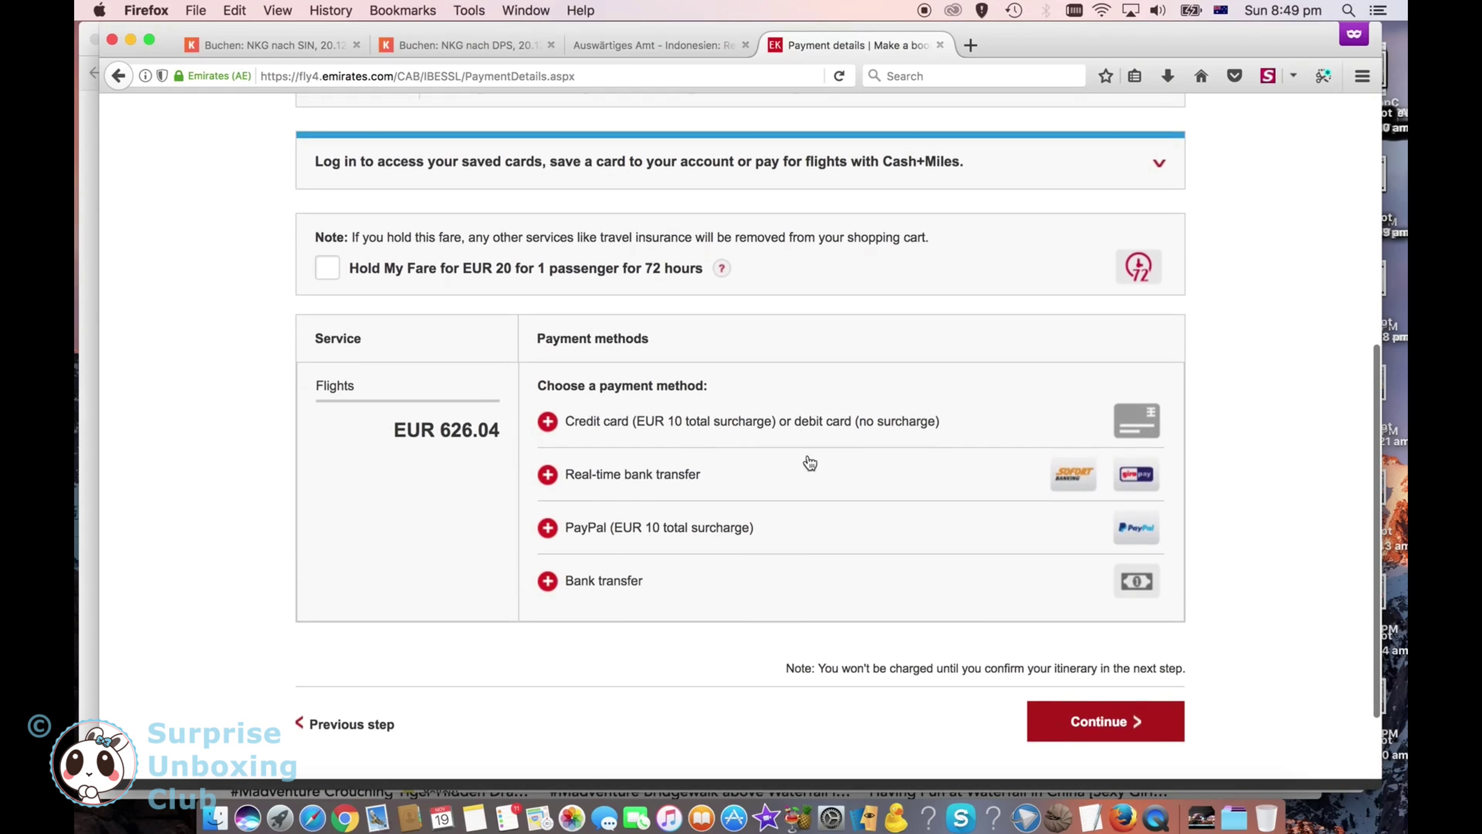
left_click(664, 528)
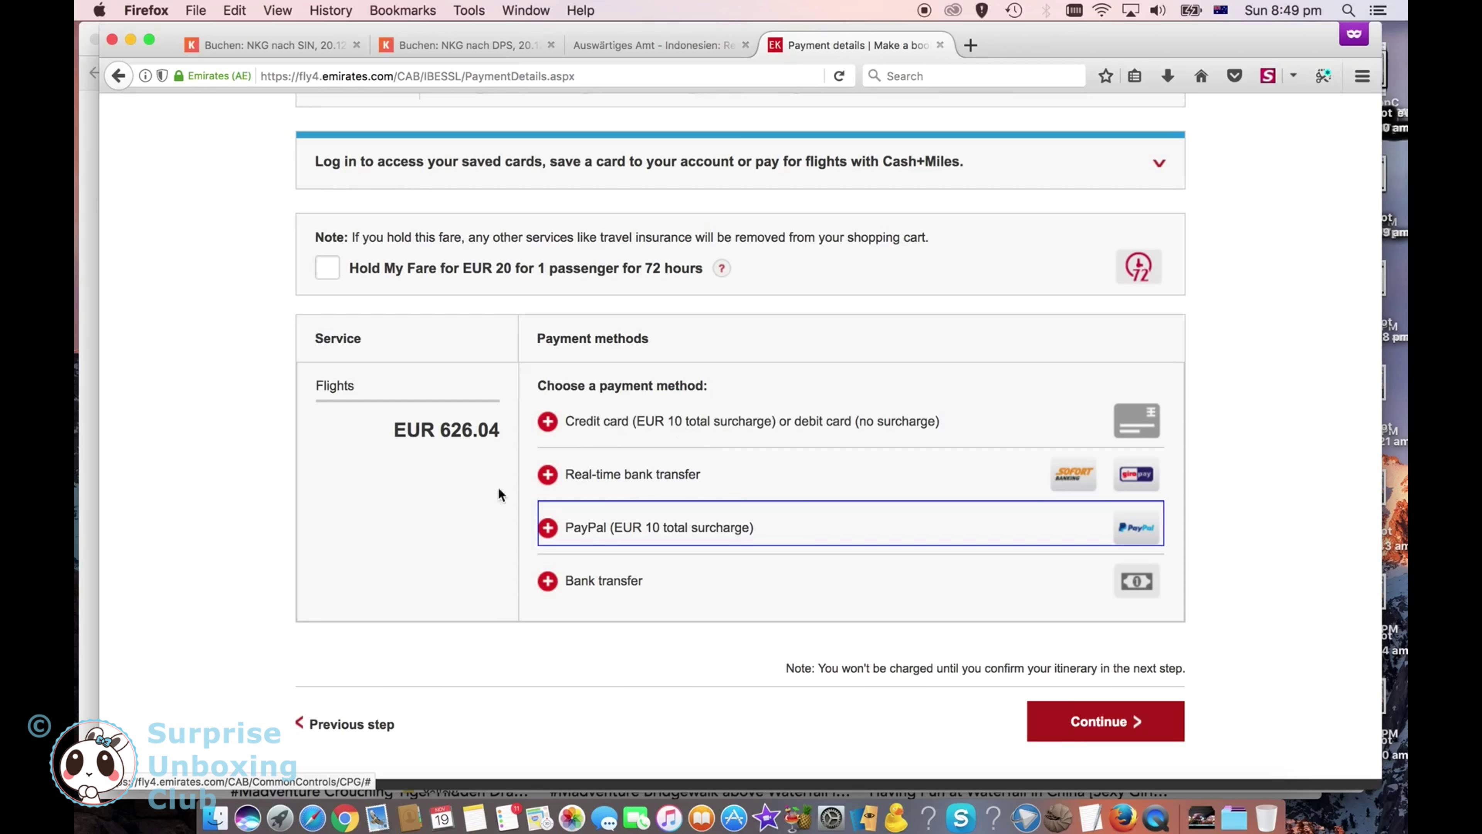
Step: Read the bank transfer terms on the three-hour deadline and cancellation, then open Real-time bank transfer
left_click(642, 587)
scroll(510, 701, "down", 5)
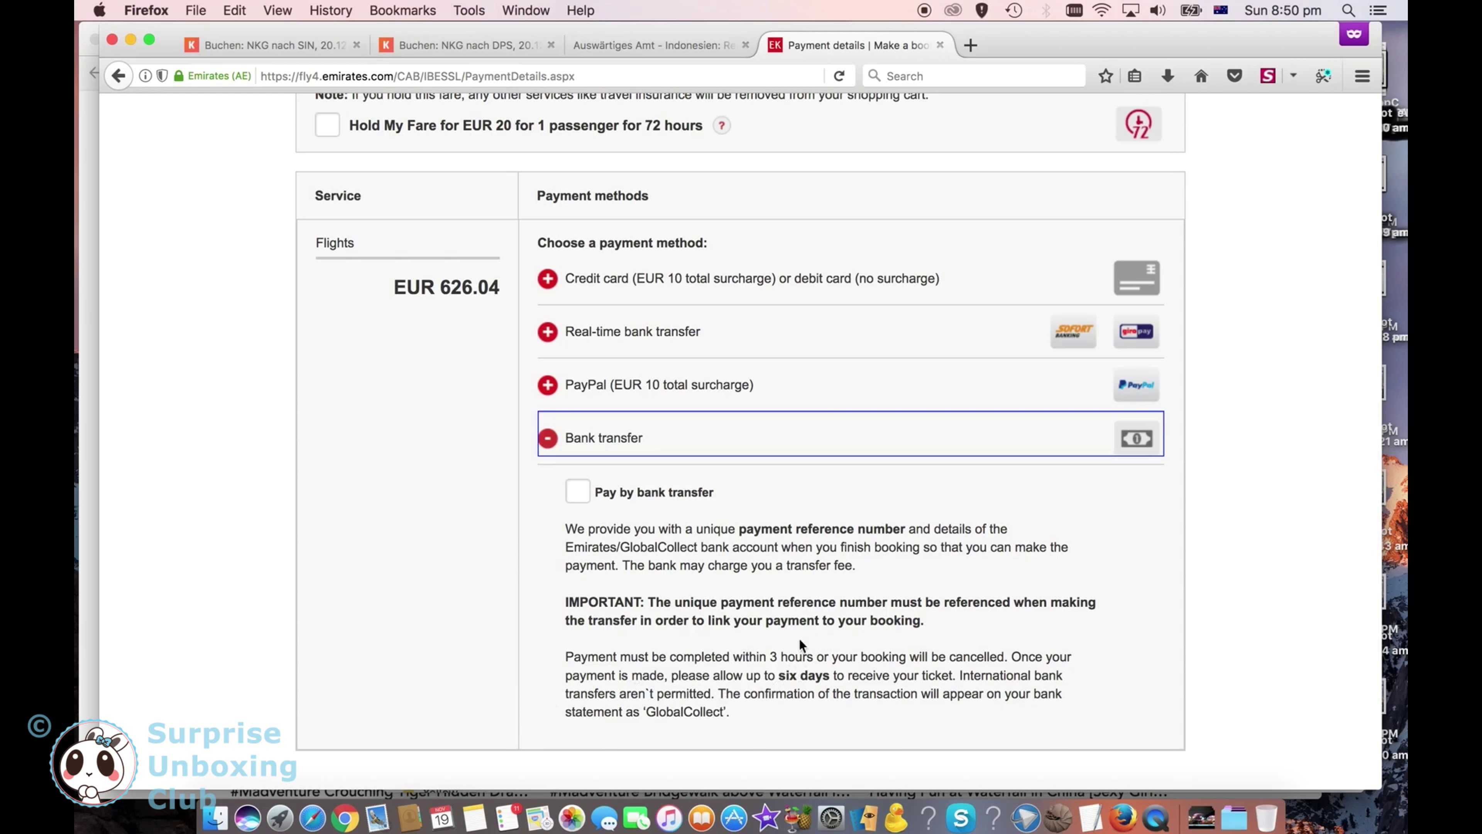
left_click_drag(772, 656, 829, 657)
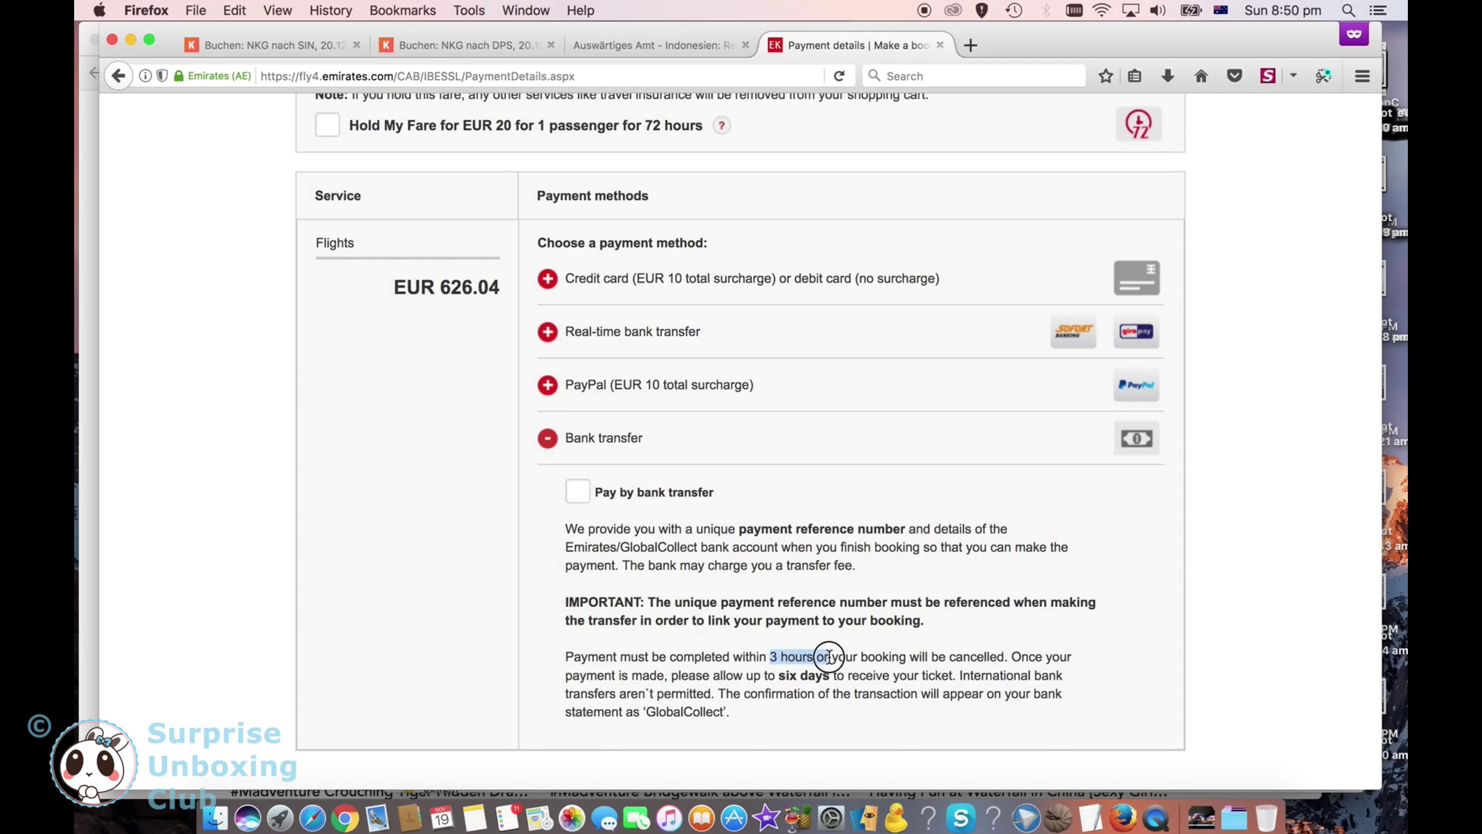
double_click(962, 650)
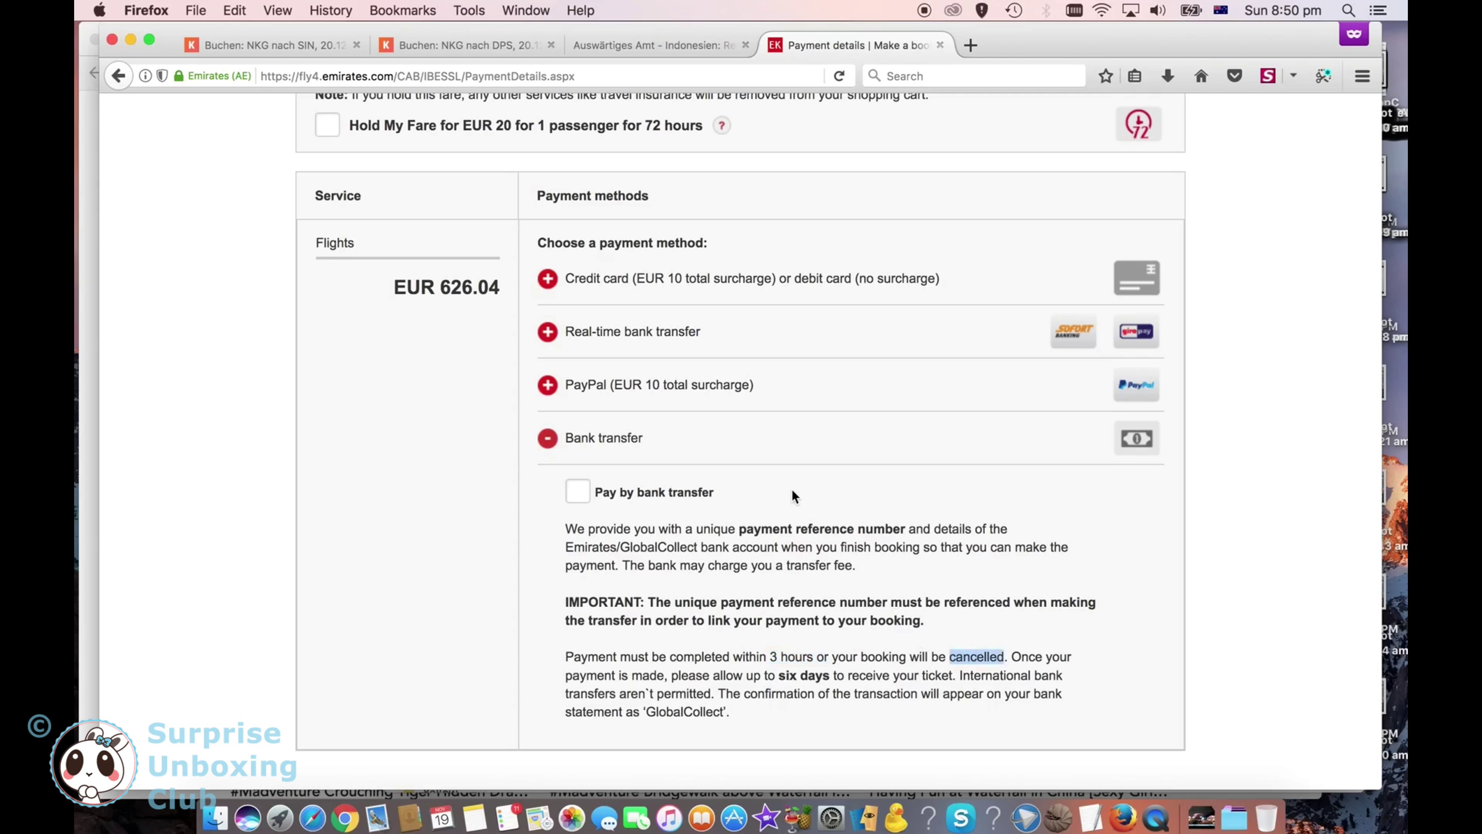
left_click(662, 344)
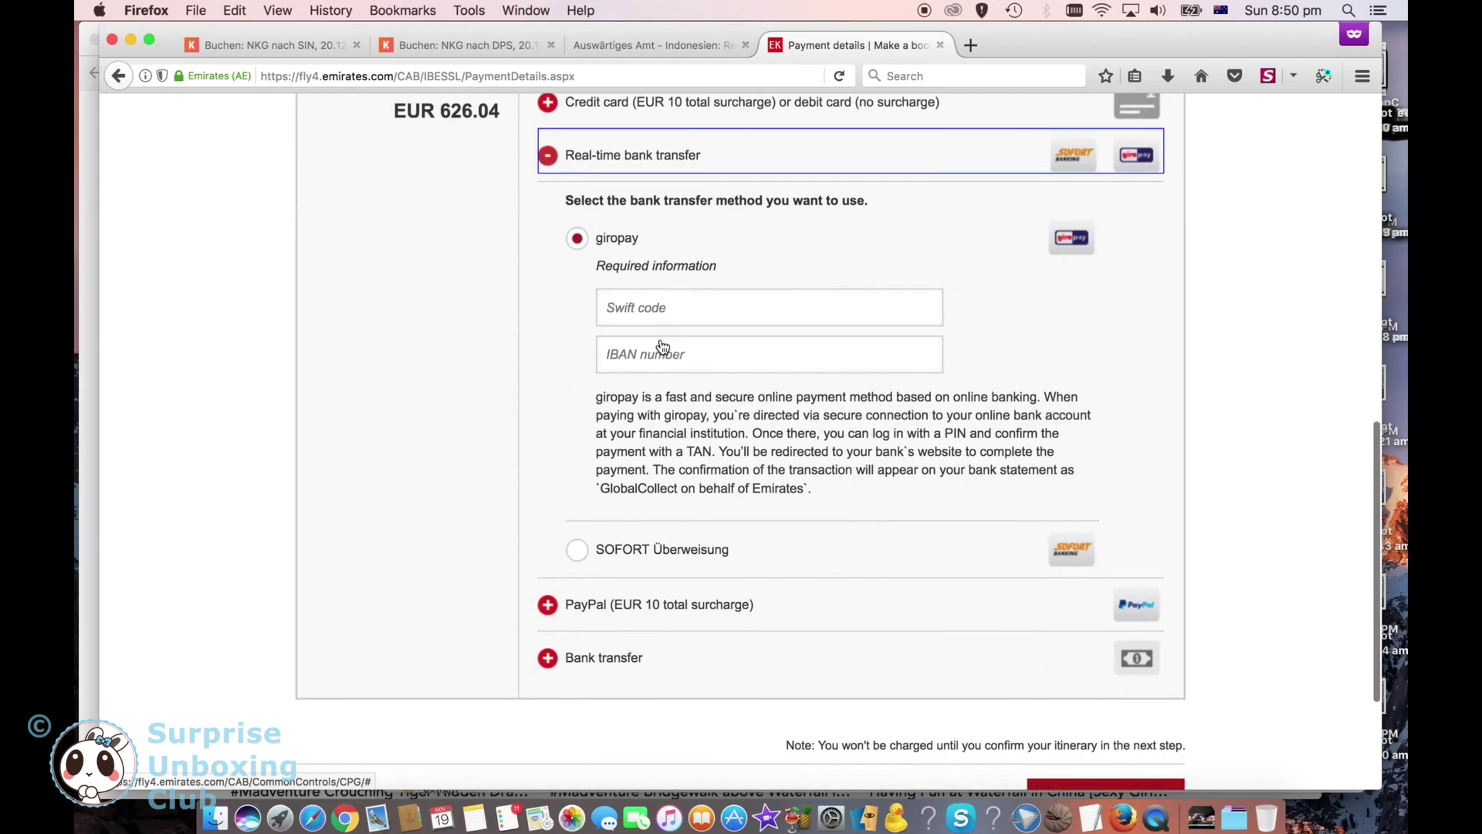
Step: Try SOFORT Überweisung, then switch to ordinary bank transfer and tick 'Pay by bank transfer'
scroll(653, 368, "down", 1)
left_click(577, 516)
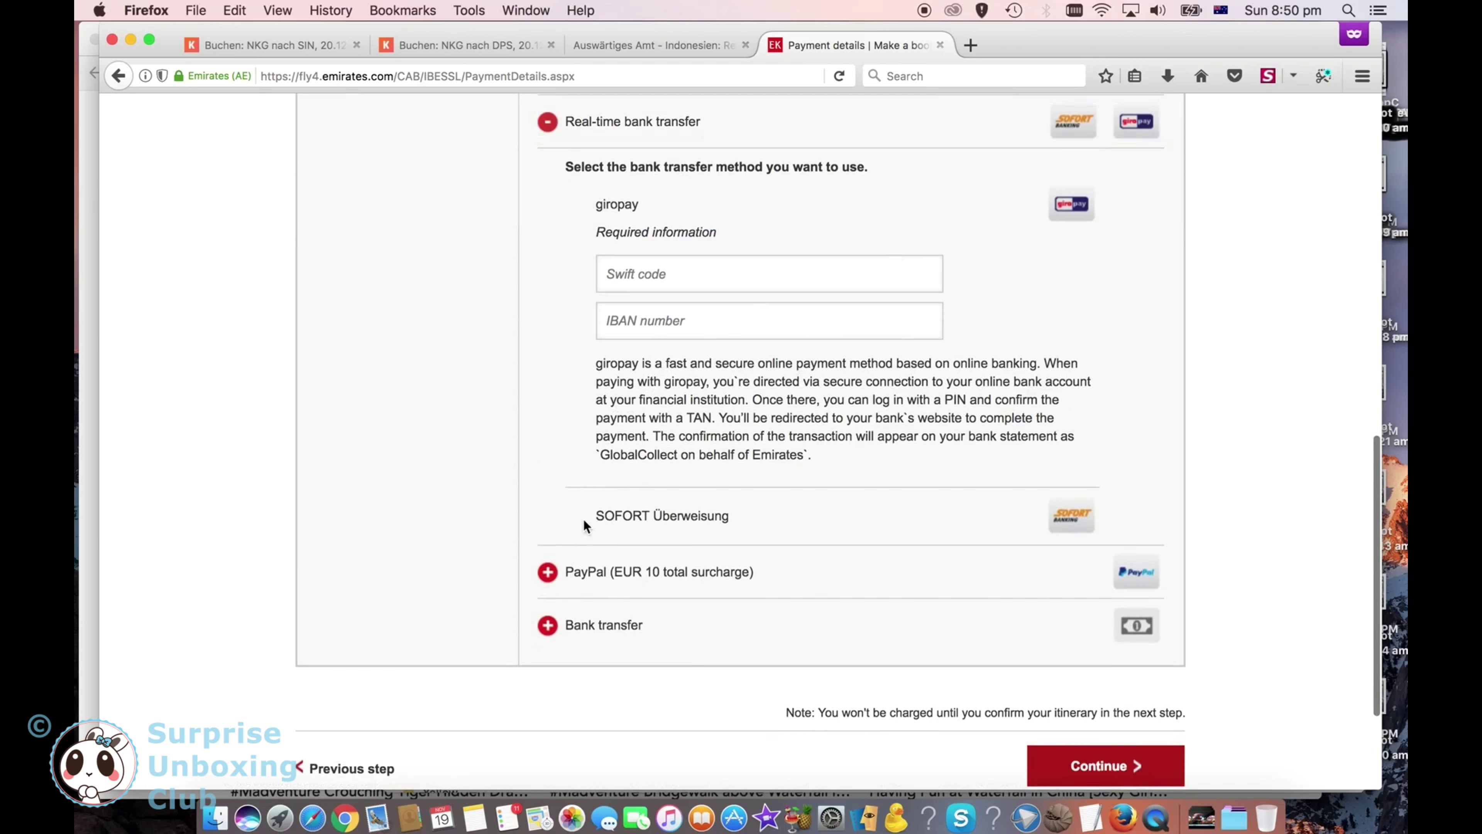
scroll(449, 469, "up", 3)
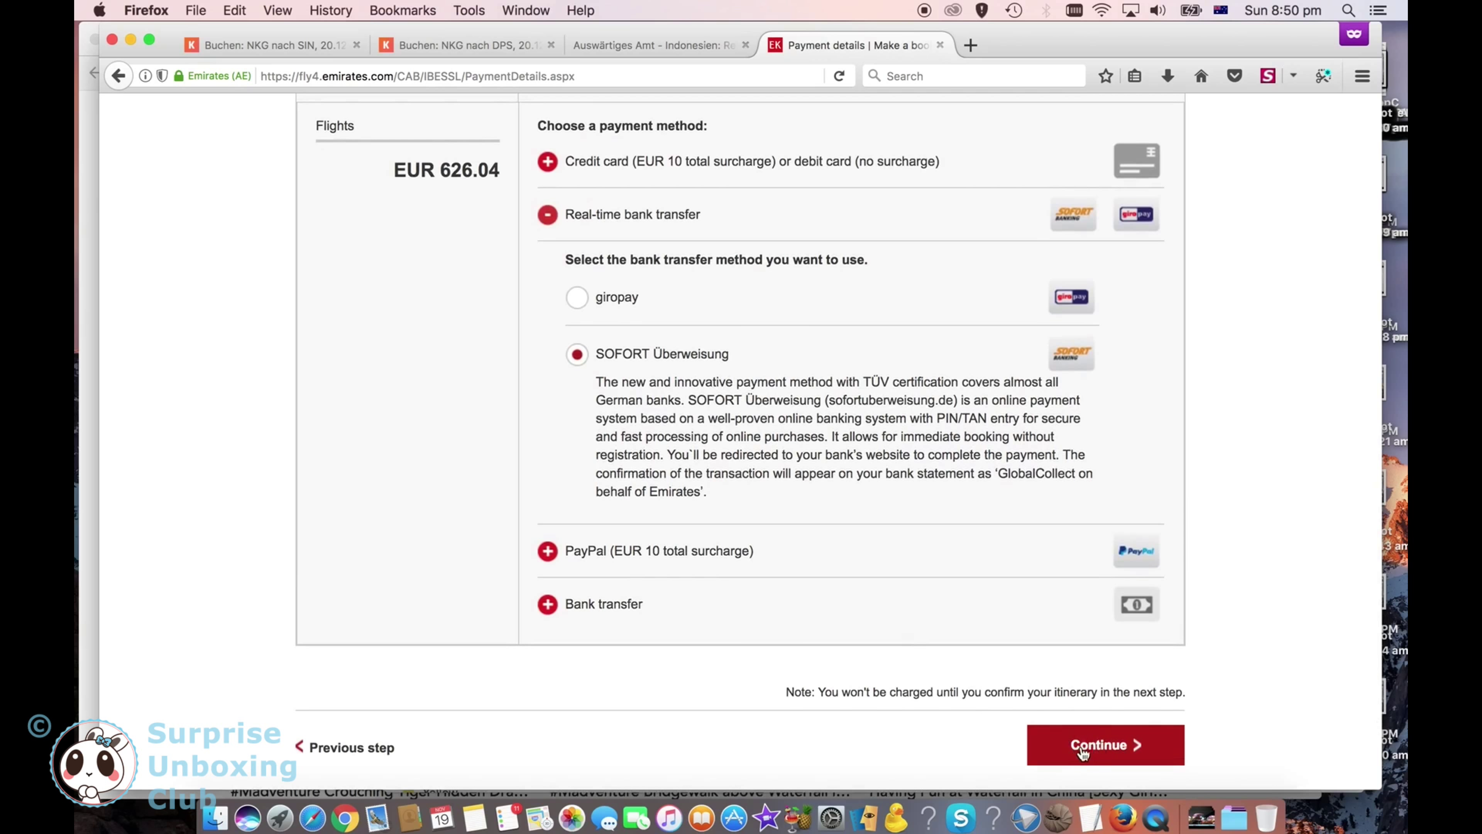
left_click(610, 608)
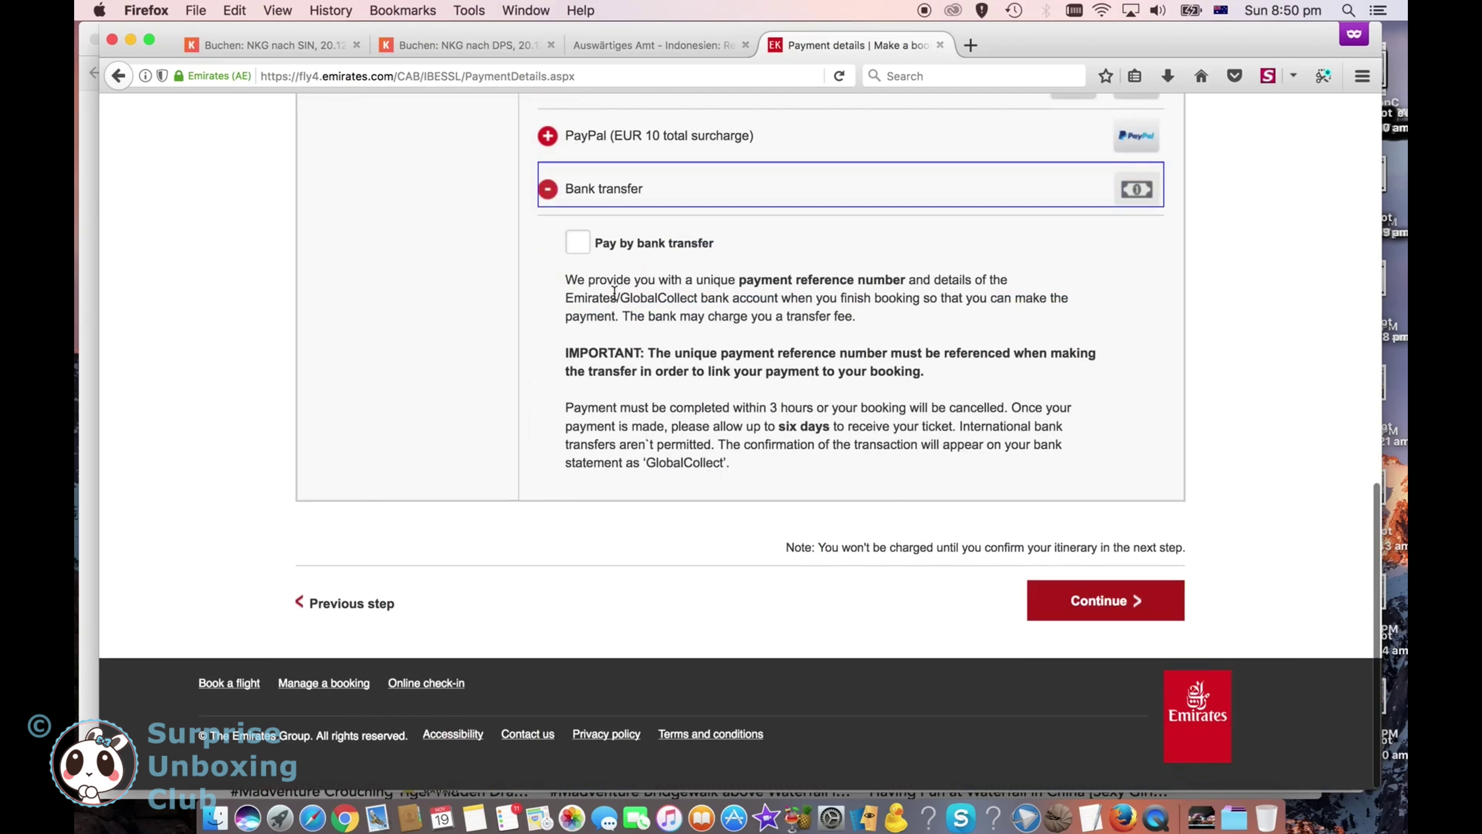
left_click(580, 243)
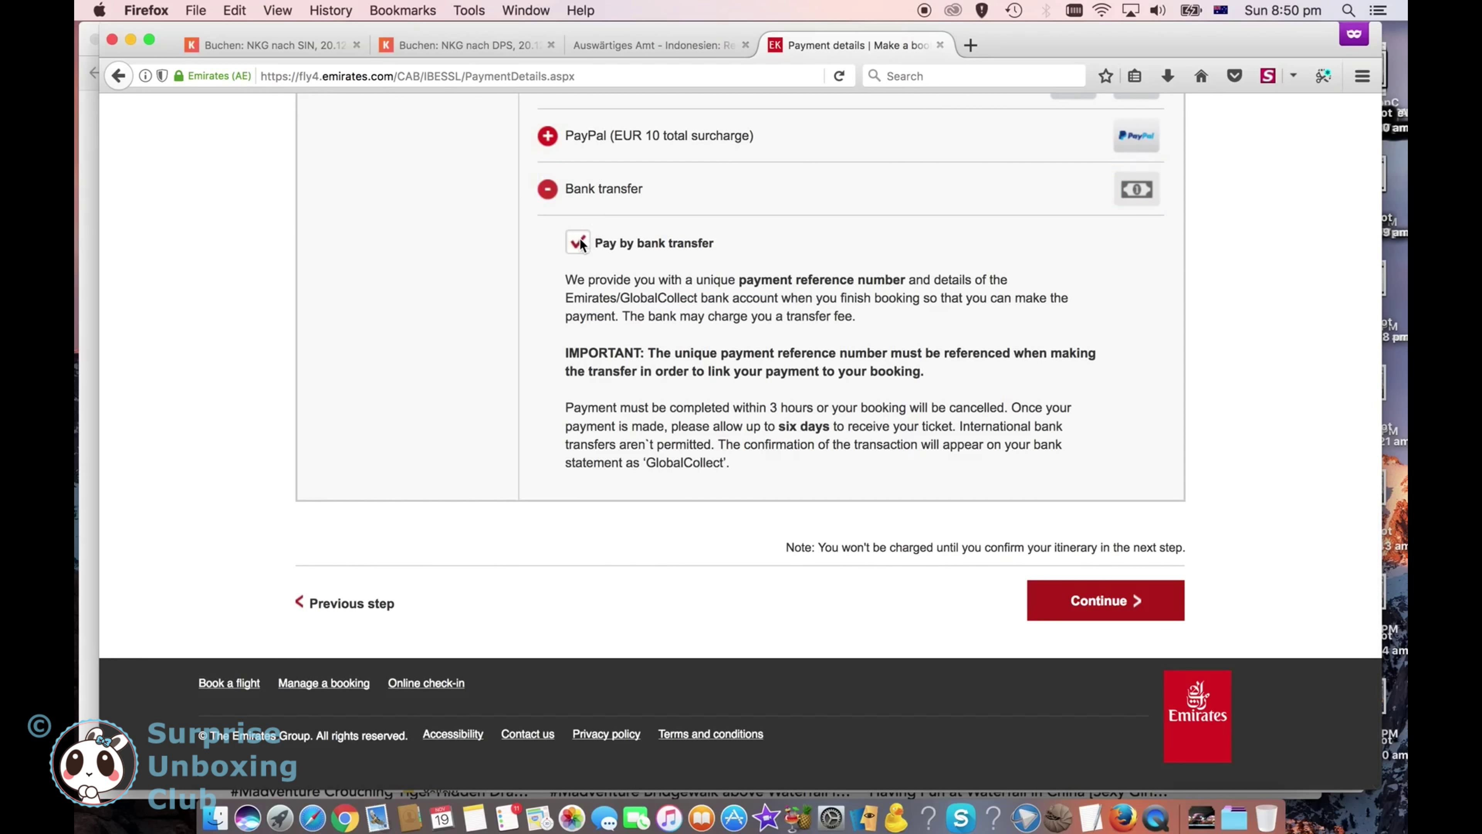
scroll(766, 504, "up", 2)
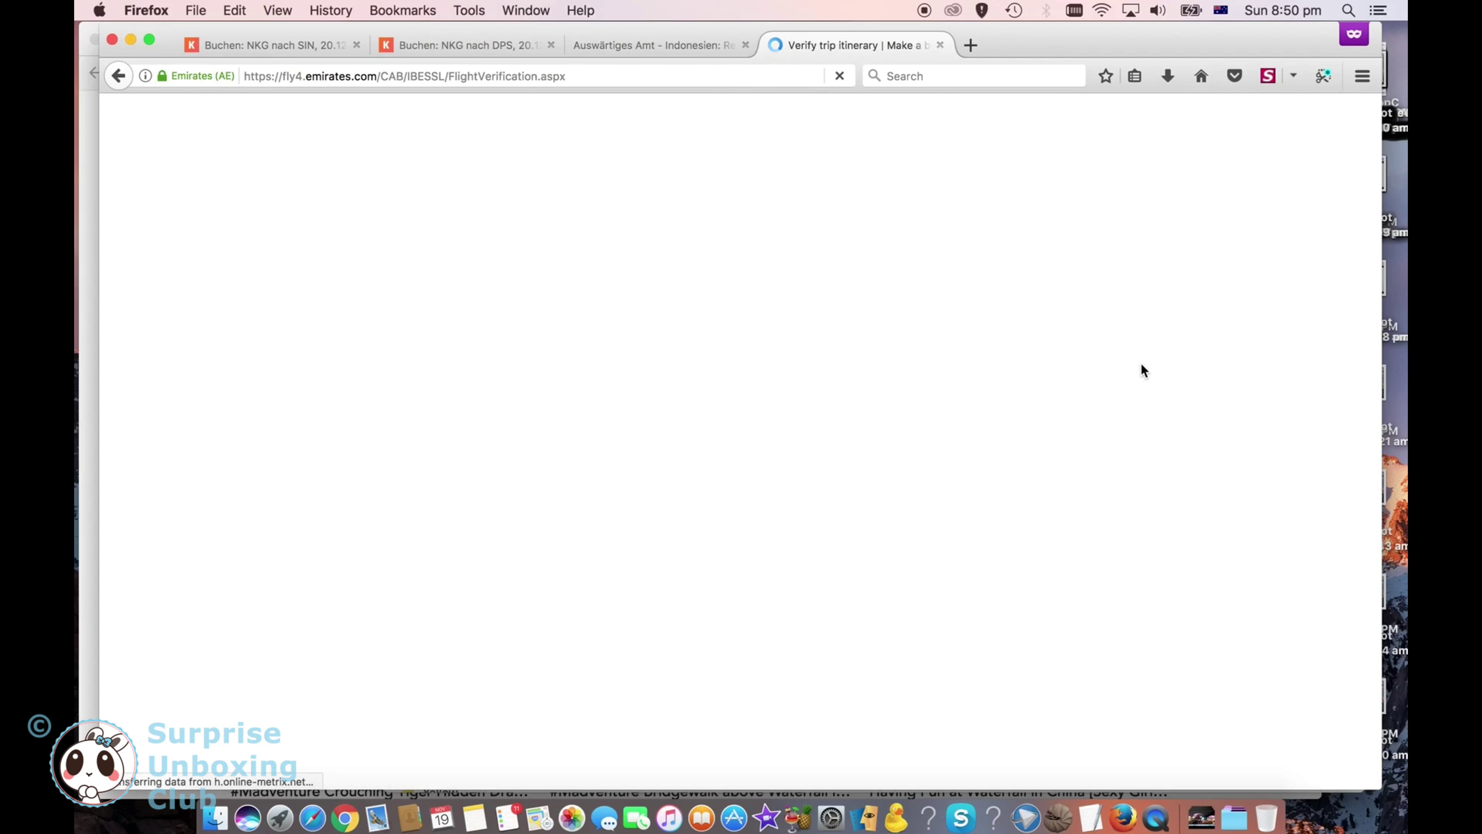
Step: Review the EUR 626.04 Bank Transfer itinerary and tick the terms and conditions checkbox
scroll(1206, 567, "down", 20)
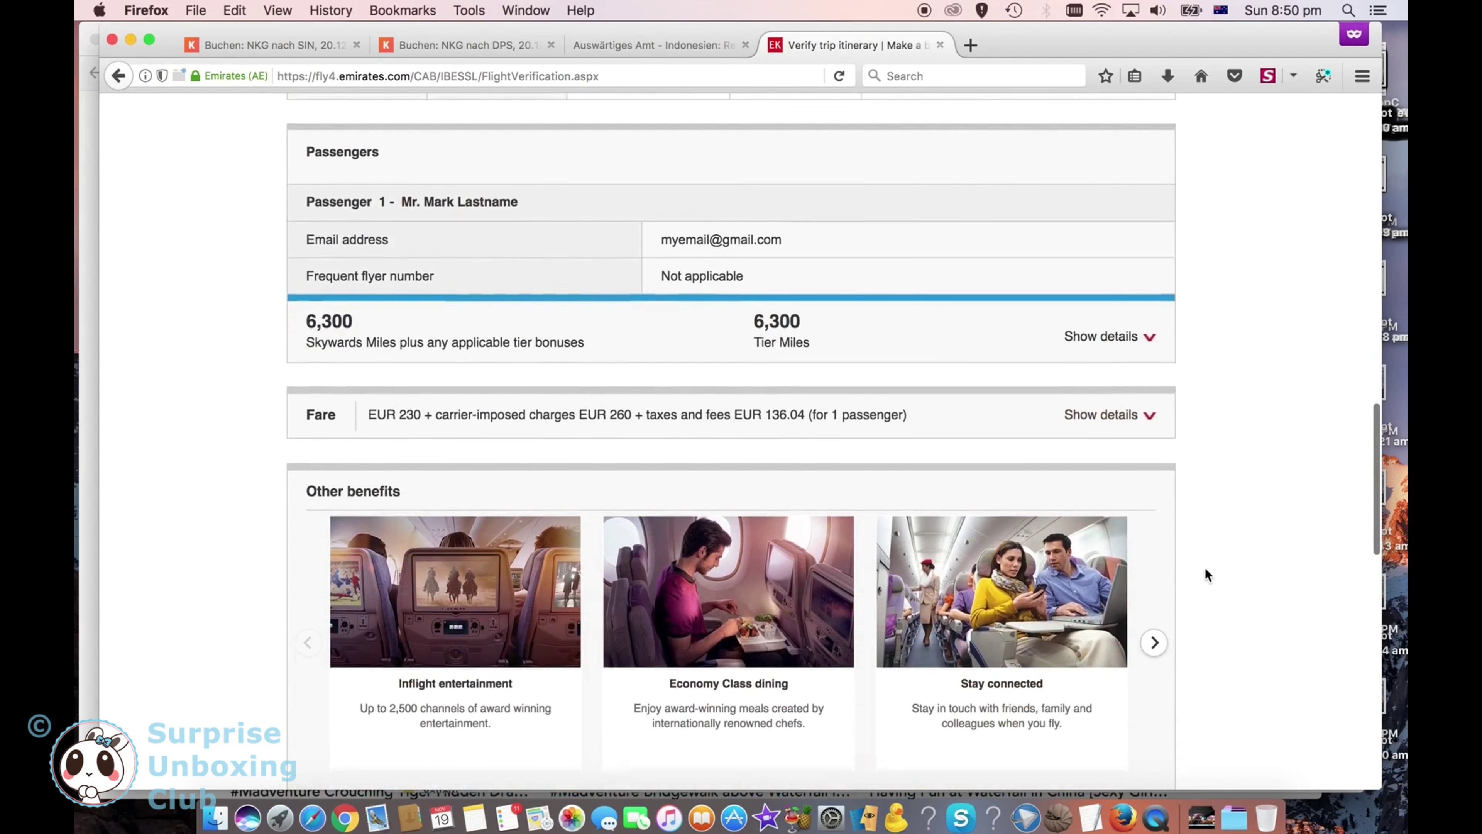
scroll(1205, 574, "down", 6)
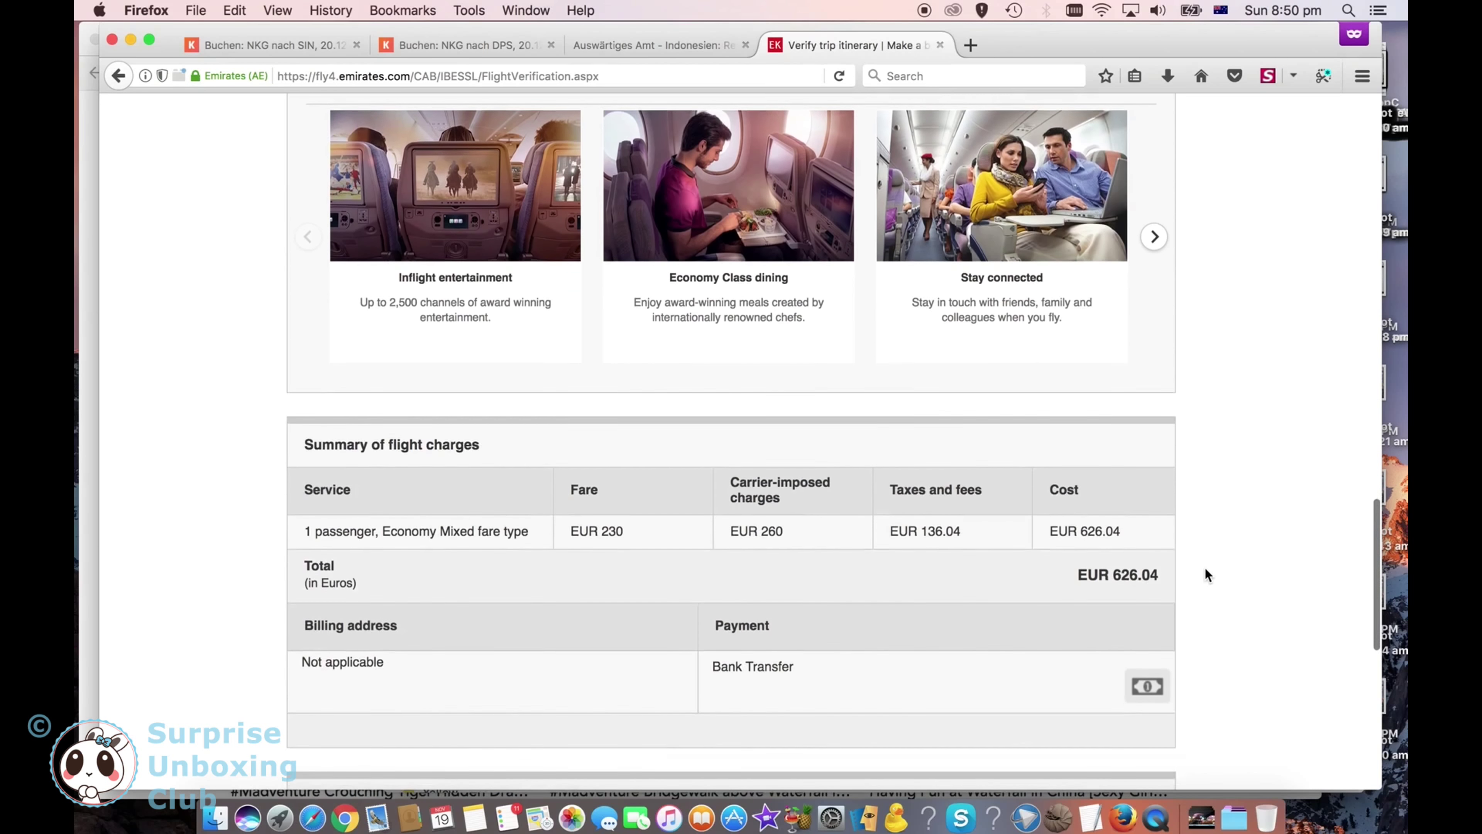
scroll(1205, 569, "down", 4)
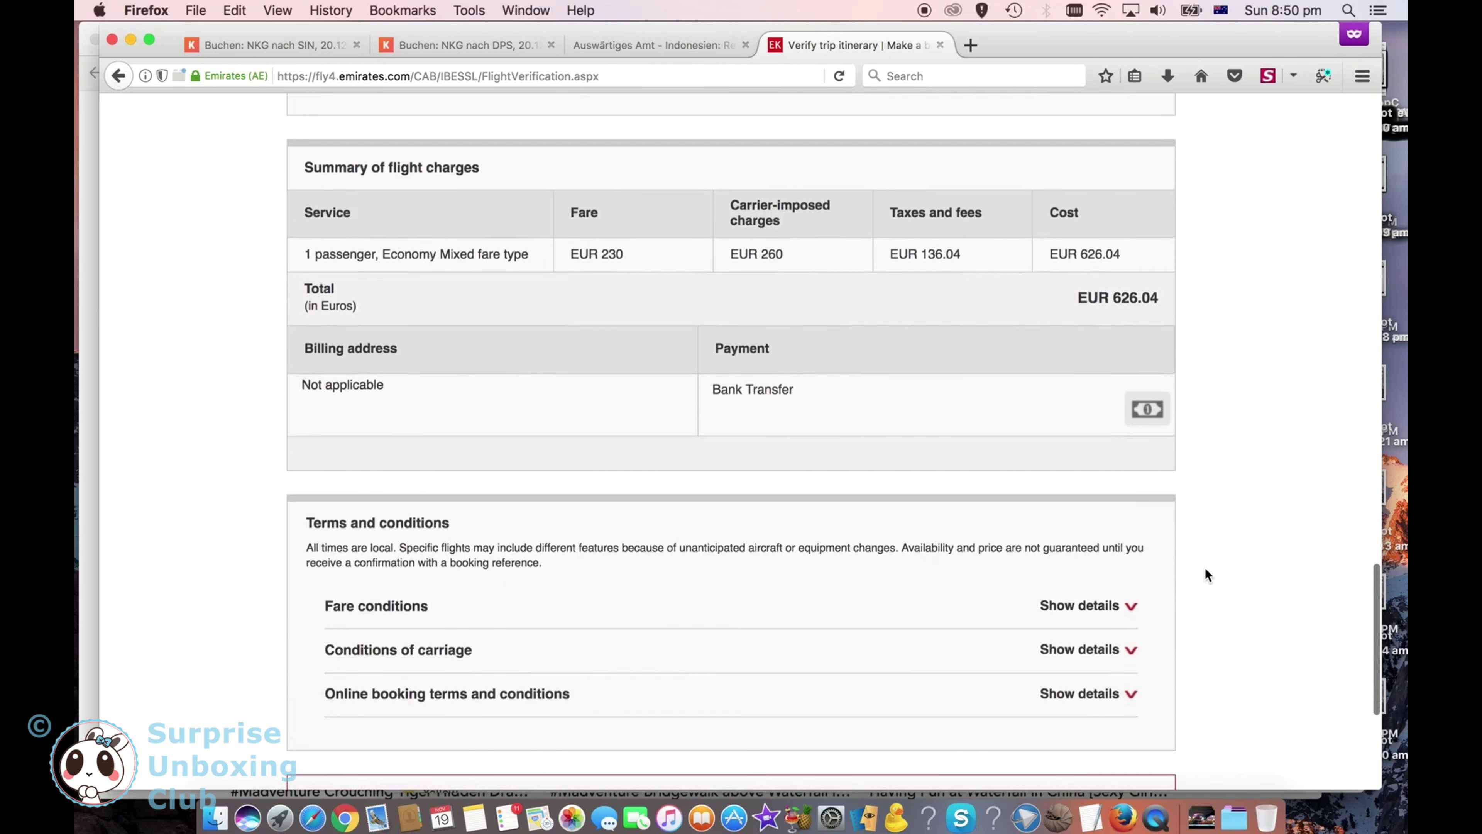
scroll(1206, 574, "down", 2)
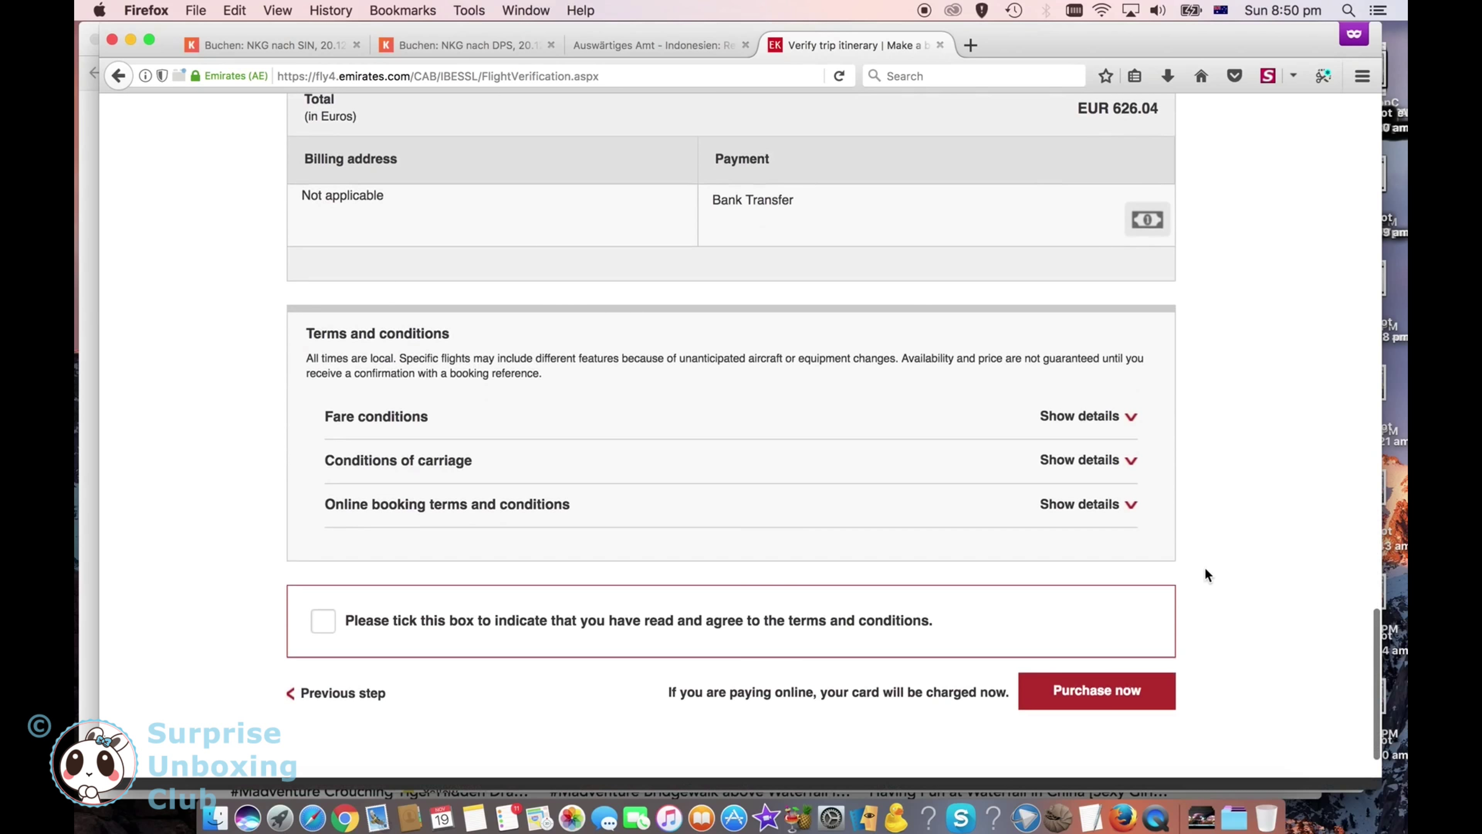
left_click(324, 621)
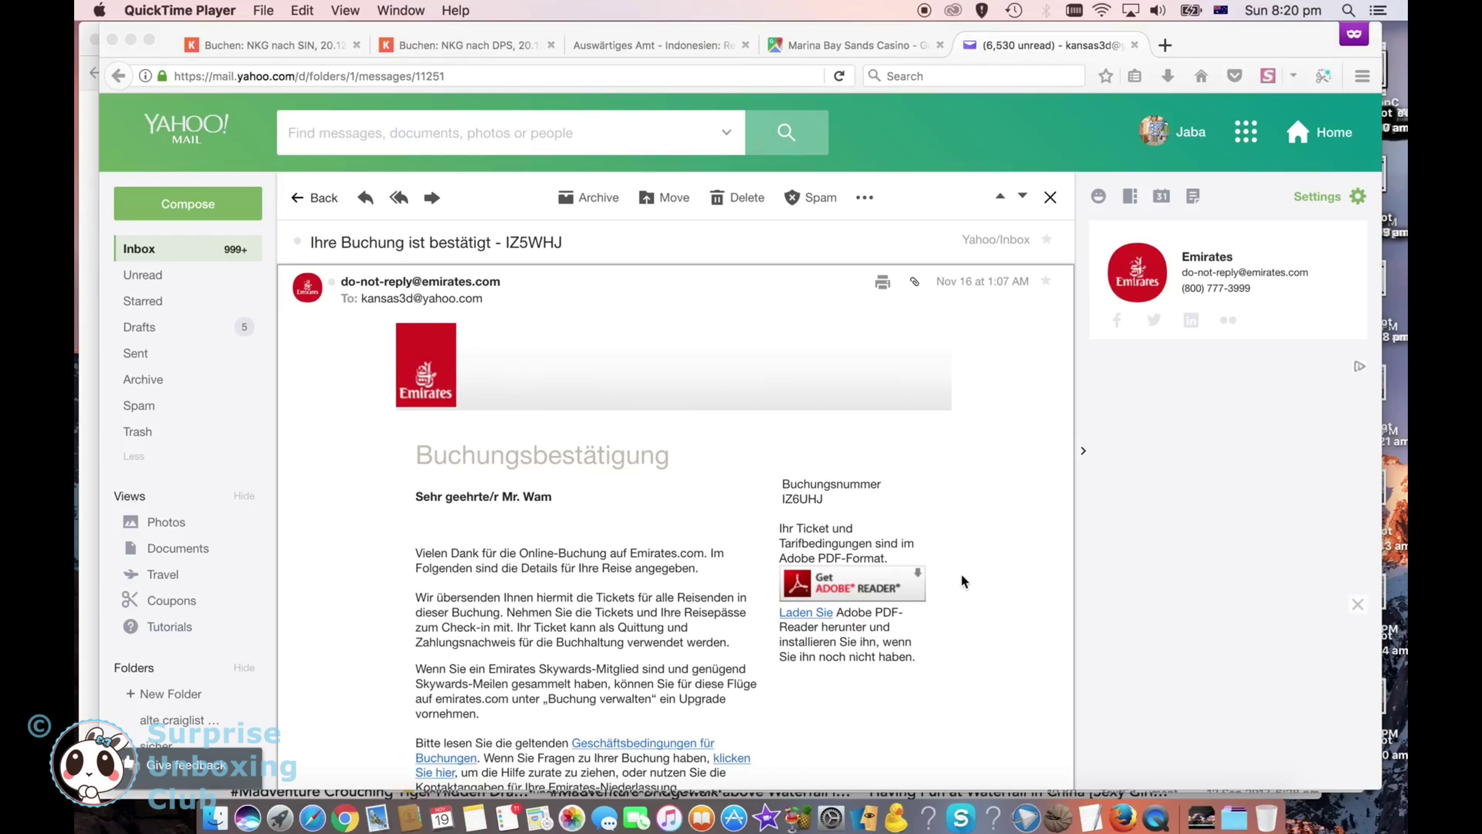
Step: Follow the 'Sitzplätze auswählen, Menüs auswählen…' link in the Emirates confirmation e-mail
scroll(996, 598, "down", 8)
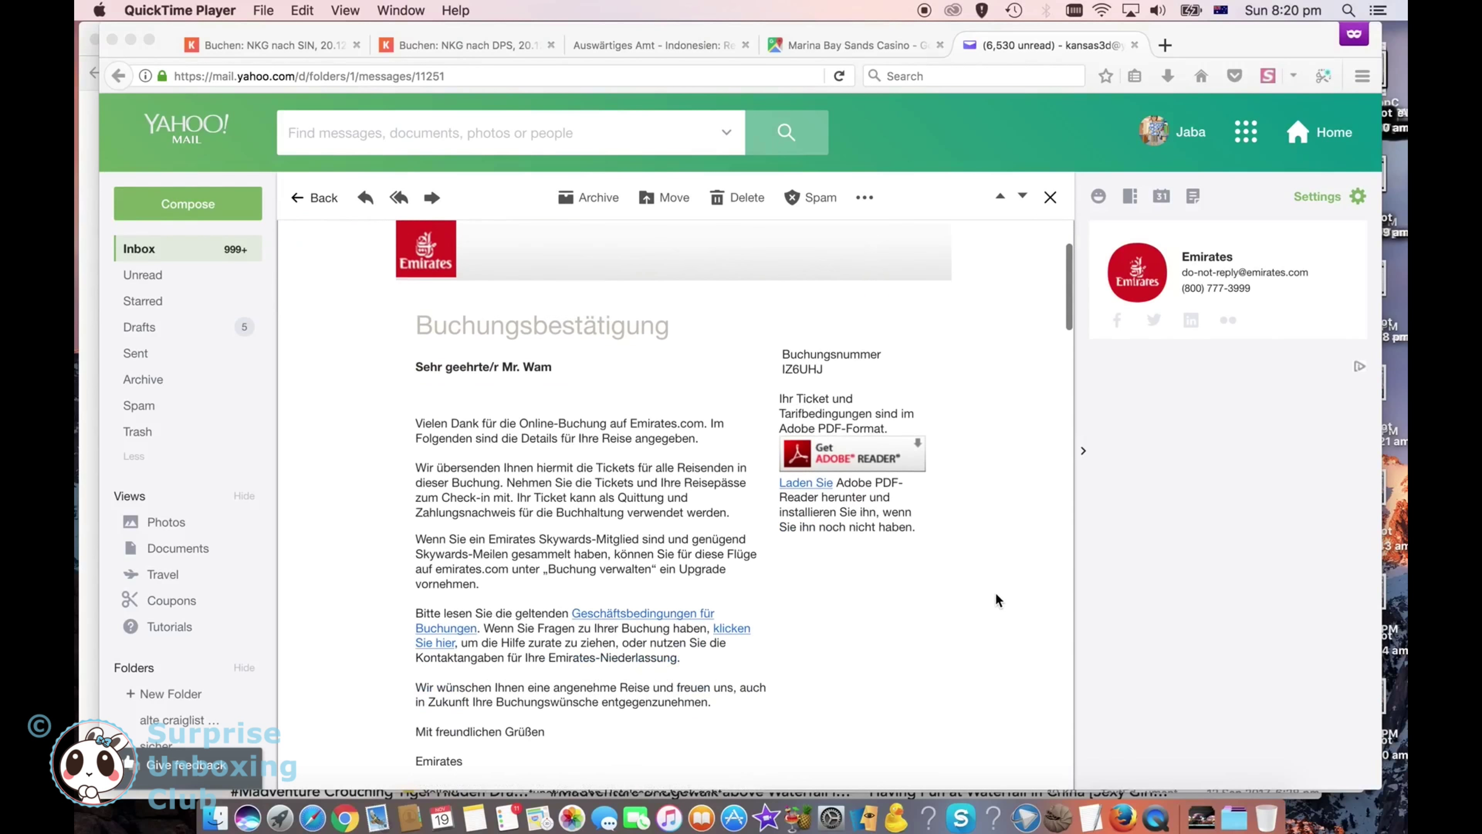
scroll(997, 595, "down", 8)
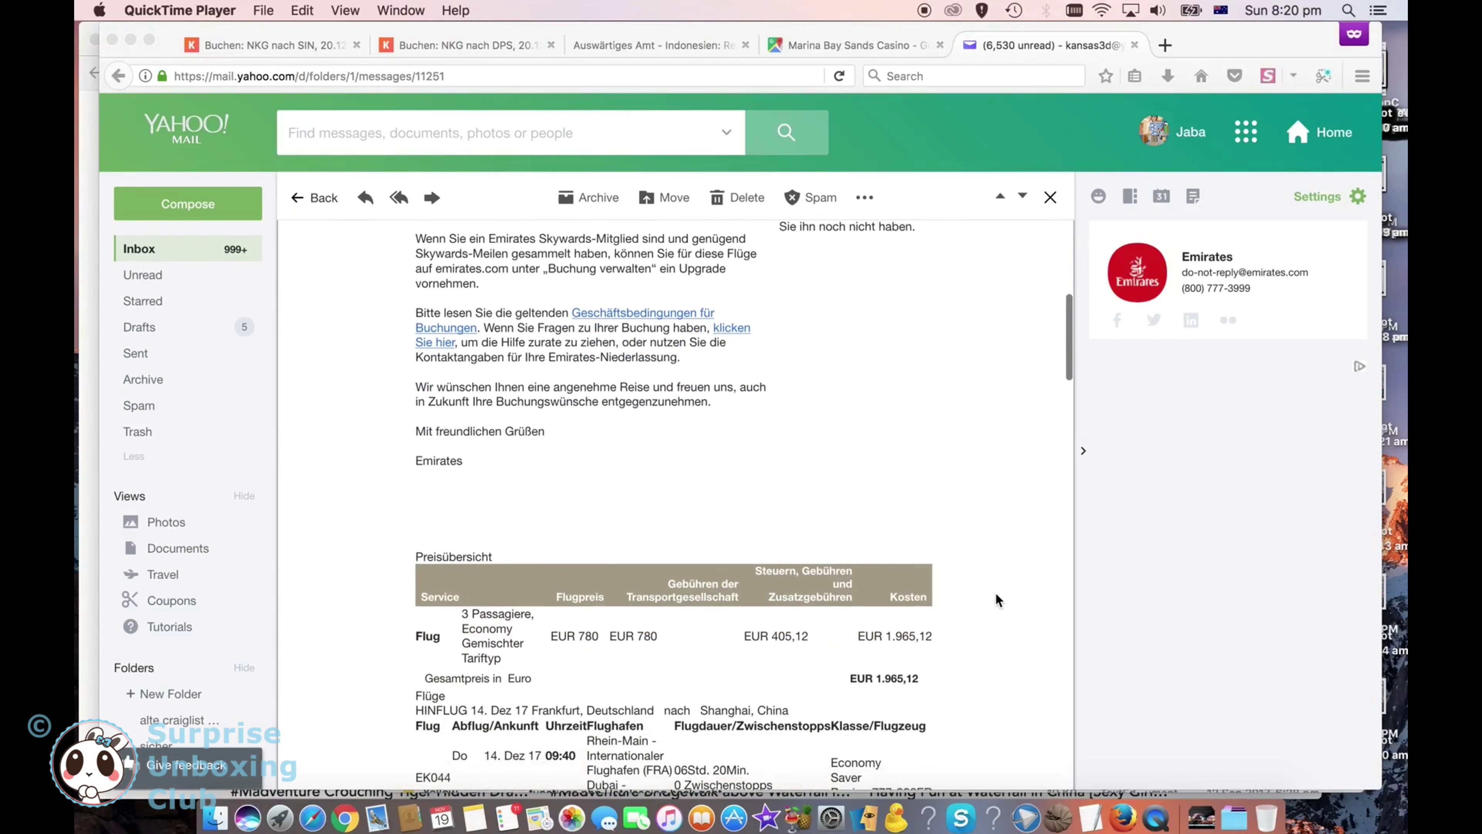
scroll(997, 598, "down", 10)
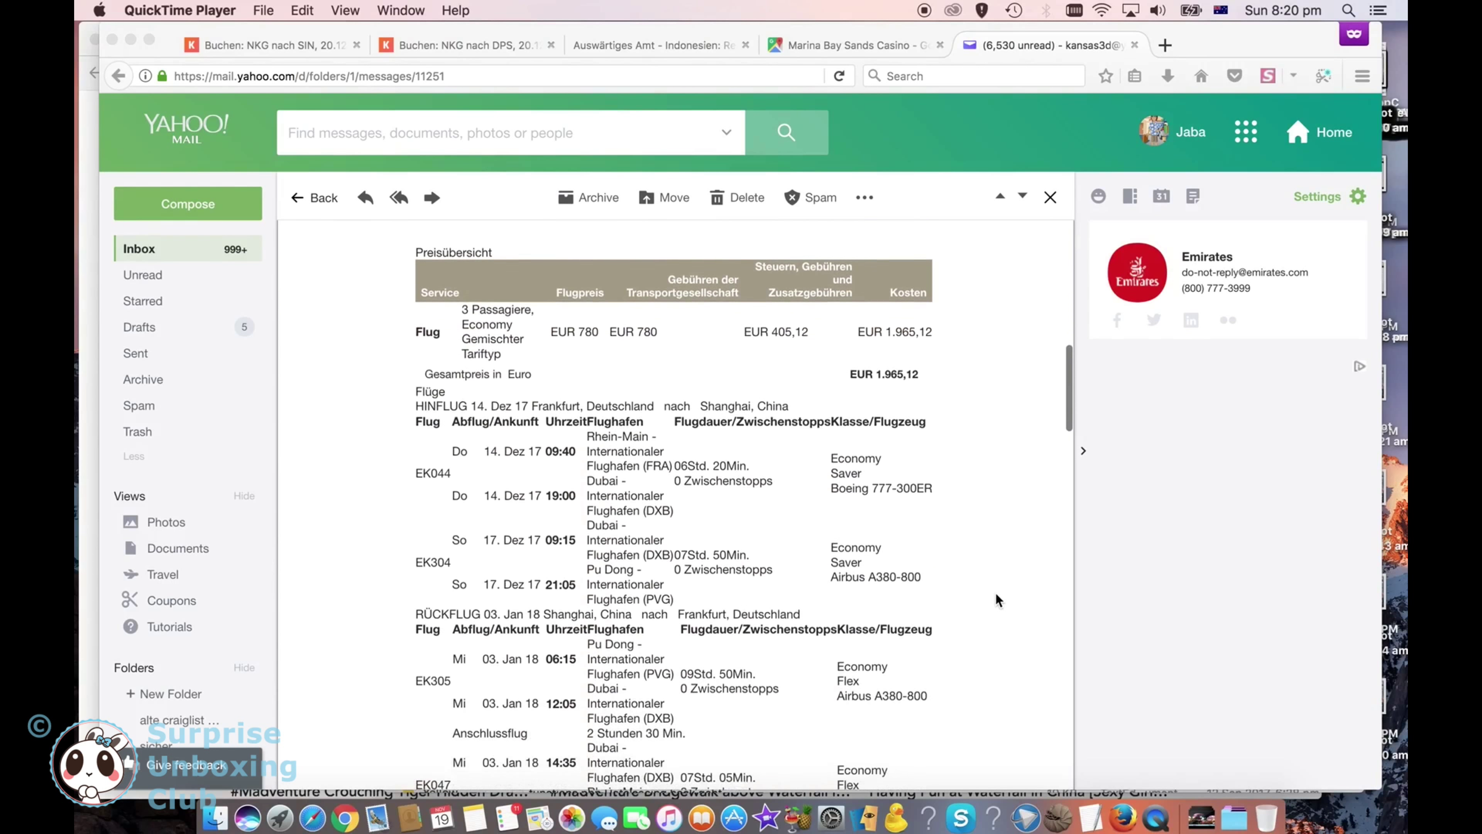
scroll(996, 598, "down", 3)
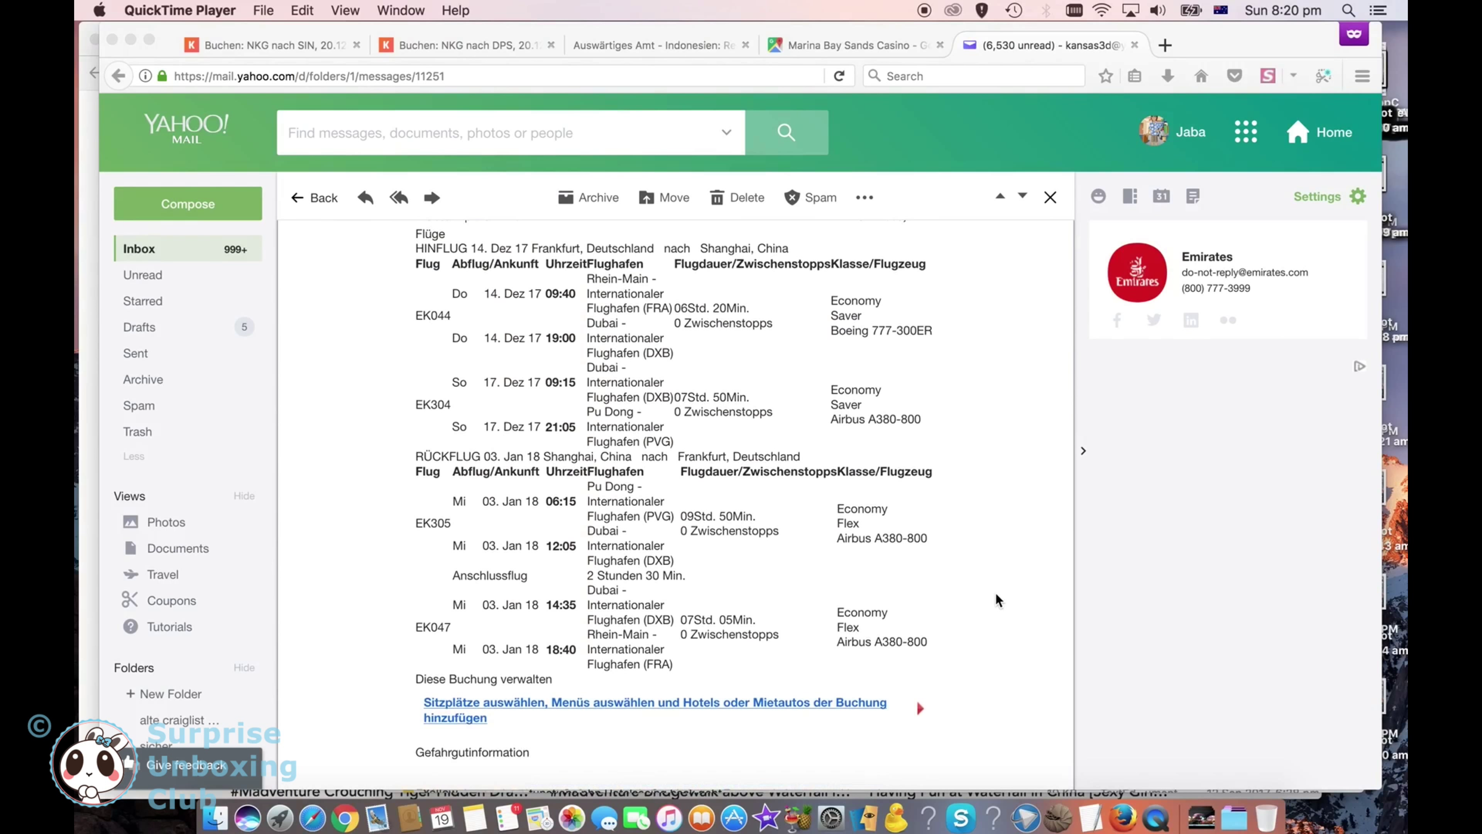
left_click(529, 707)
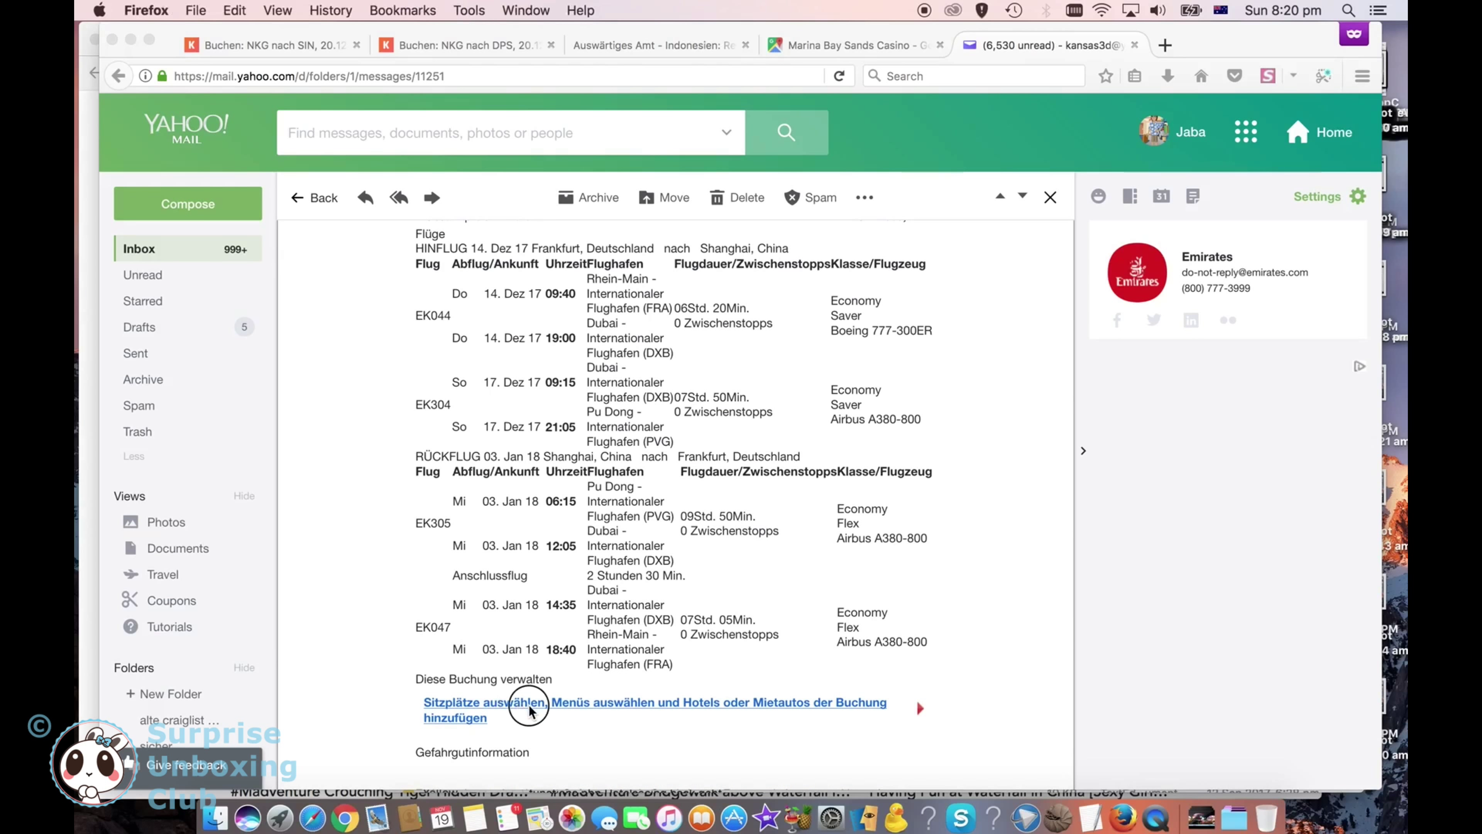
left_click(530, 708)
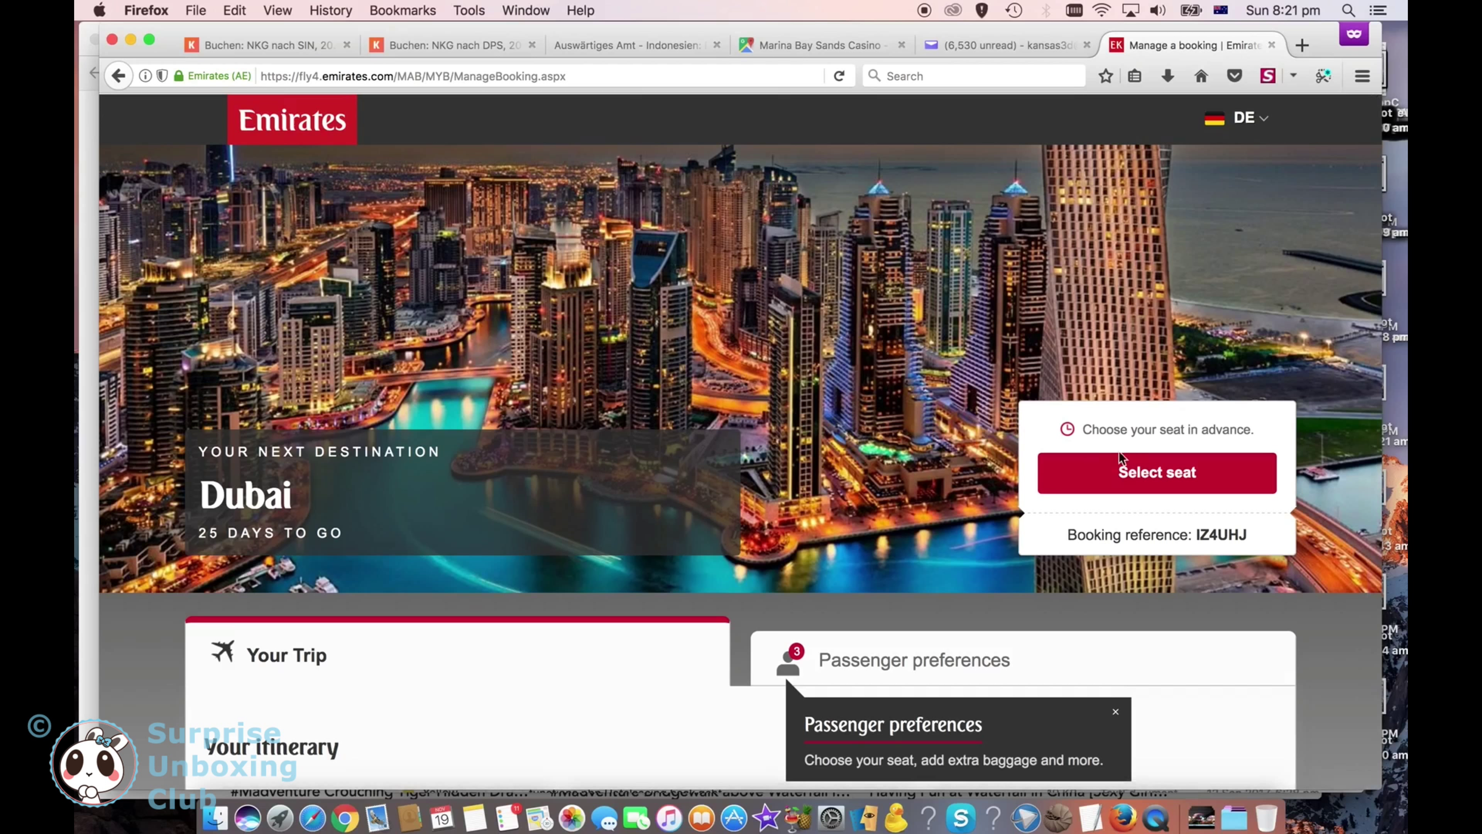
Step: Pick complimentary seat K53 on the A380-800 seat map for EK305 Shanghai–Dubai
left_click(1161, 474)
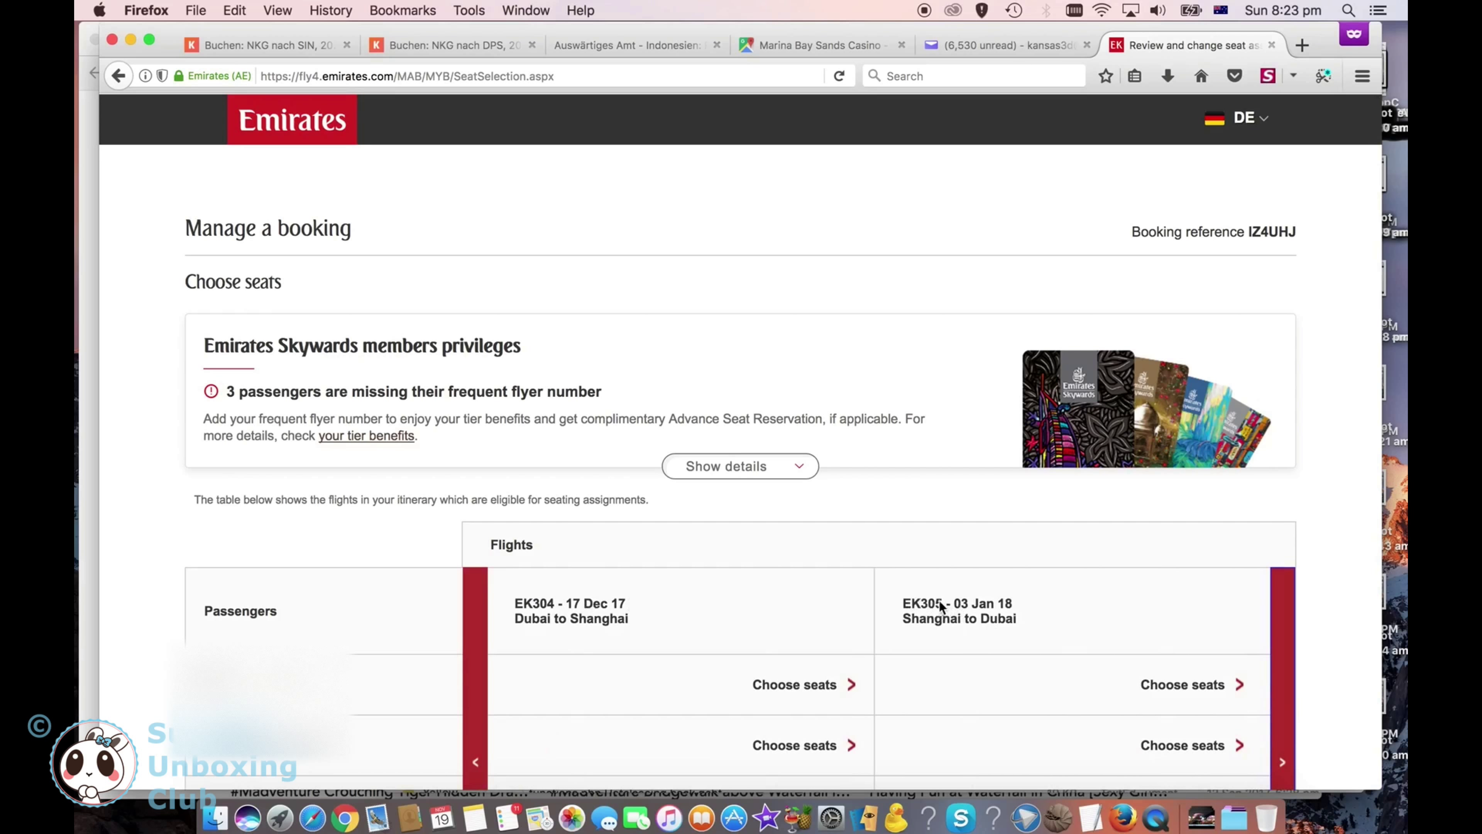
left_click(1182, 683)
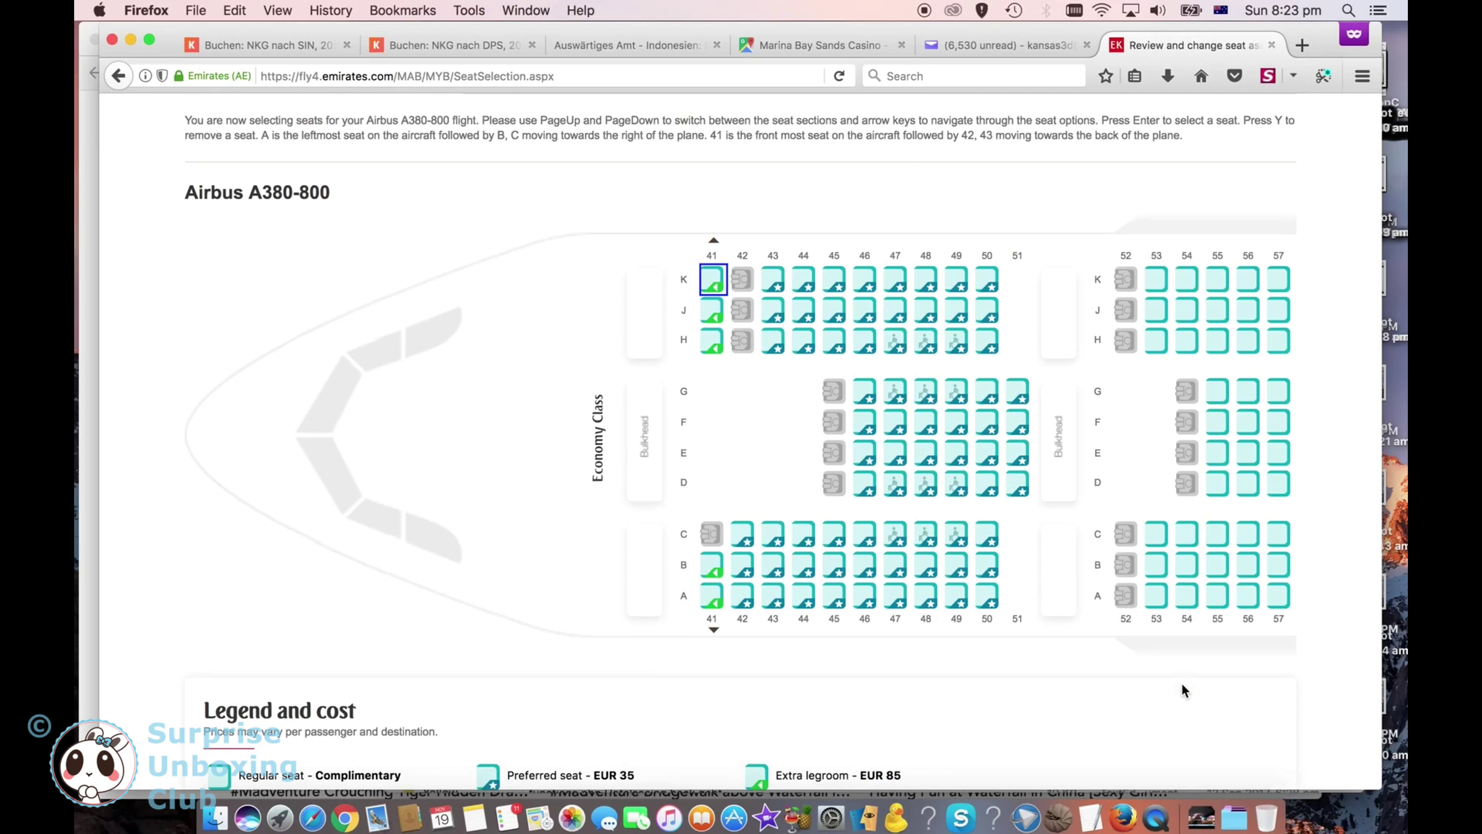
scroll(1166, 683, "down", 1)
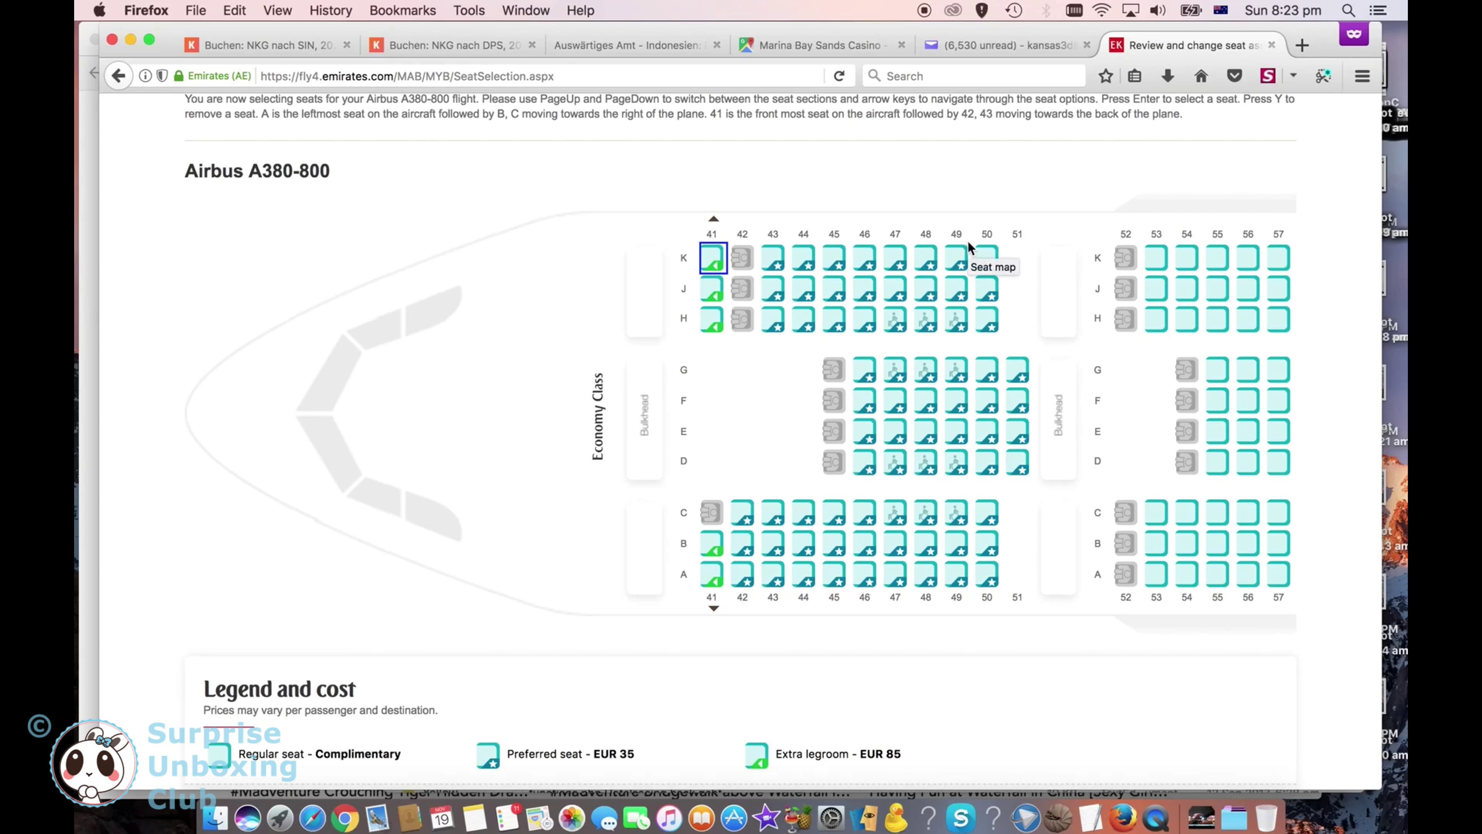
left_click(1155, 261)
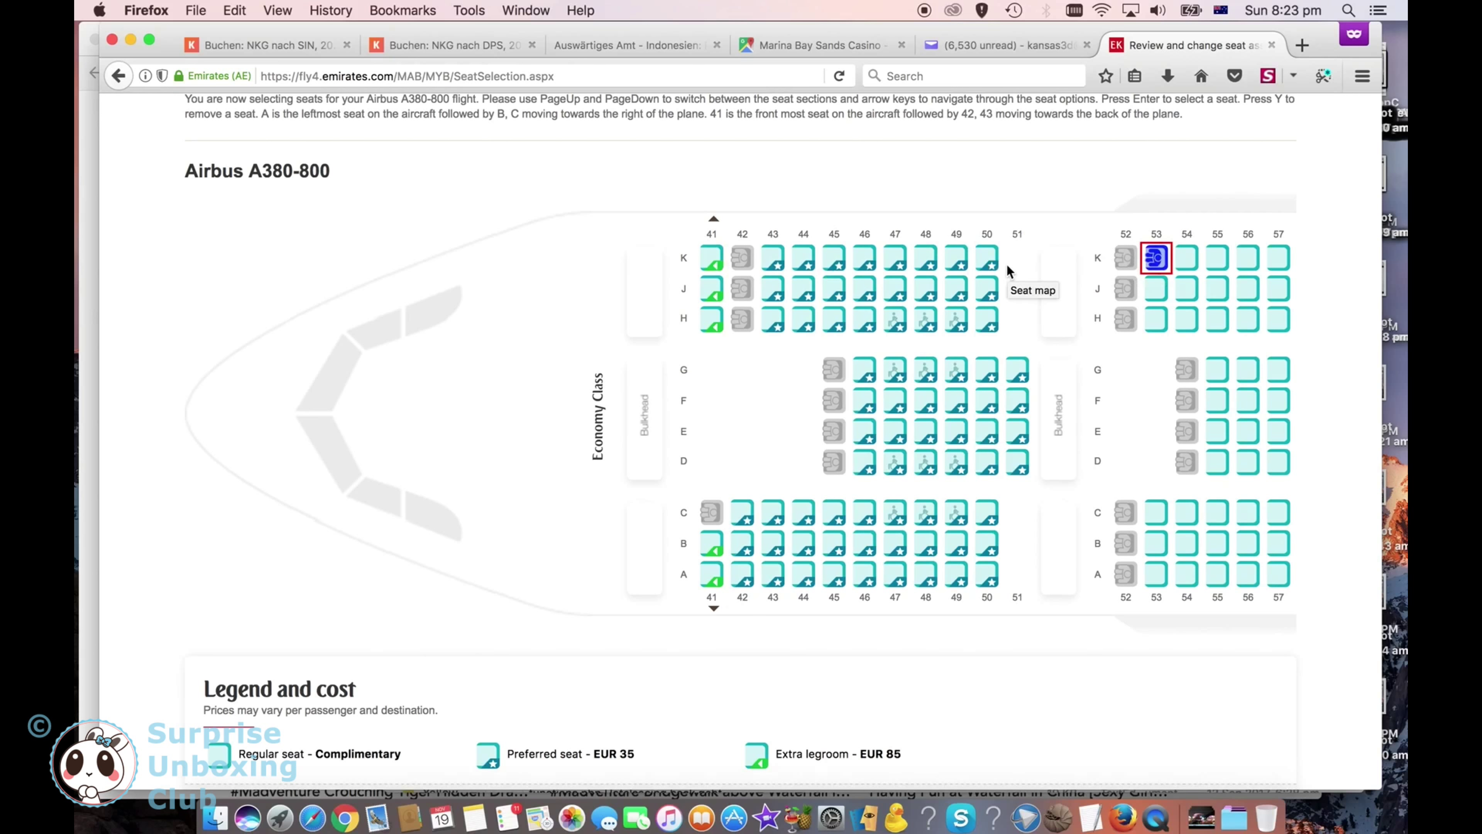
scroll(1007, 266, "down", 2)
scroll(1008, 270, "down", 5)
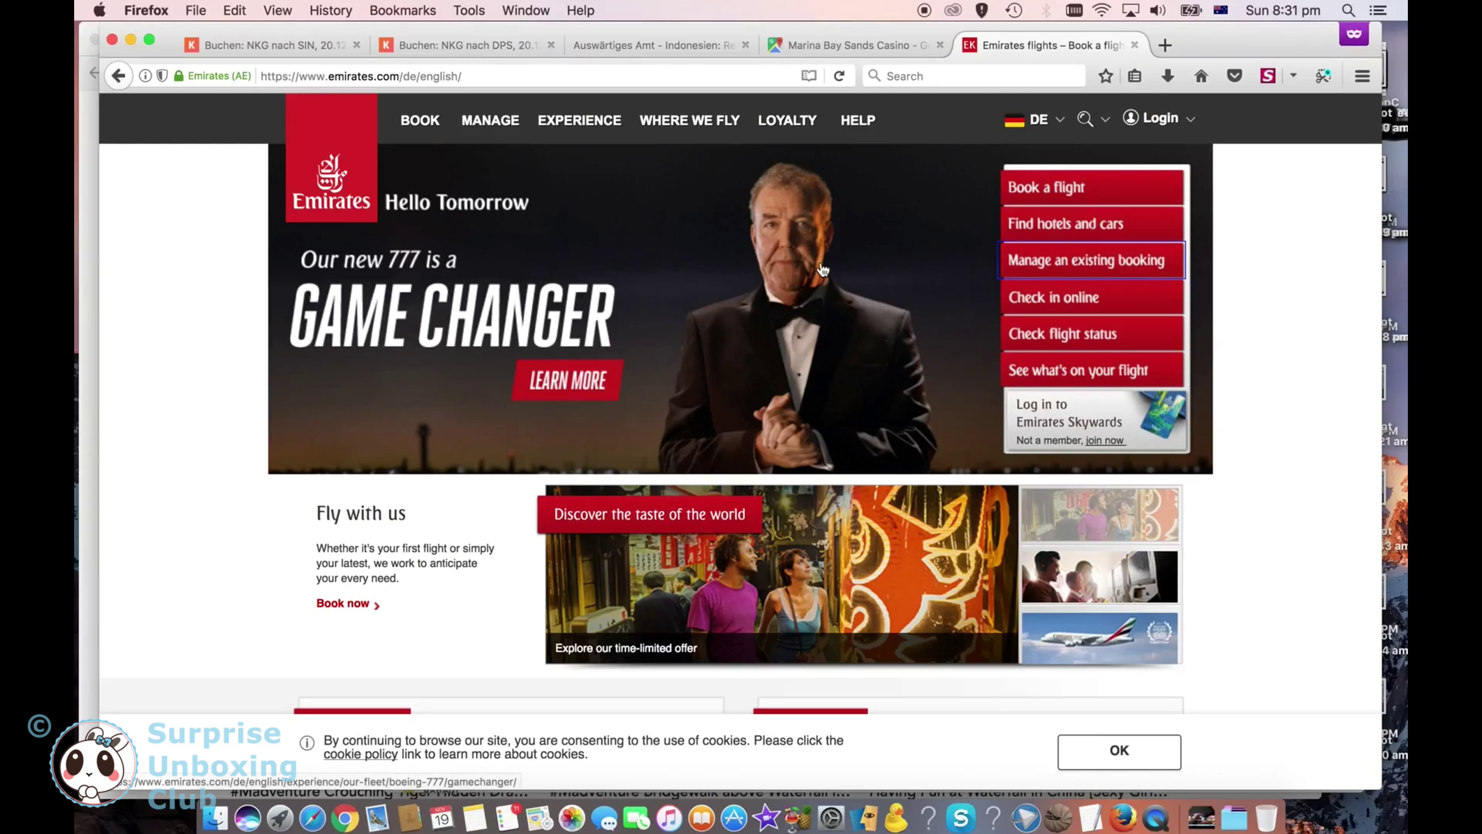
Step: Retrieve the Shanghai booking using the passenger's last name and the booking reference
left_click(1106, 260)
key("Tab")
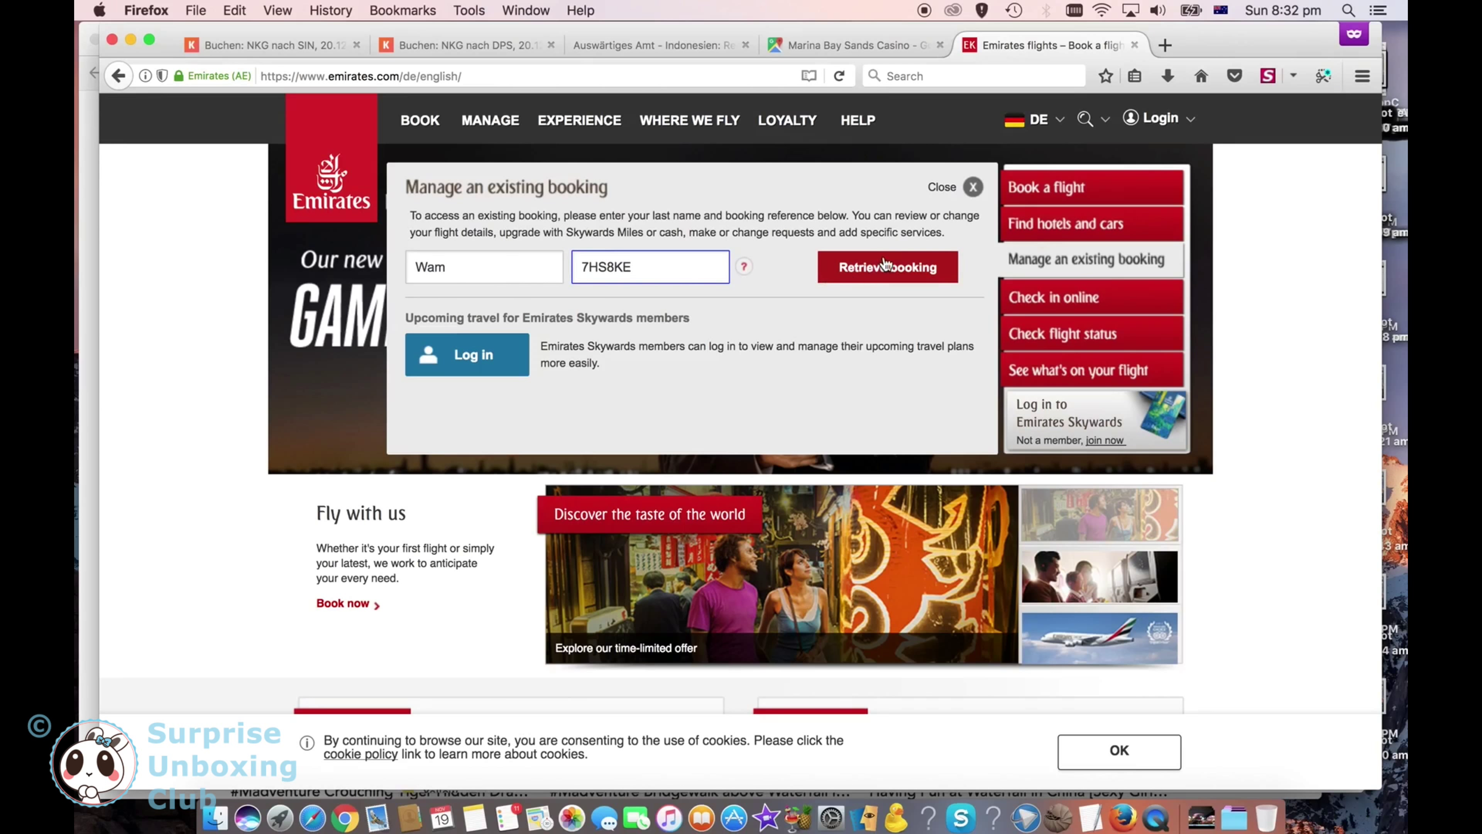
left_click(892, 270)
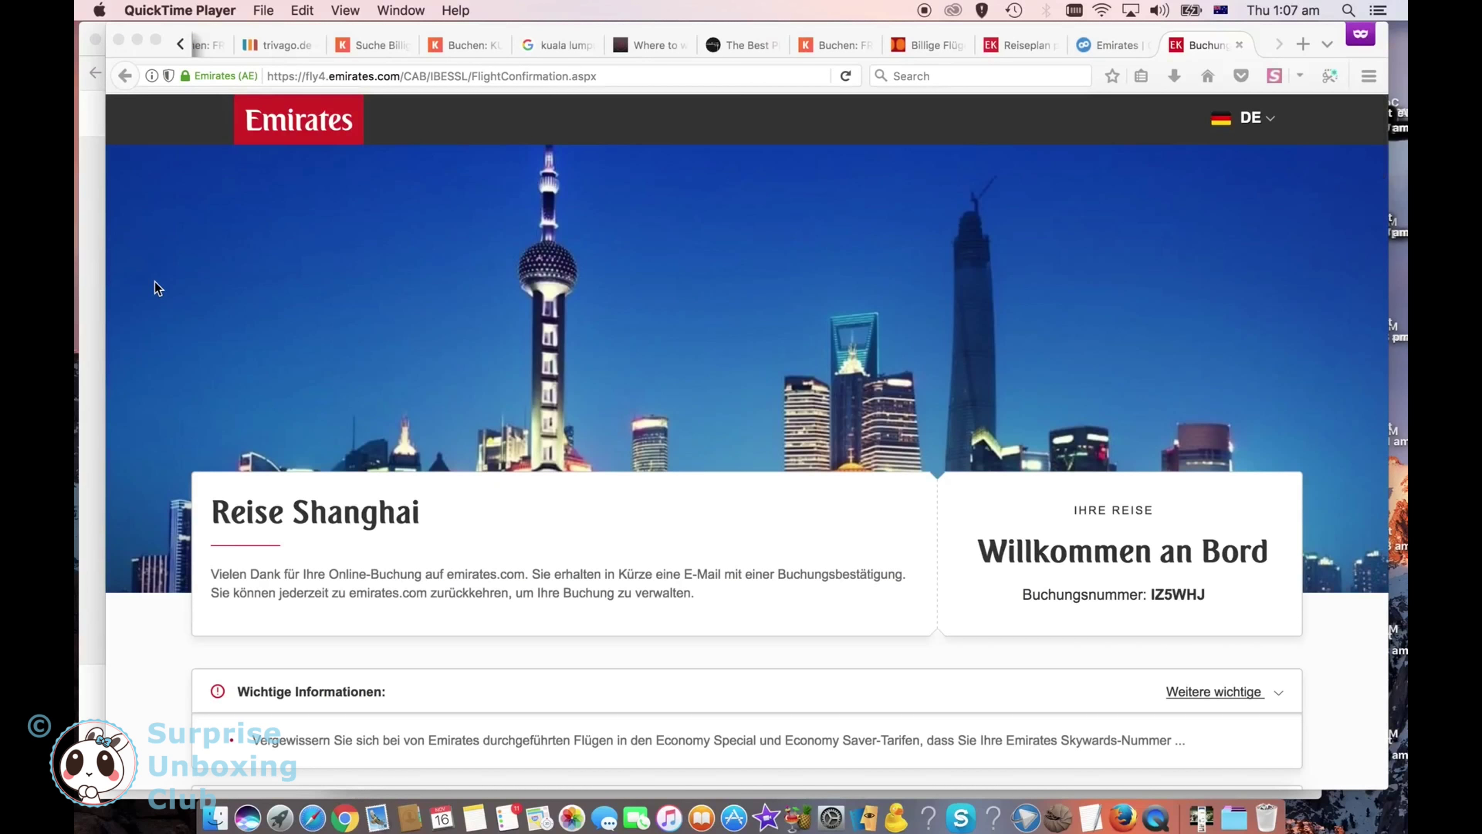
Step: Scroll through the booking confirmation past the flights, insurance and hotel offers
scroll(154, 282, "down", 5)
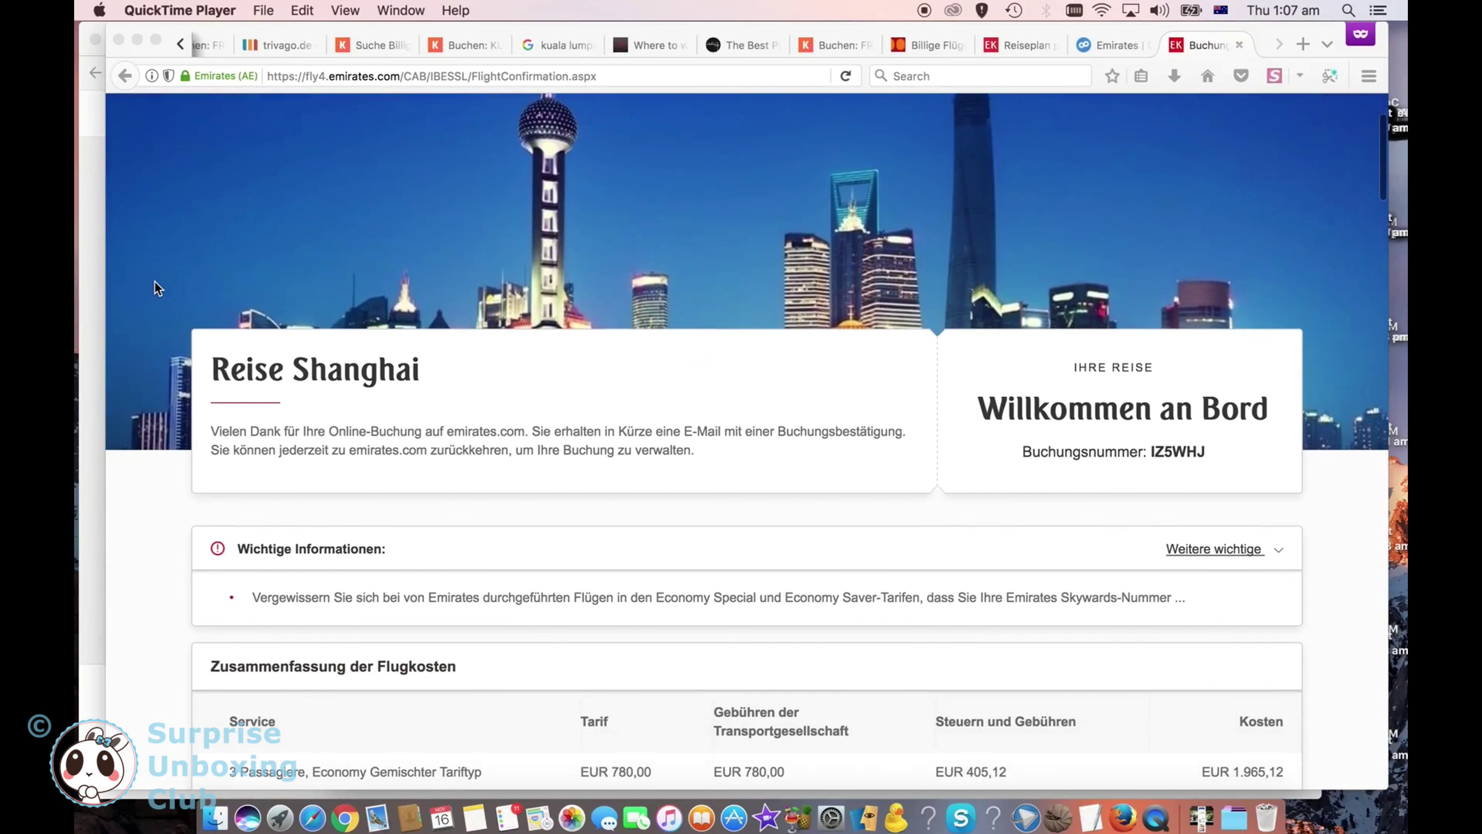
scroll(154, 282, "down", 5)
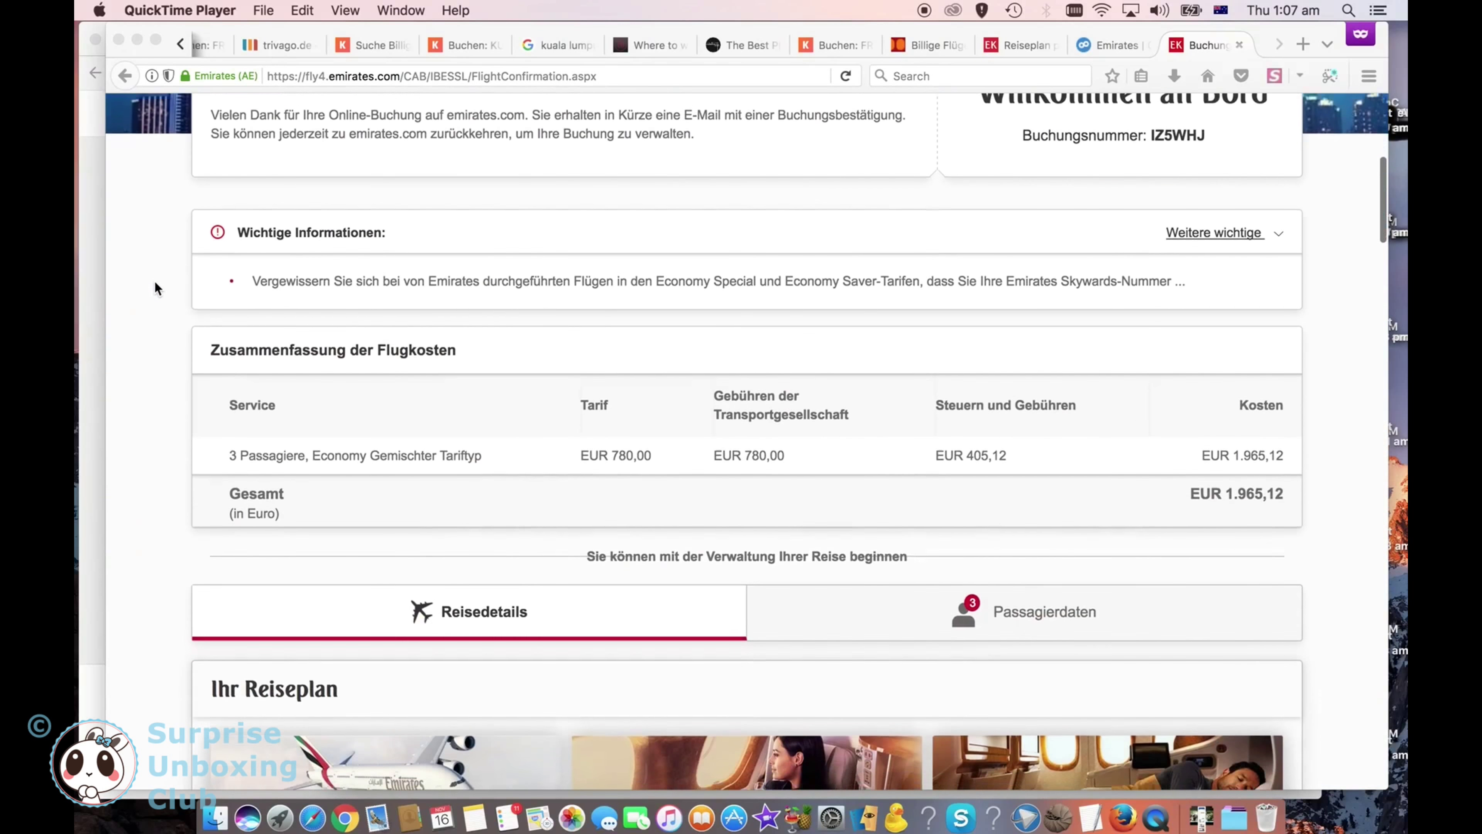
scroll(154, 281, "down", 5)
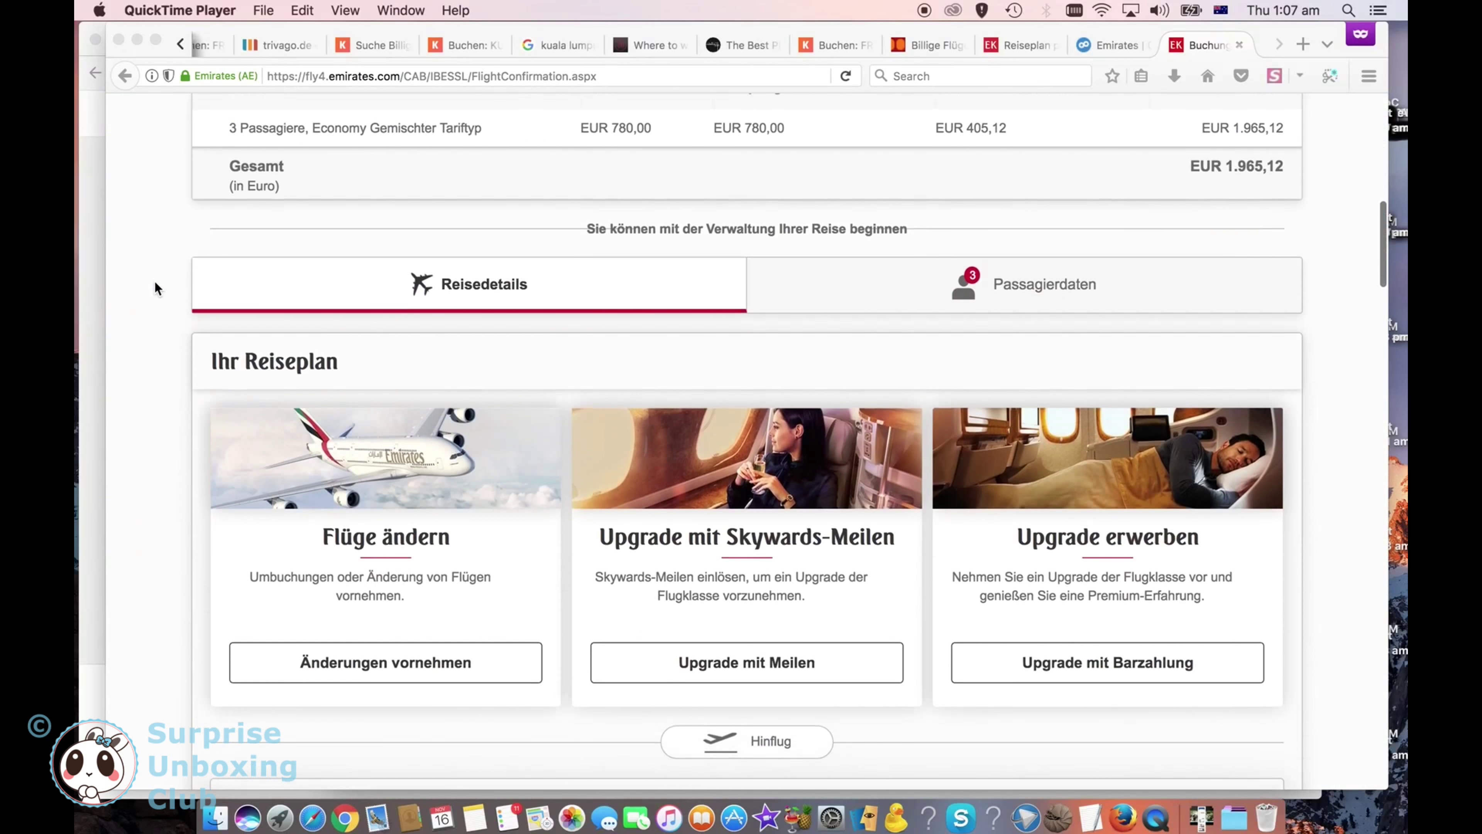
scroll(154, 281, "down", 6)
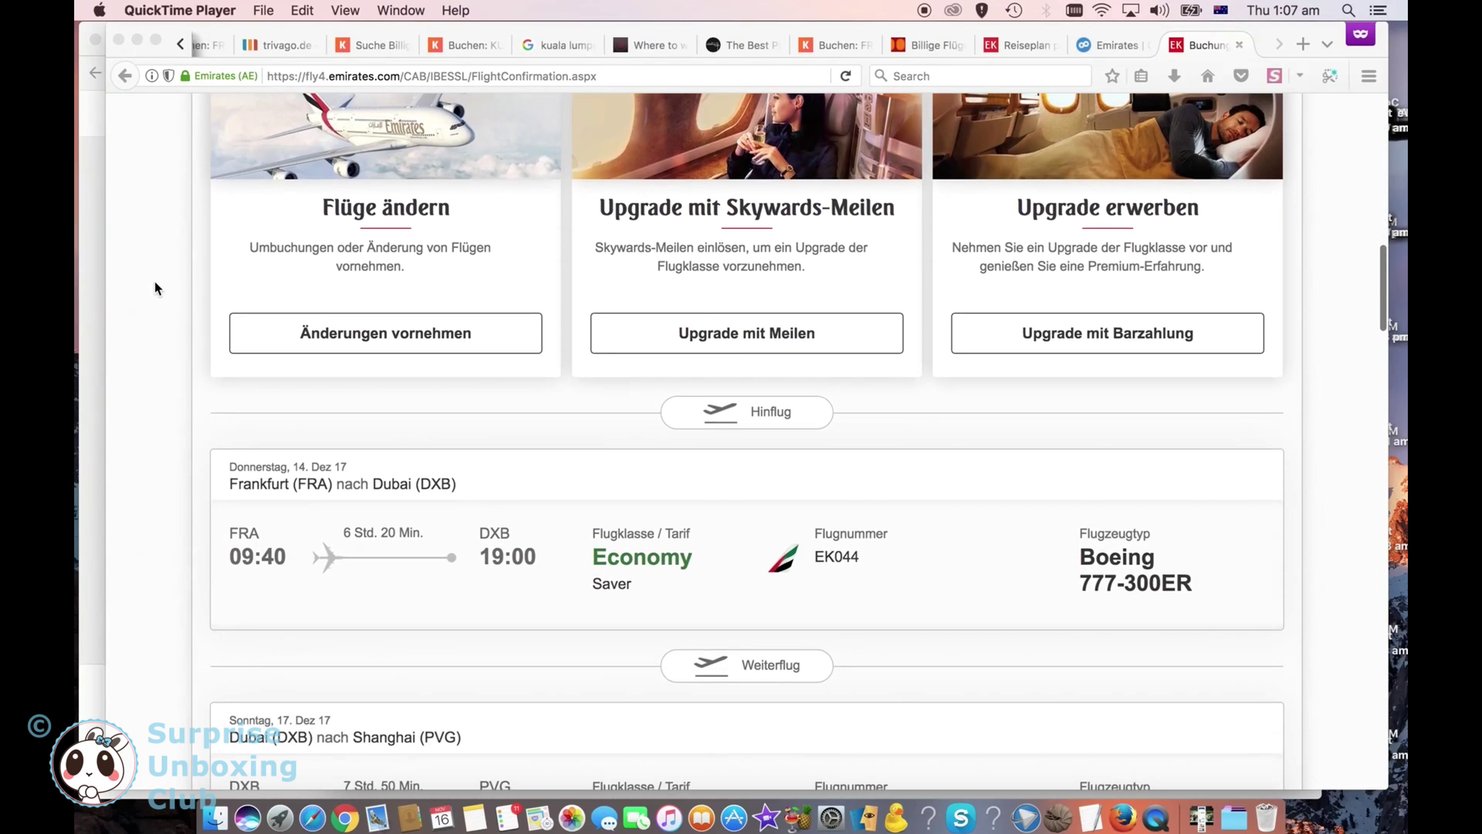
scroll(154, 282, "down", 4)
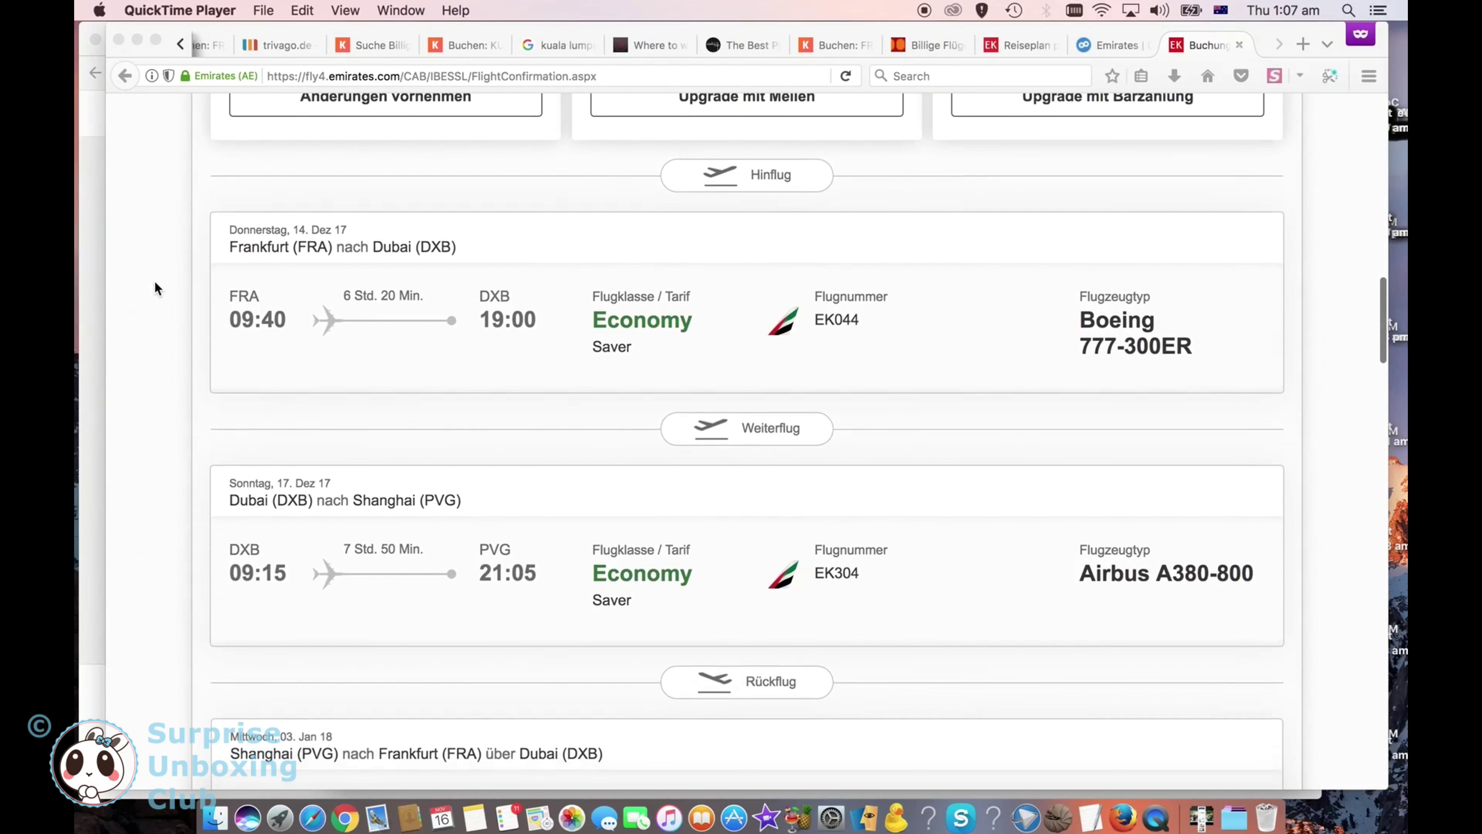
scroll(154, 281, "down", 5)
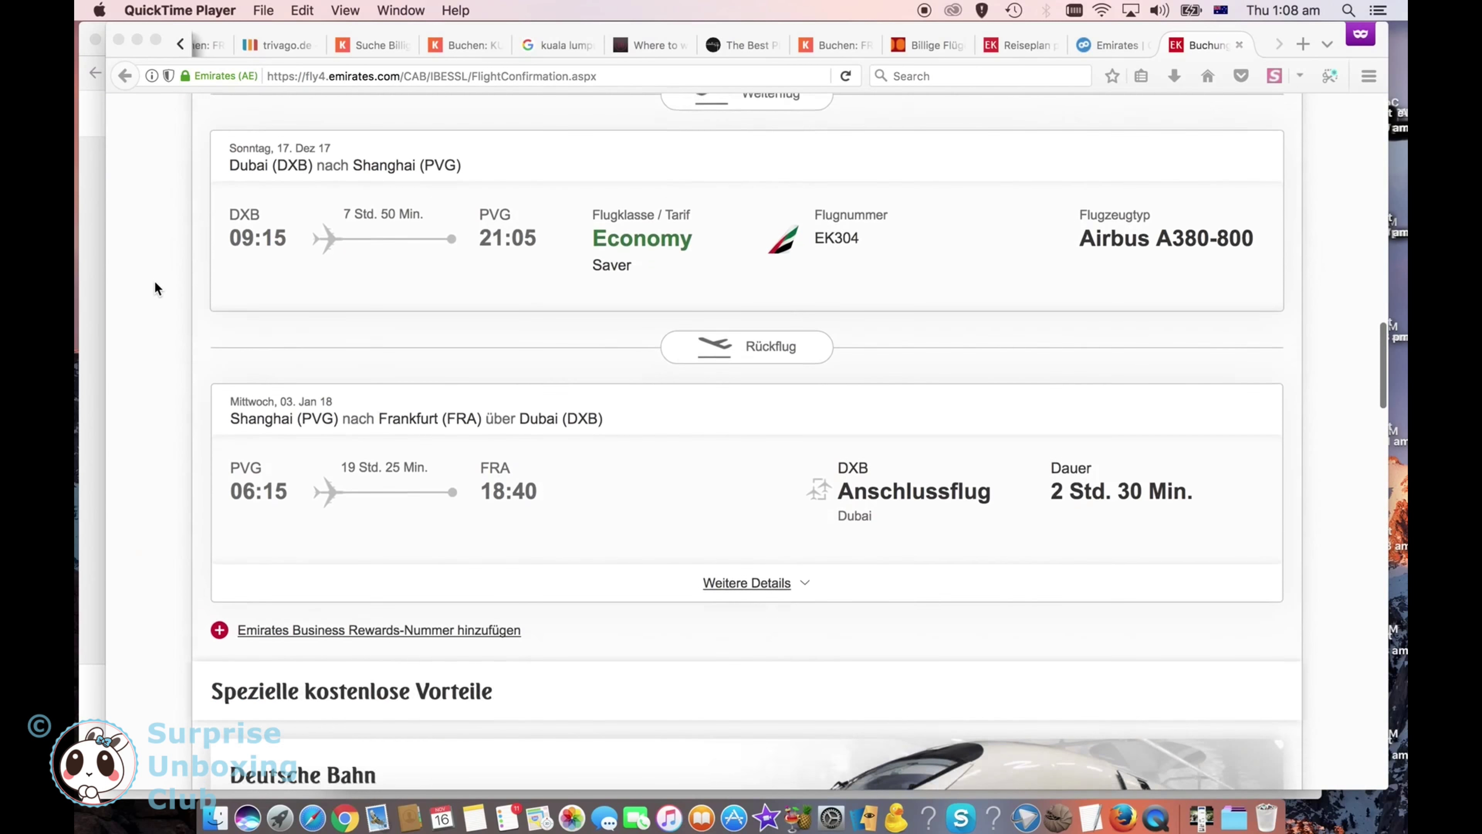
scroll(155, 283, "down", 7)
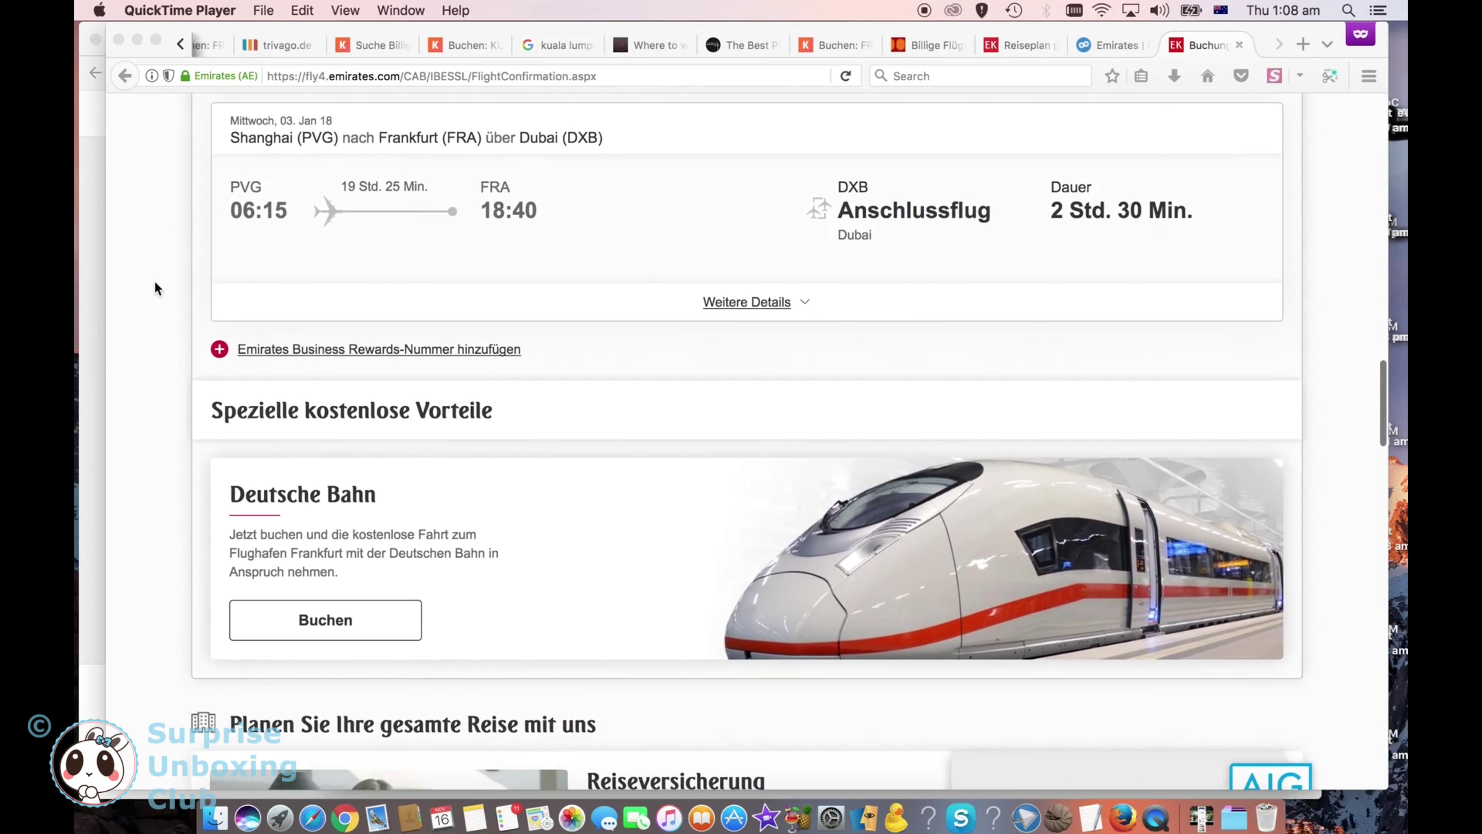
scroll(155, 283, "down", 8)
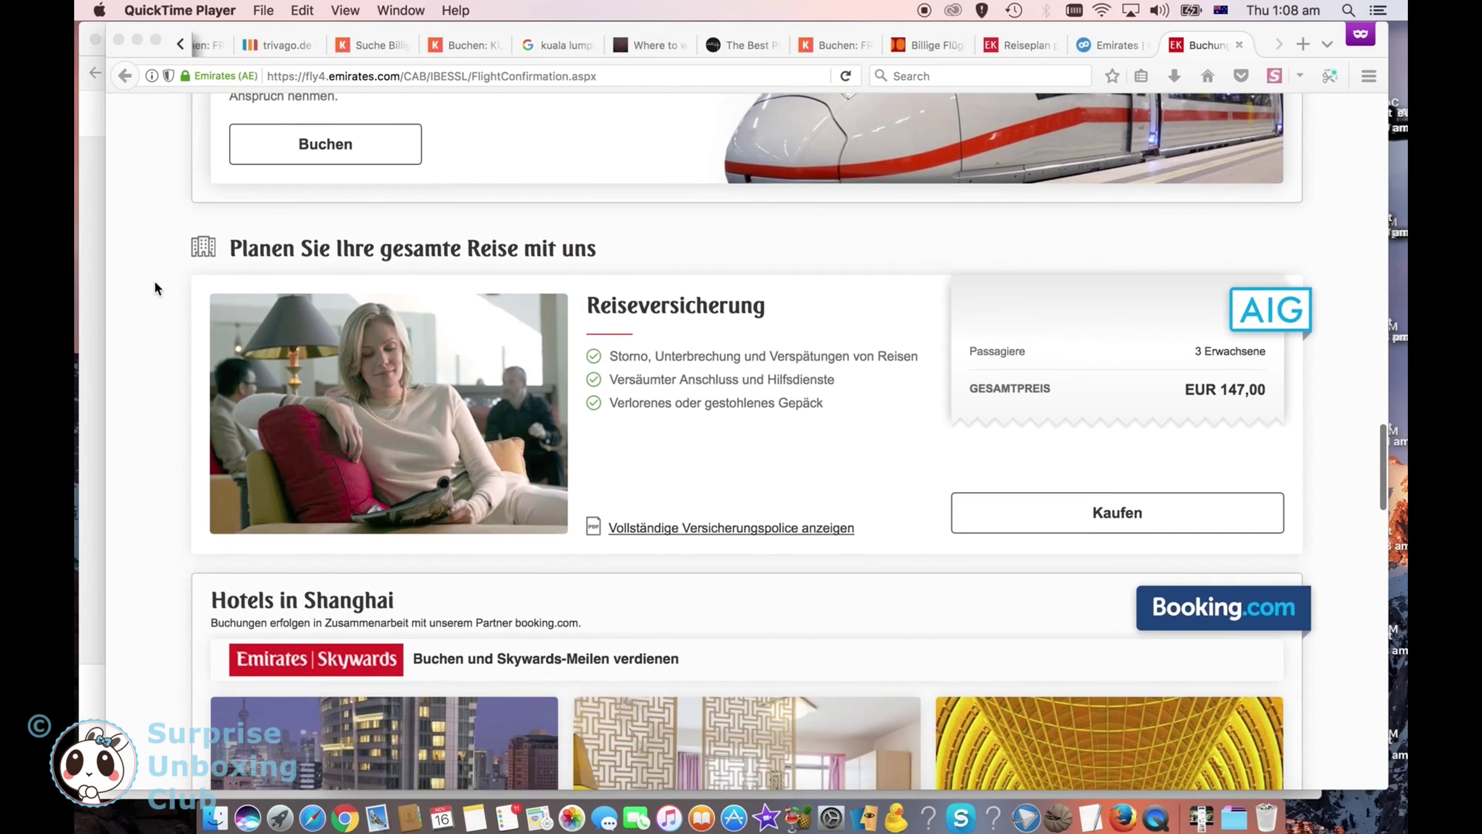
scroll(155, 283, "down", 5)
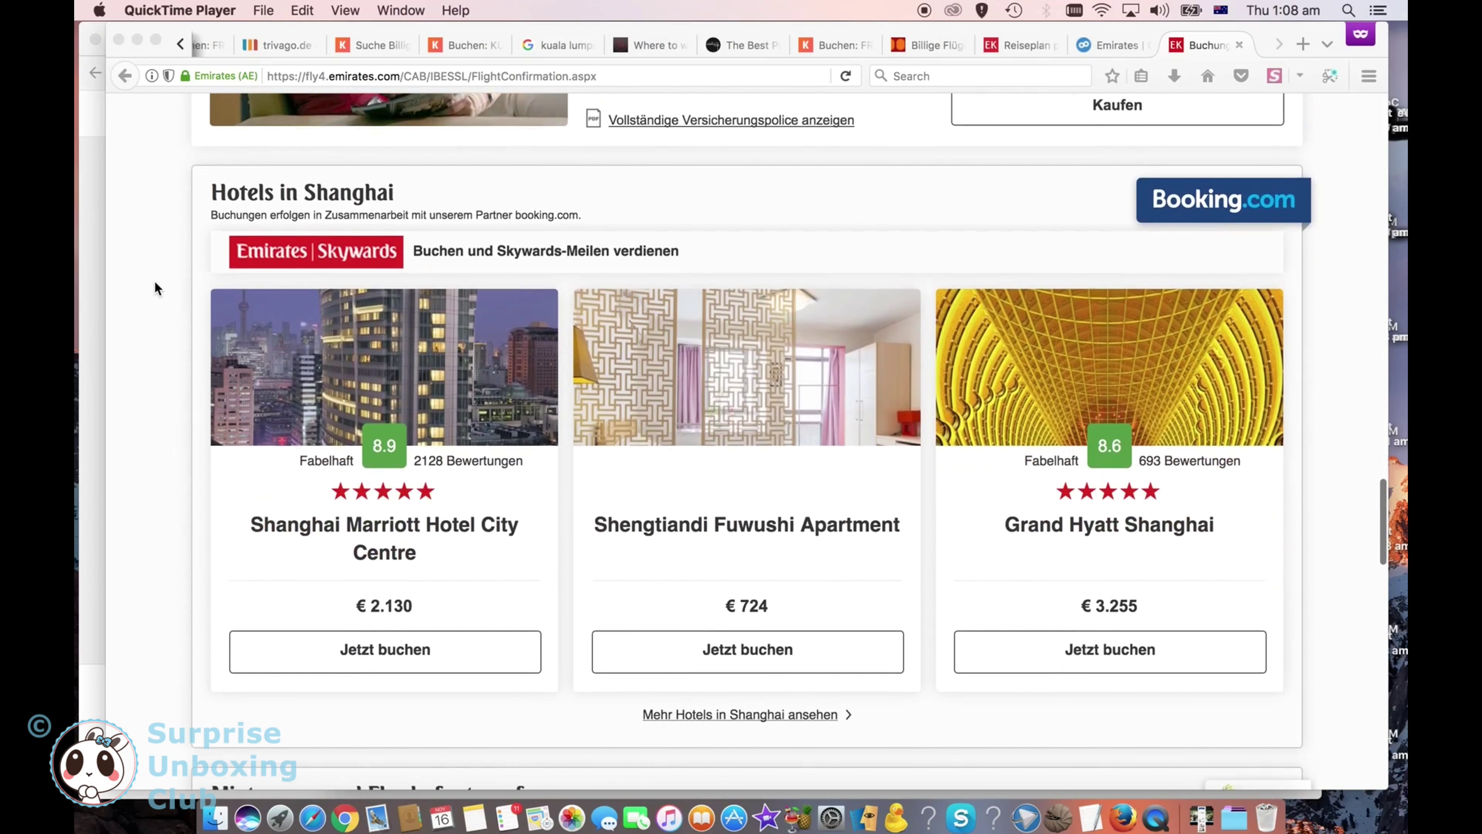
scroll(155, 283, "down", 8)
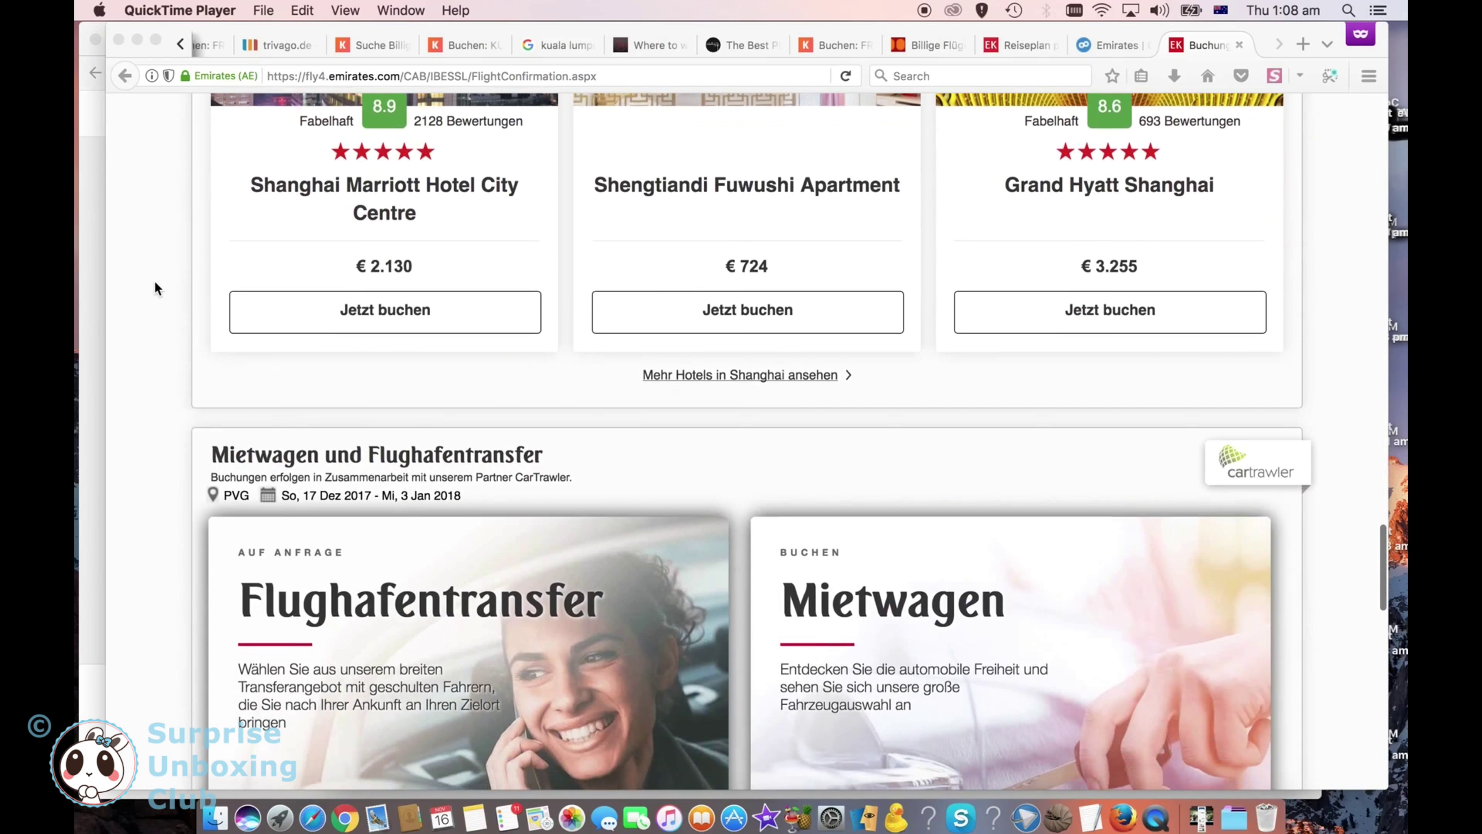
scroll(155, 283, "down", 9)
Step: Scroll back up to the free Deutsche Bahn rail offer
scroll(155, 285, "up", 20)
scroll(154, 281, "up", 10)
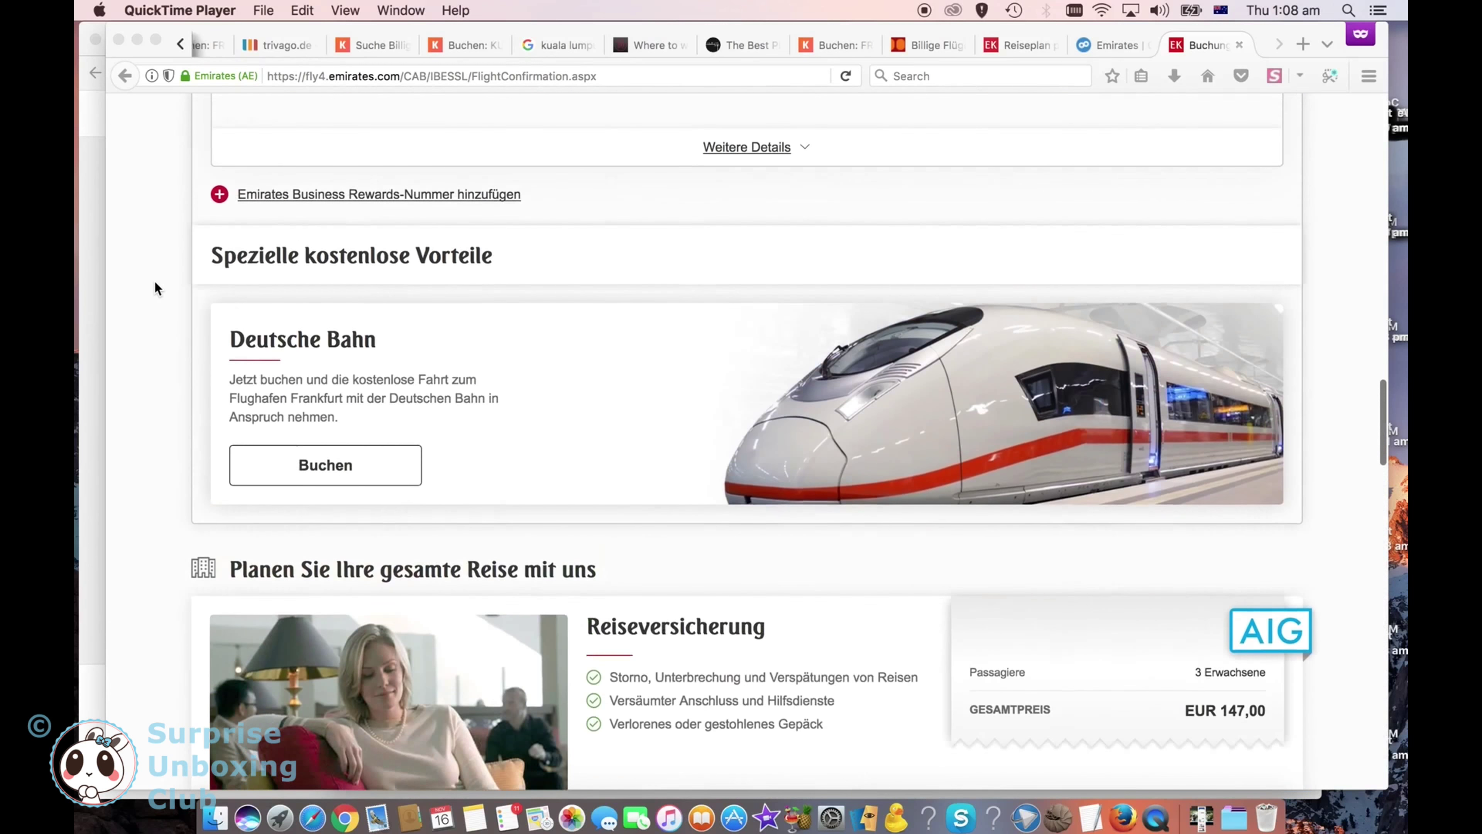
left_click(458, 561)
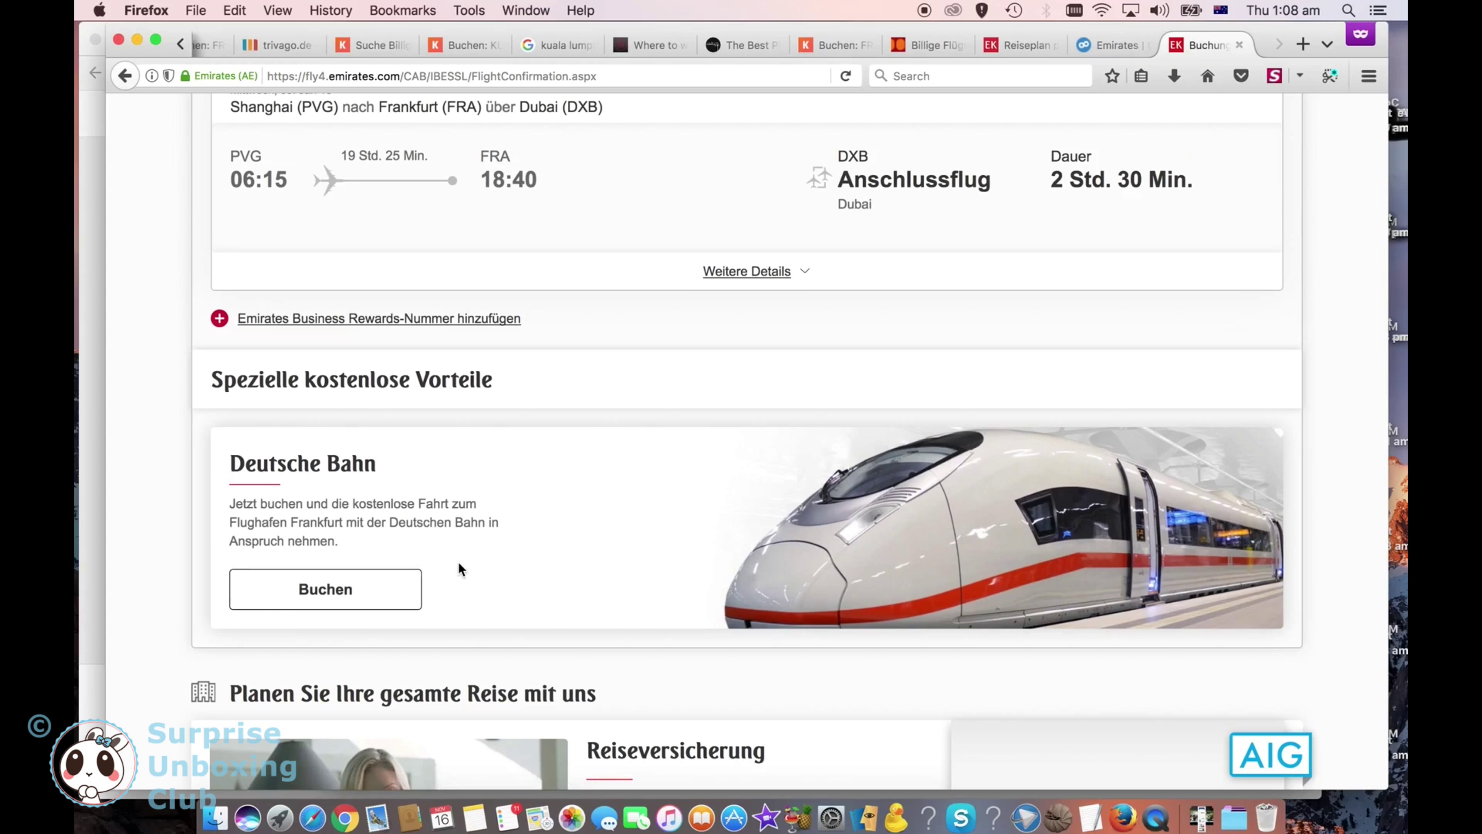
Step: Start the free Deutsche Bahn ticket and set Karlsruhe Hbf as the outbound departure station
left_click(342, 586)
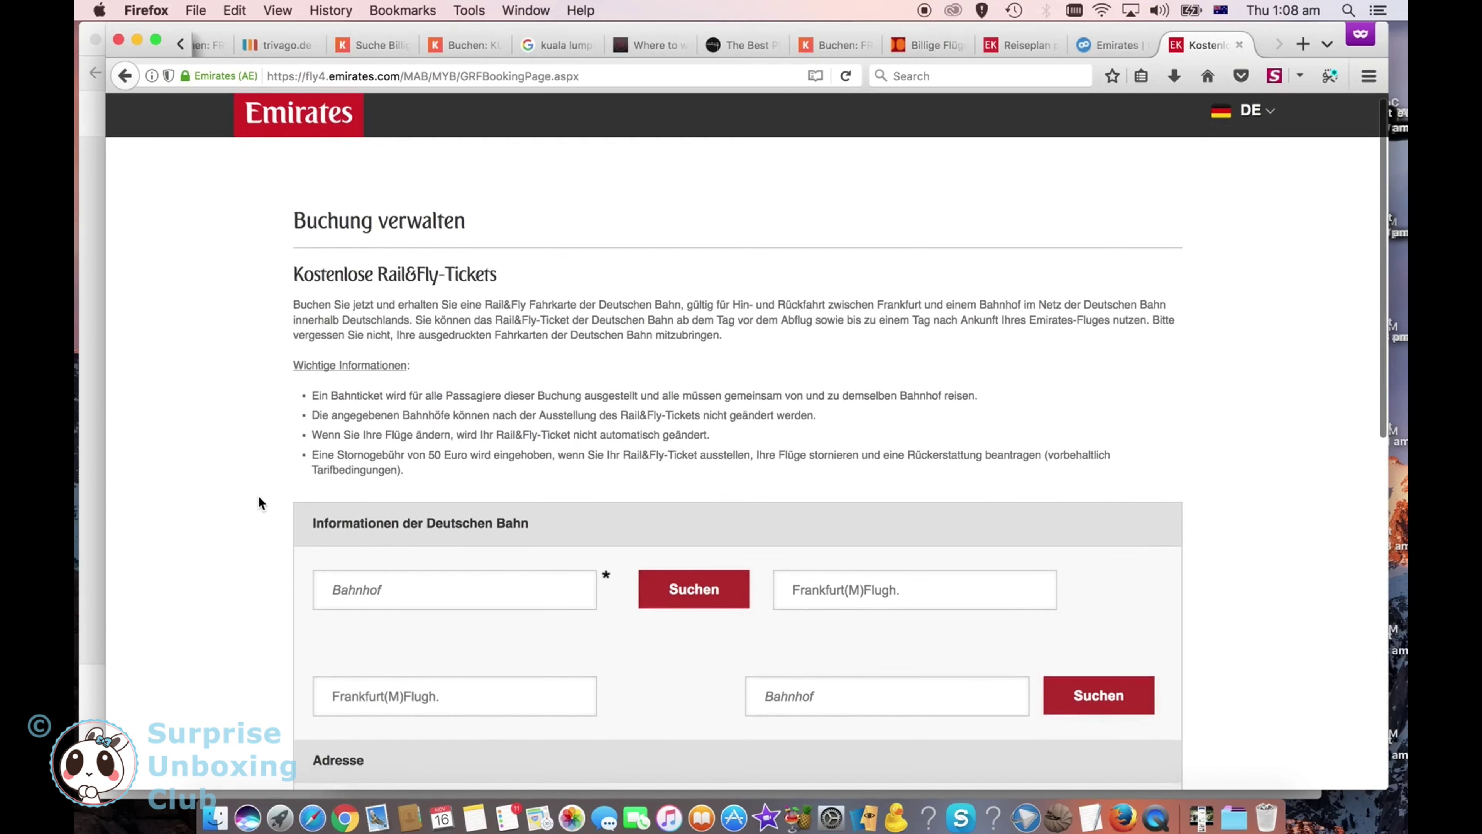
scroll(257, 497, "down", 1)
scroll(258, 498, "down", 5)
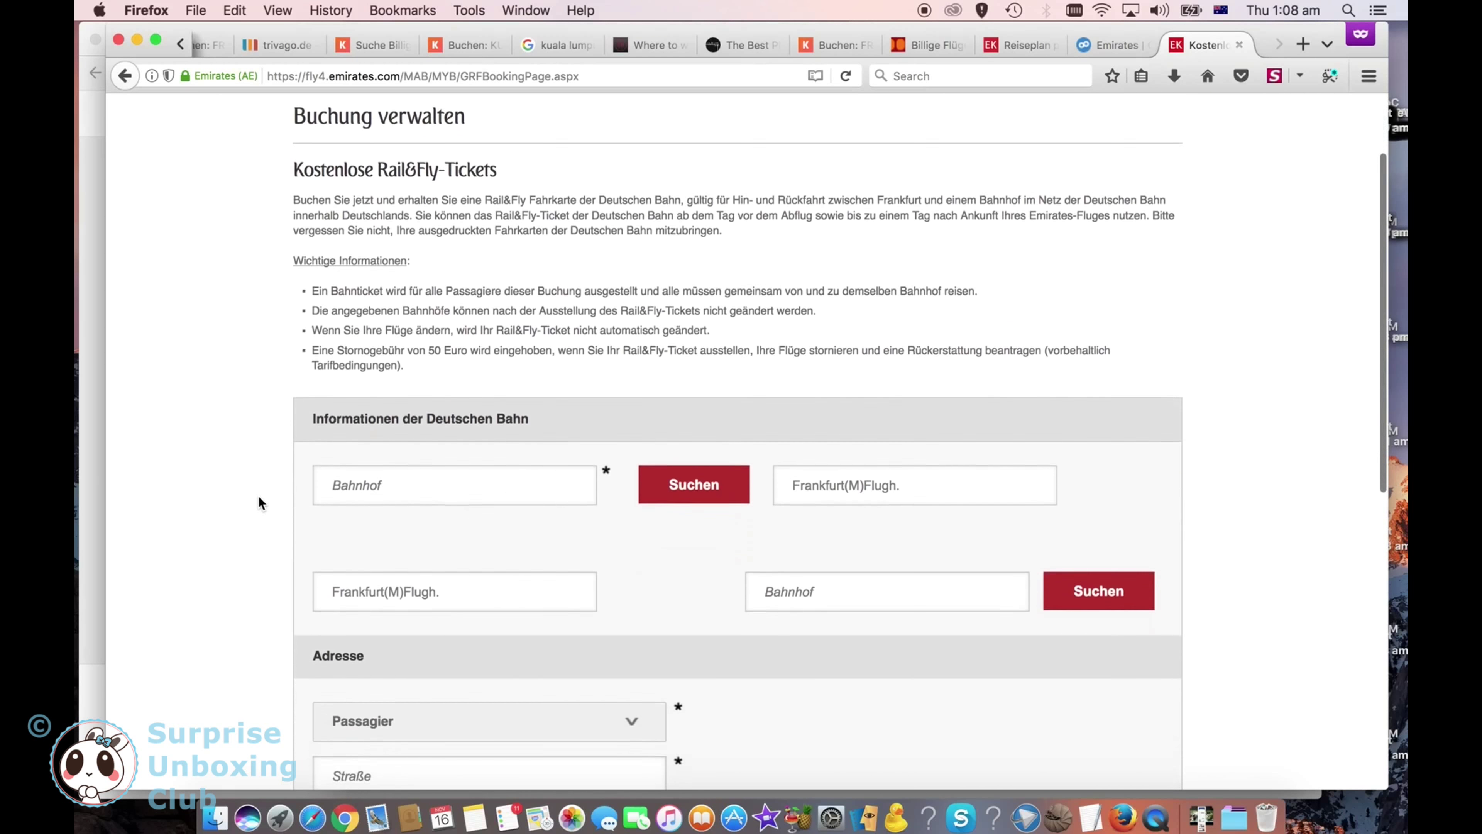
scroll(259, 503, "down", 5)
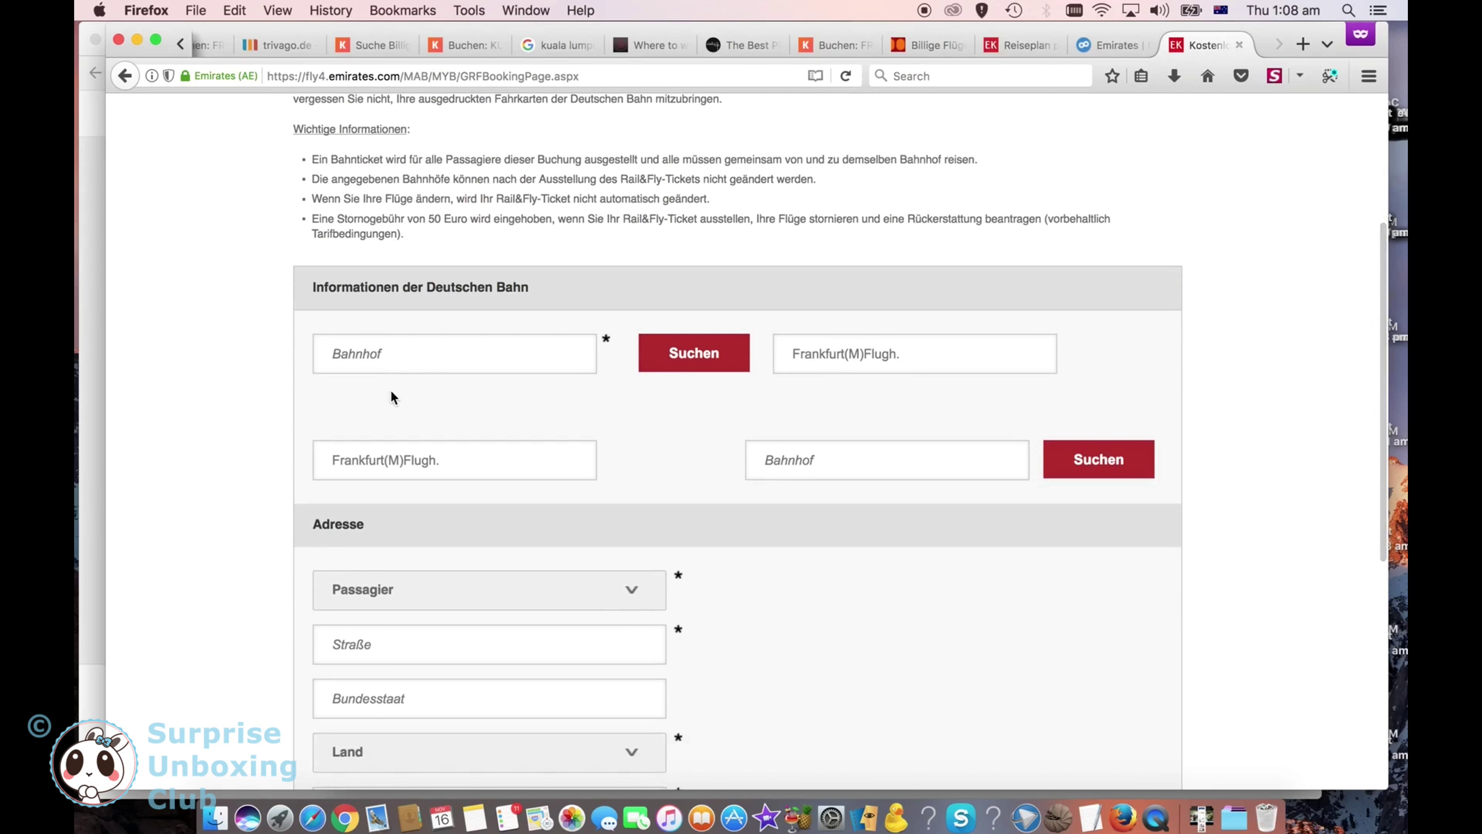
left_click(448, 362)
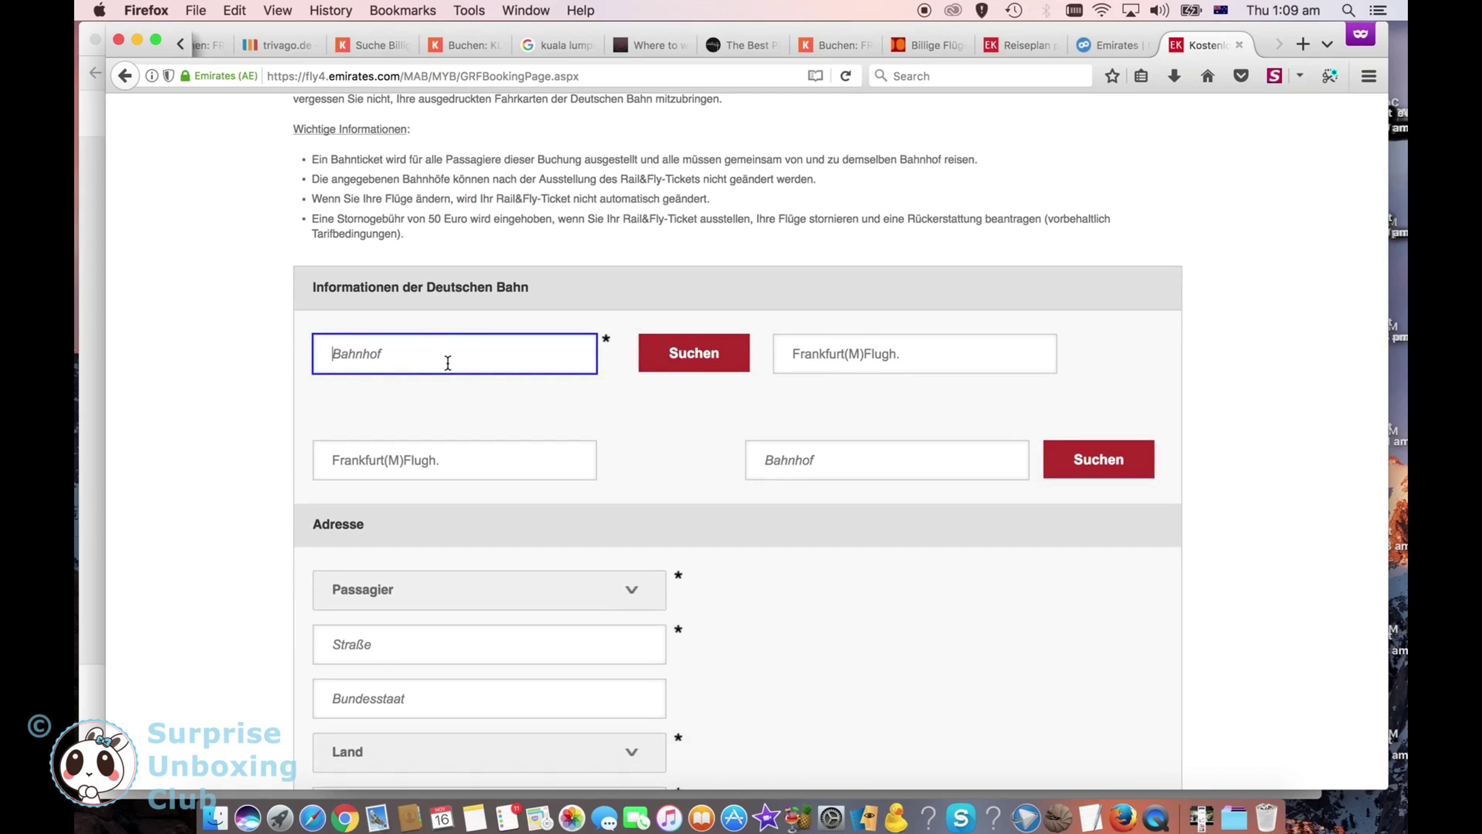
type("Karlsruhe")
left_click(823, 354)
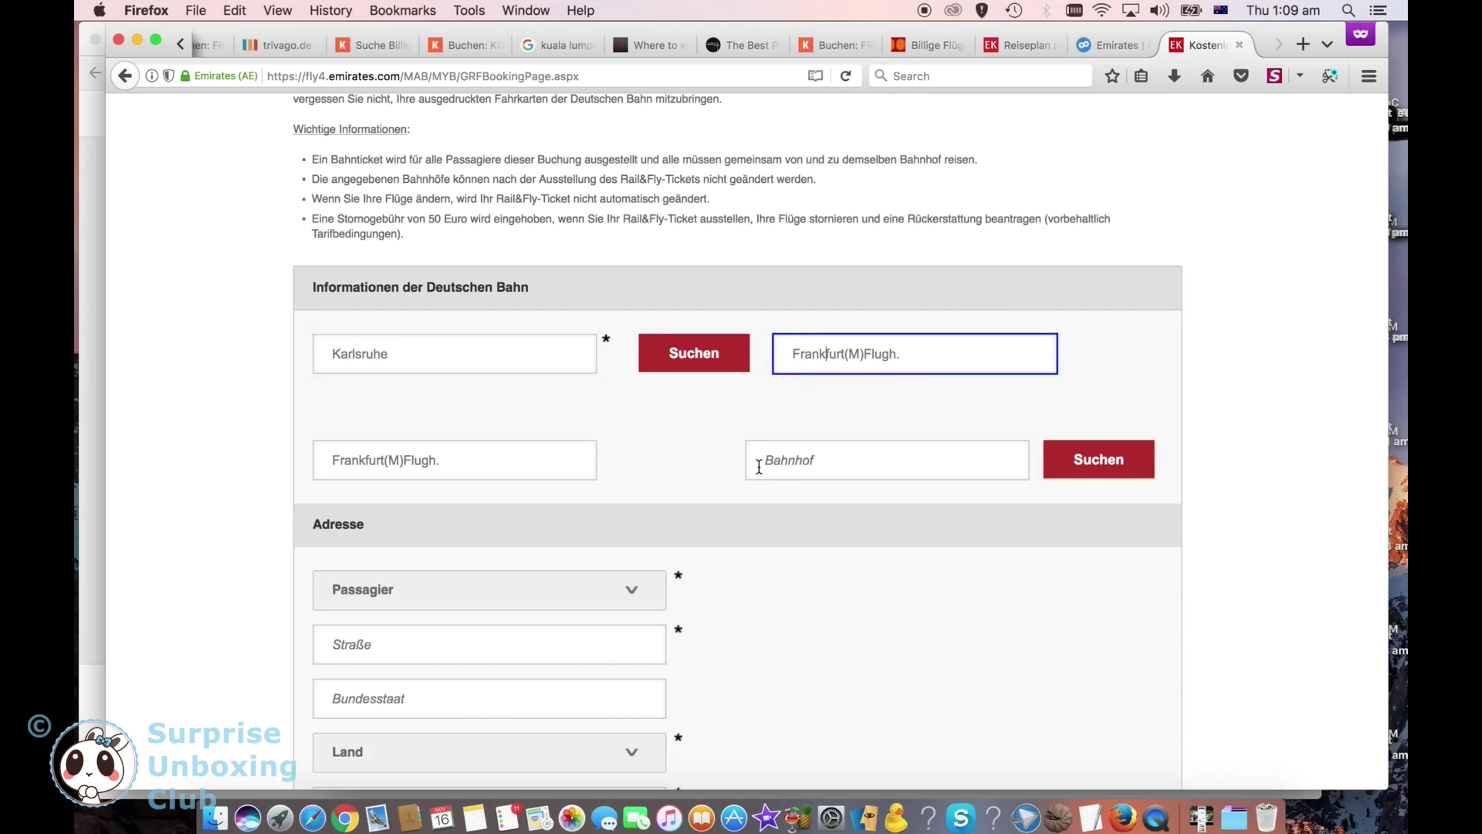
left_click(853, 470)
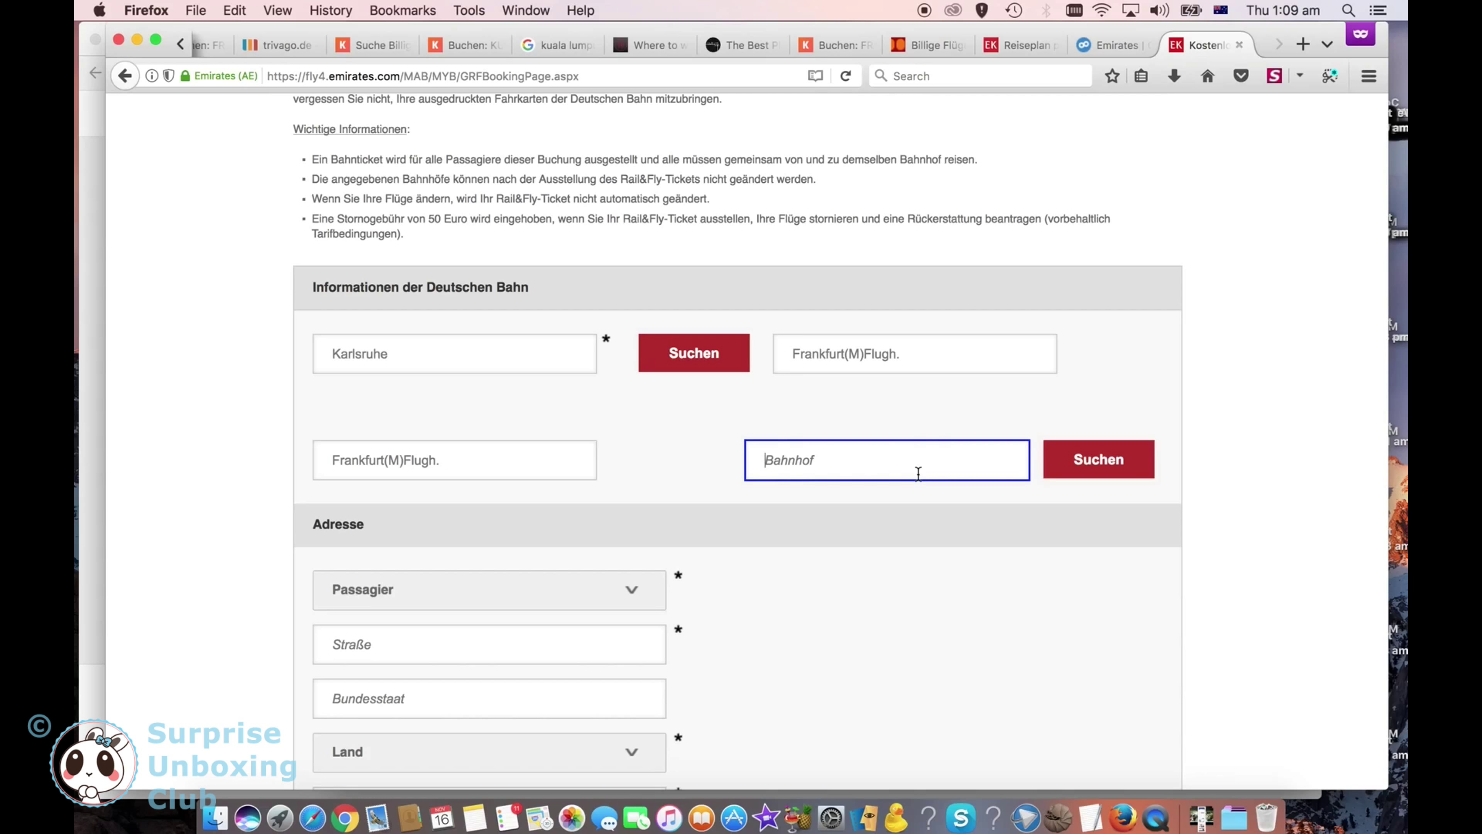
left_click(726, 367)
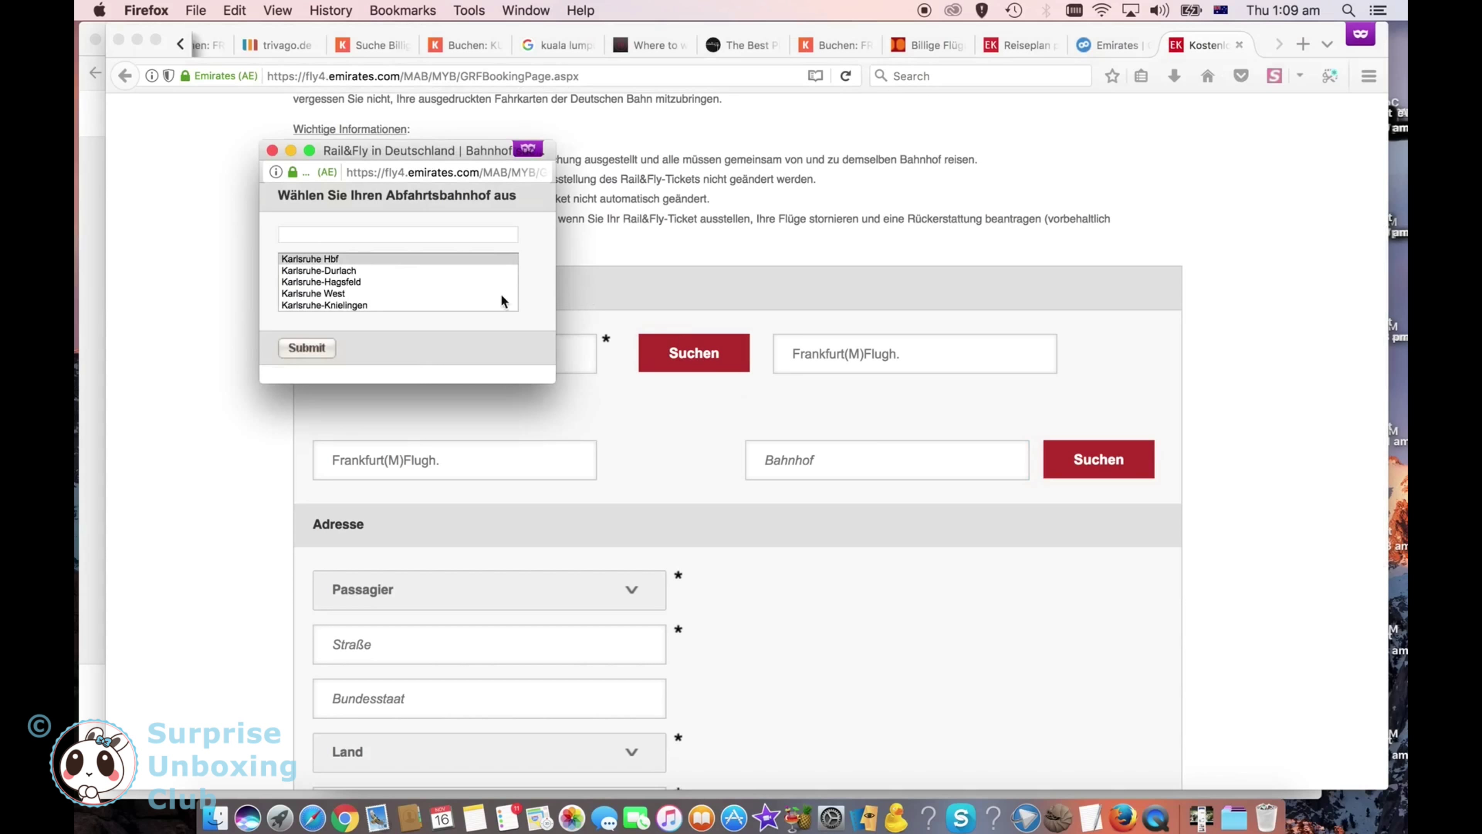
left_click(308, 349)
left_click(327, 348)
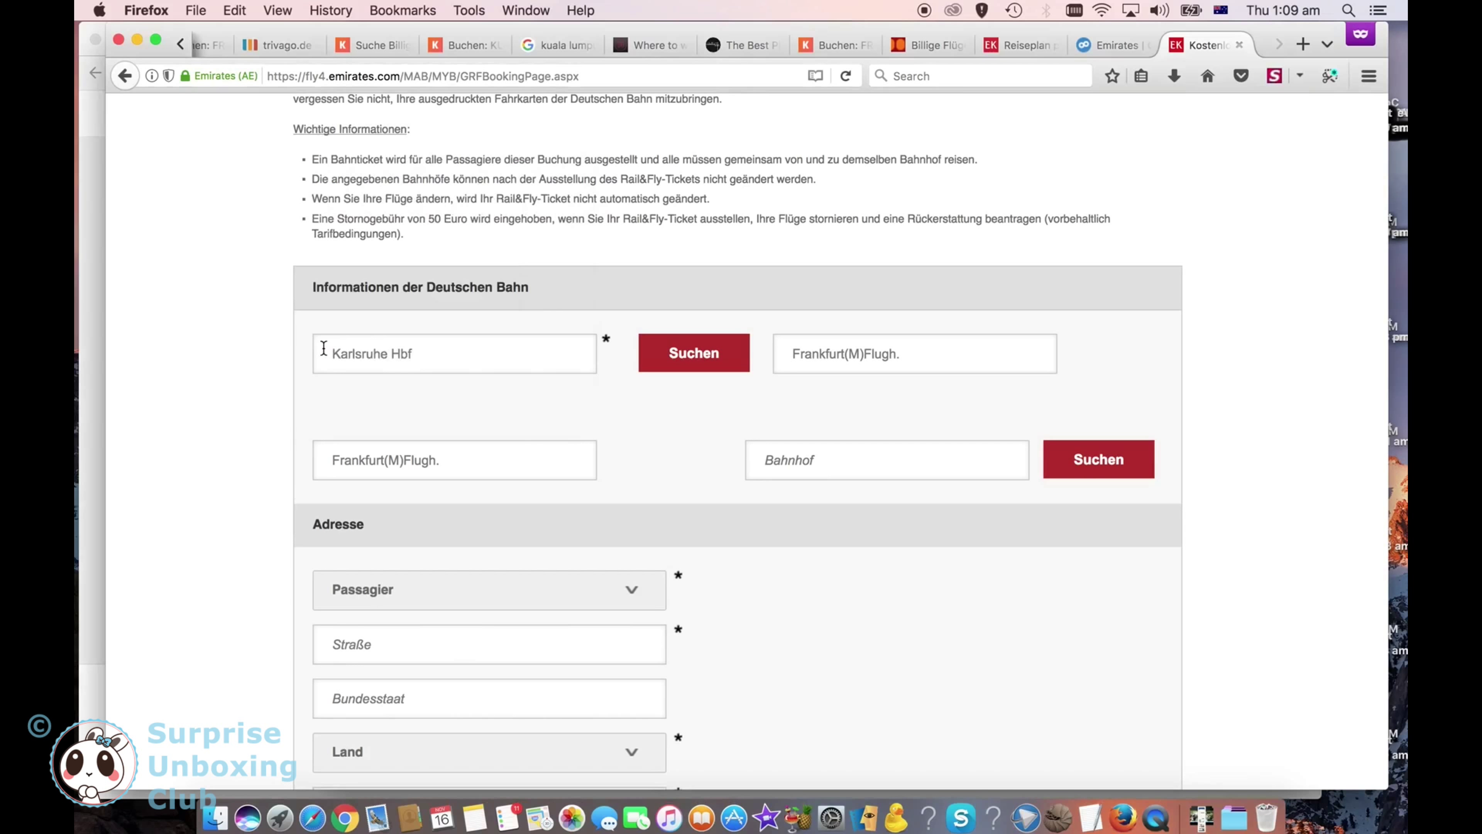
Step: Set Karlsruhe Hbf as the return journey's station
left_click(785, 465)
type("Ka")
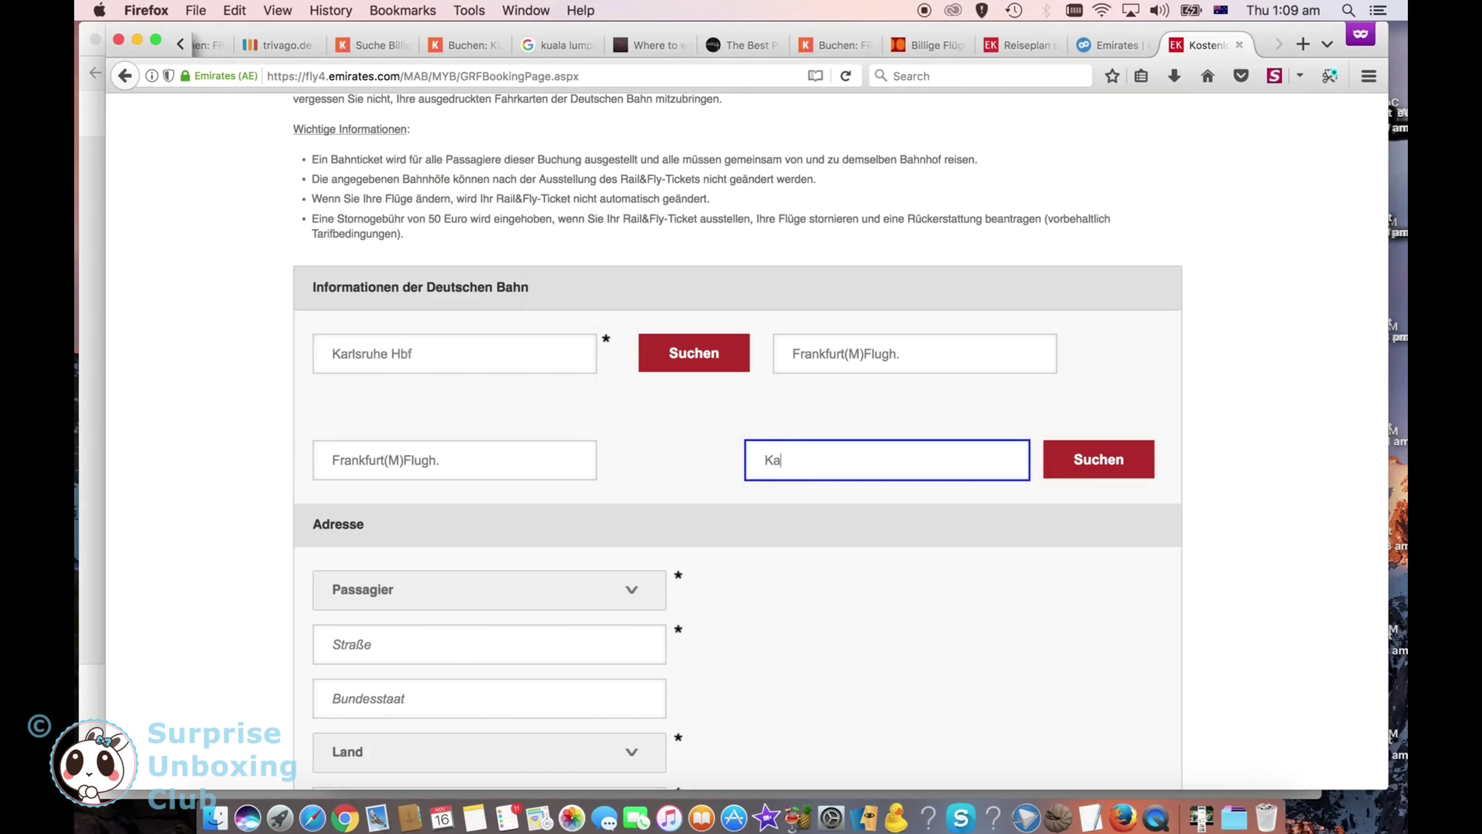
type("rlsruhe")
left_click(1107, 461)
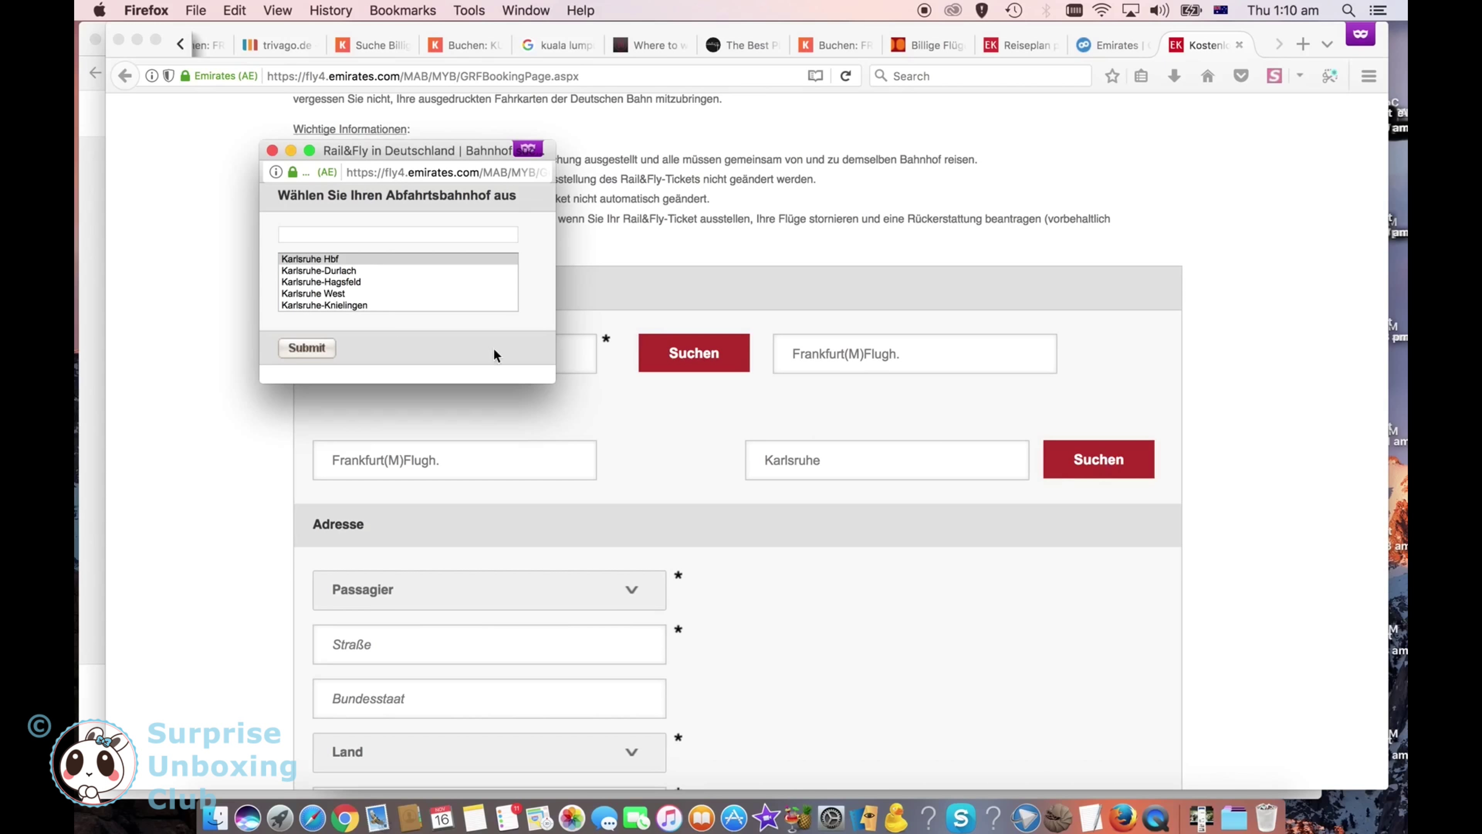
left_click(320, 349)
scroll(361, 571, "down", 3)
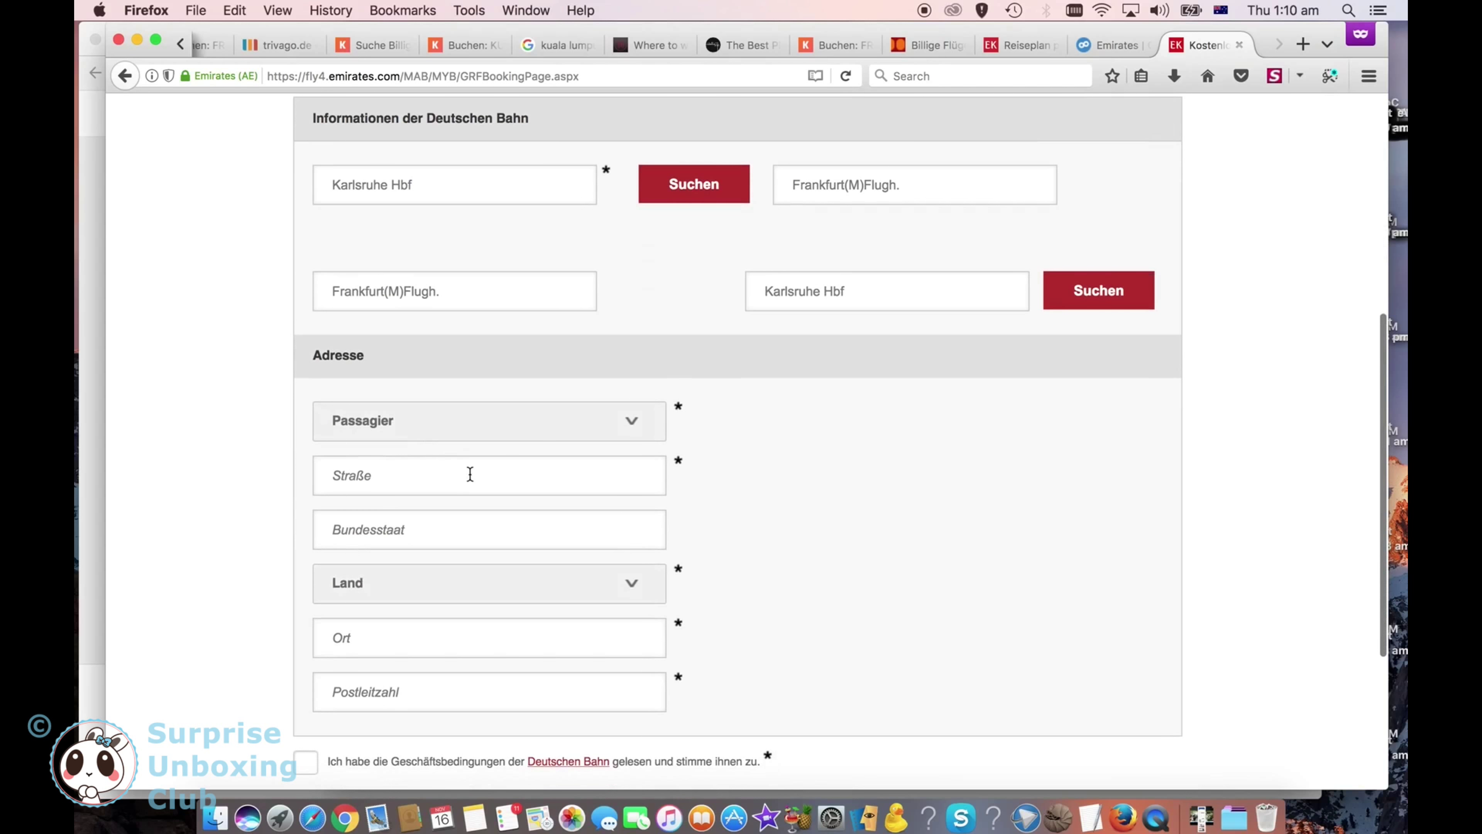
Step: Choose the passenger for the ticket address and pick the country from the Land list
left_click(533, 436)
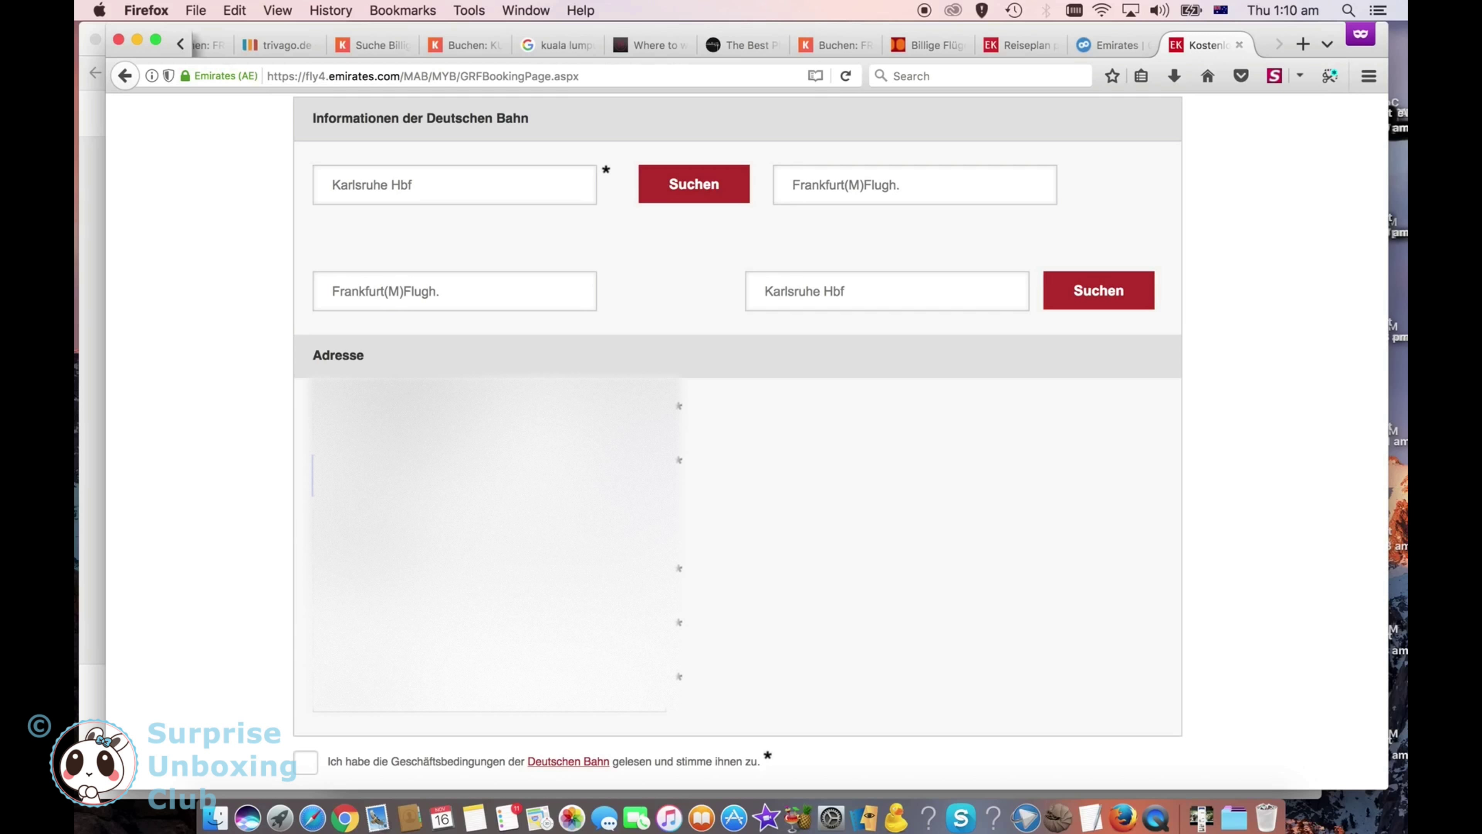
key("space")
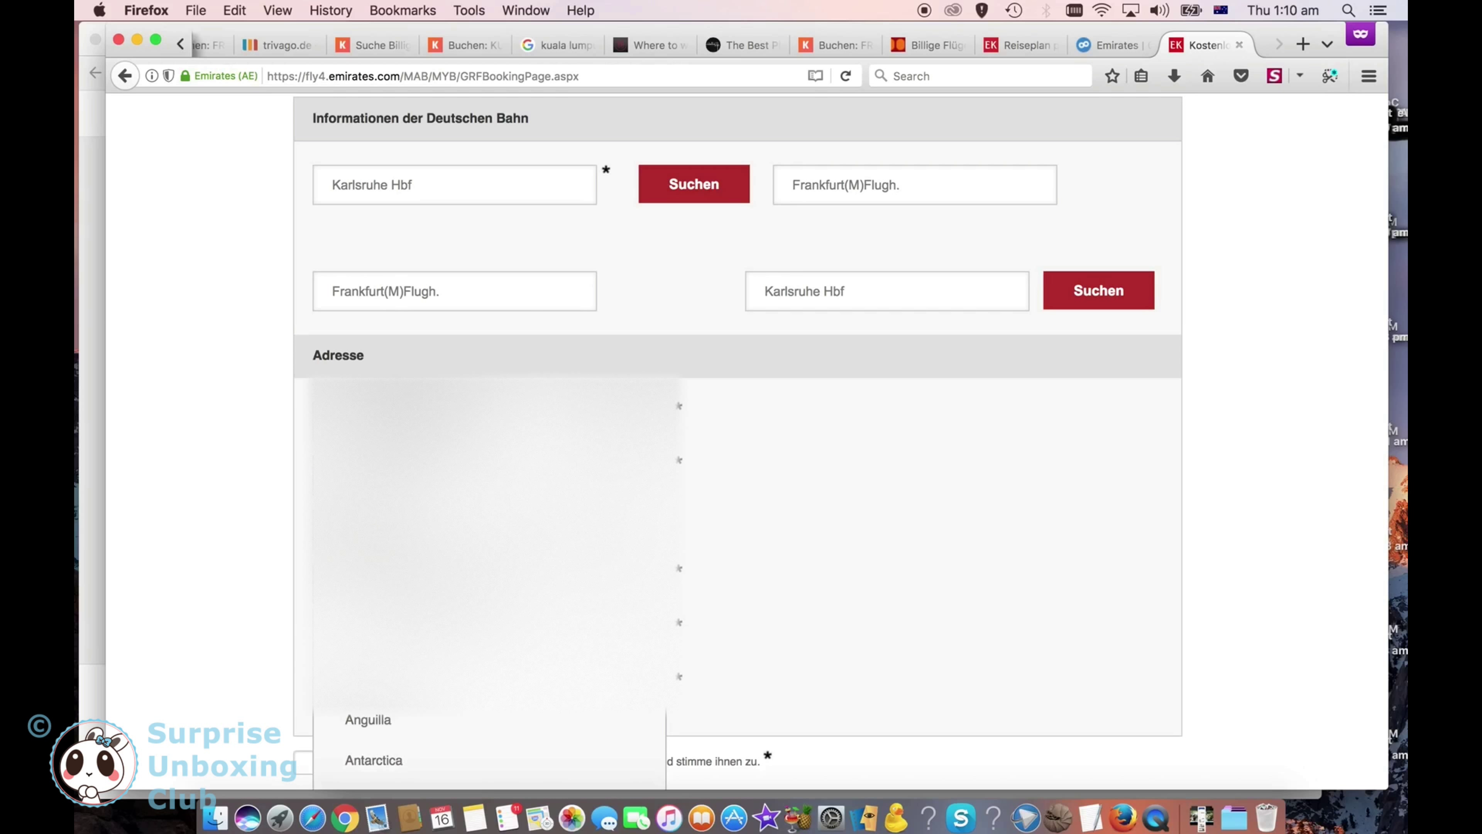
key("d")
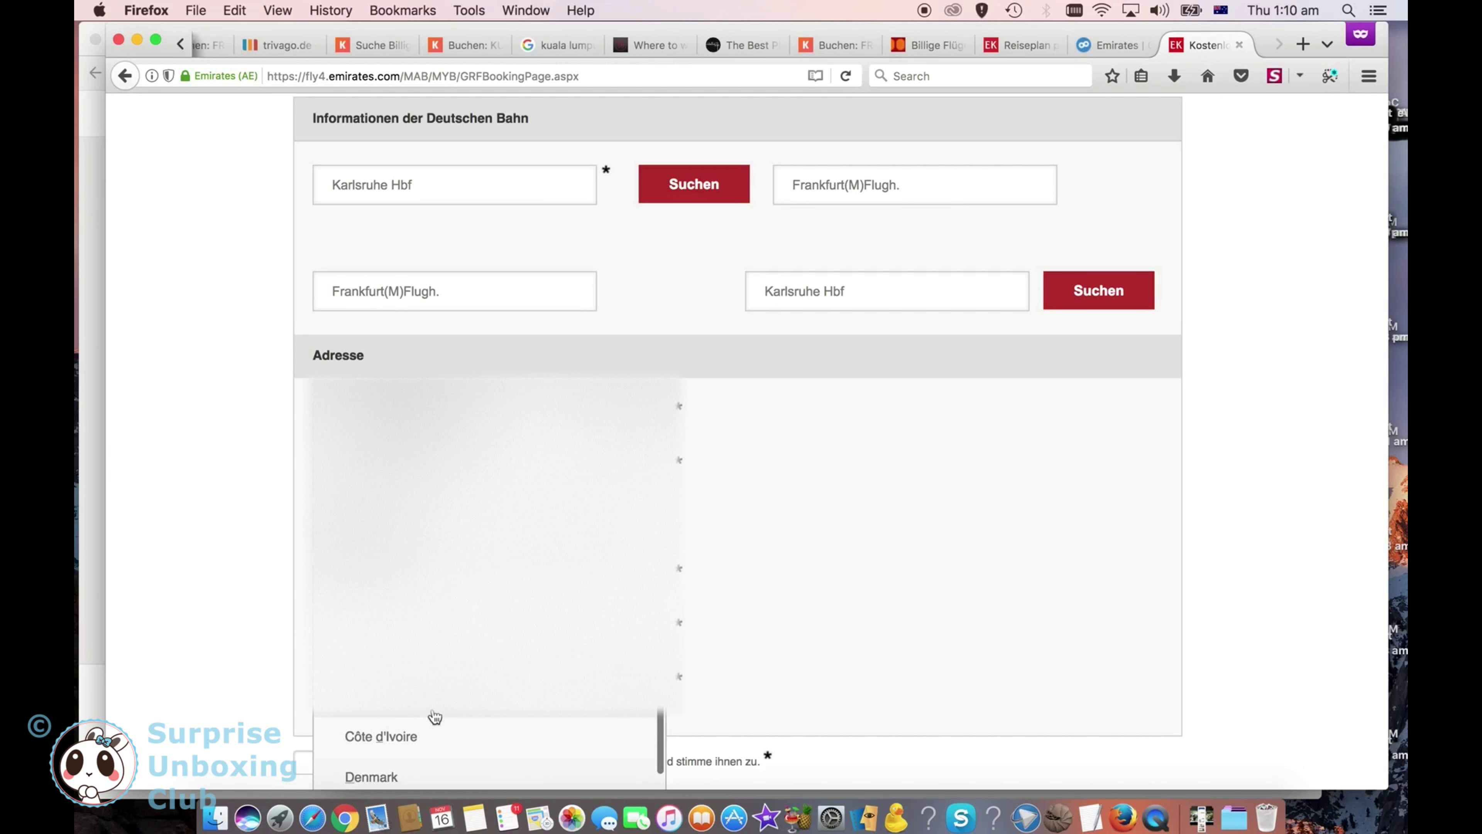
left_click(430, 717)
scroll(430, 717, "down", 1)
scroll(737, 443, "down", 2)
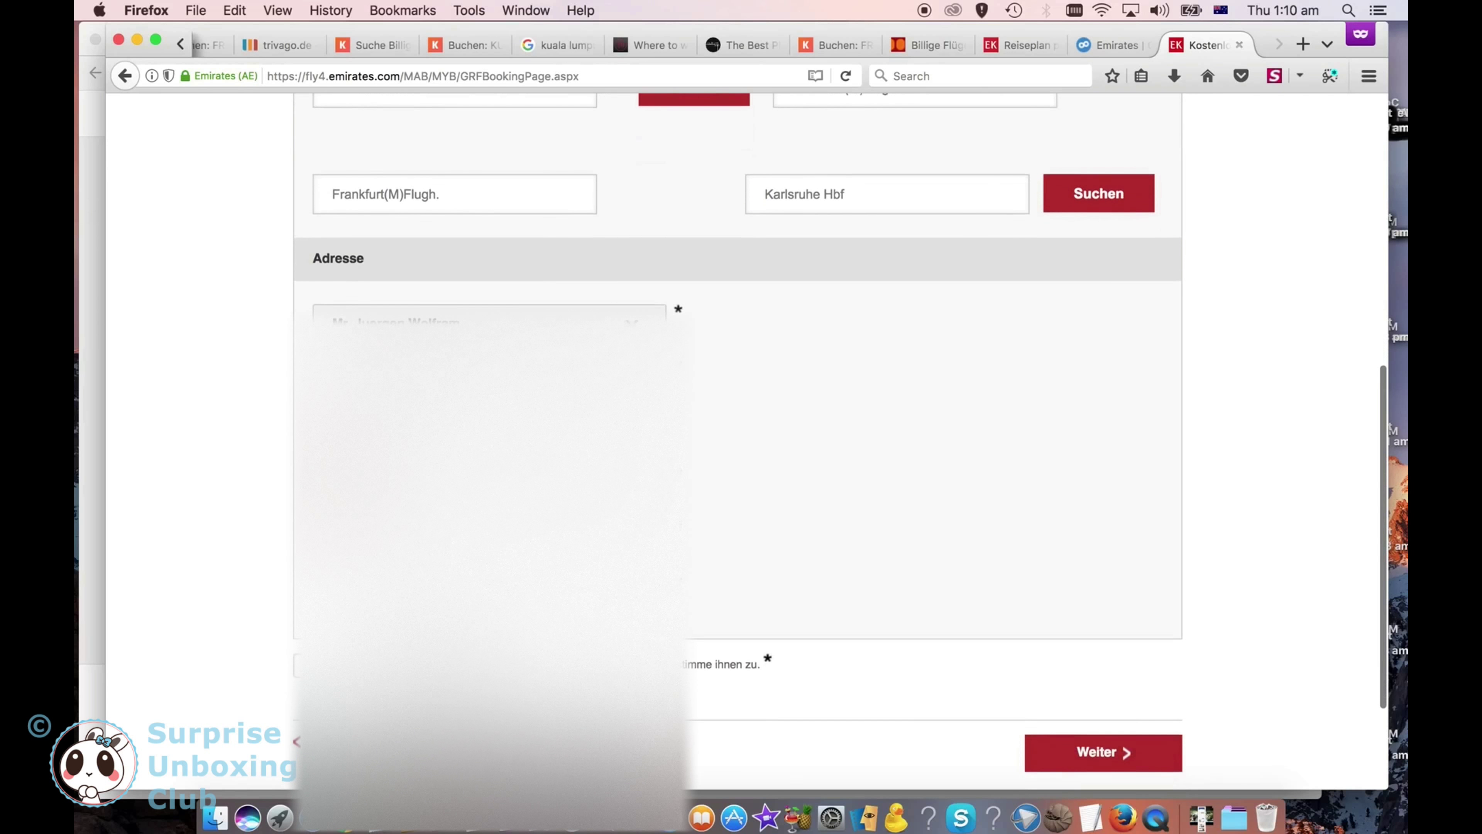
scroll(737, 444, "up", 1)
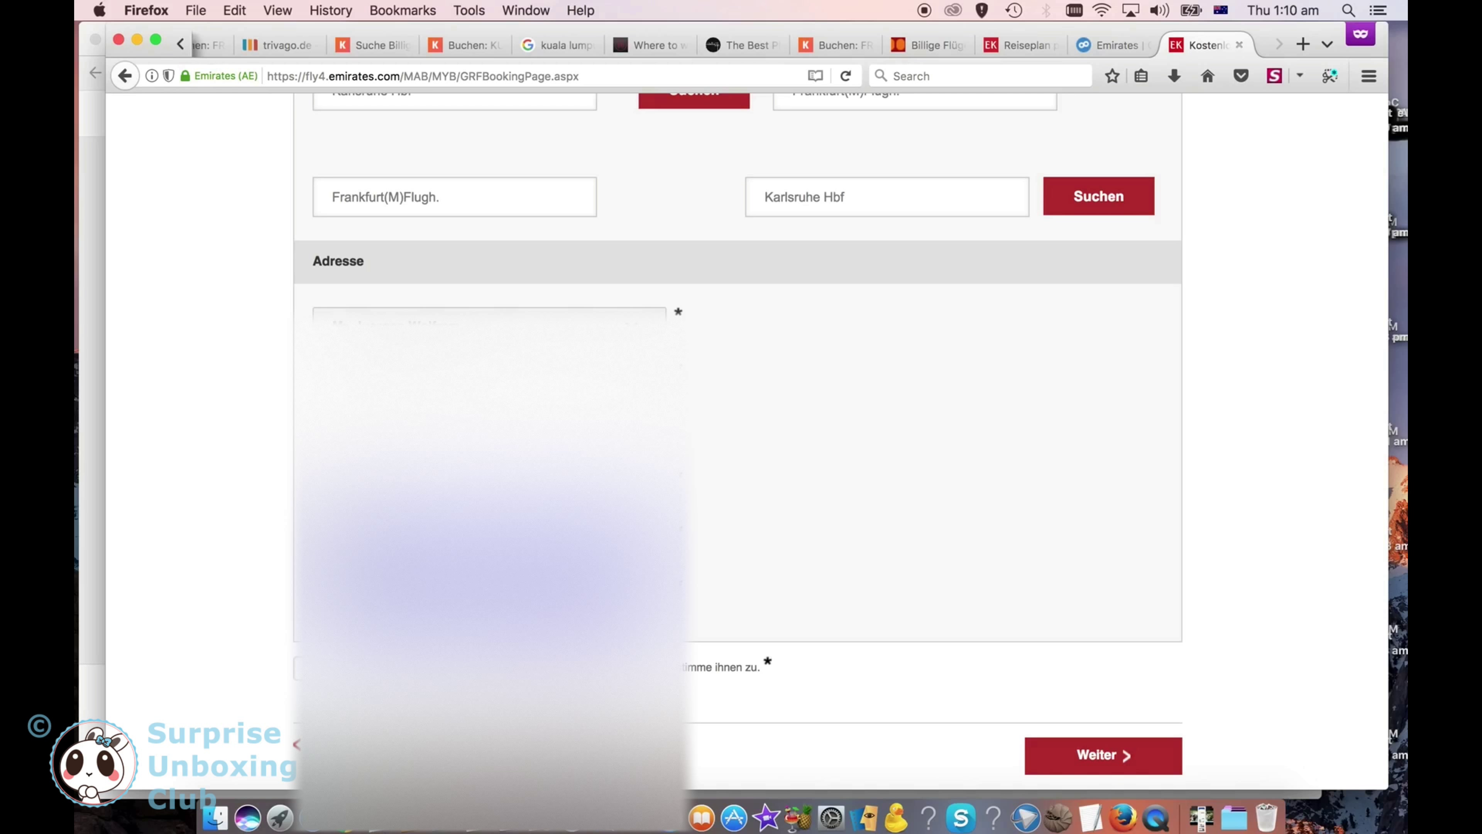
scroll(464, 677, "down", 3)
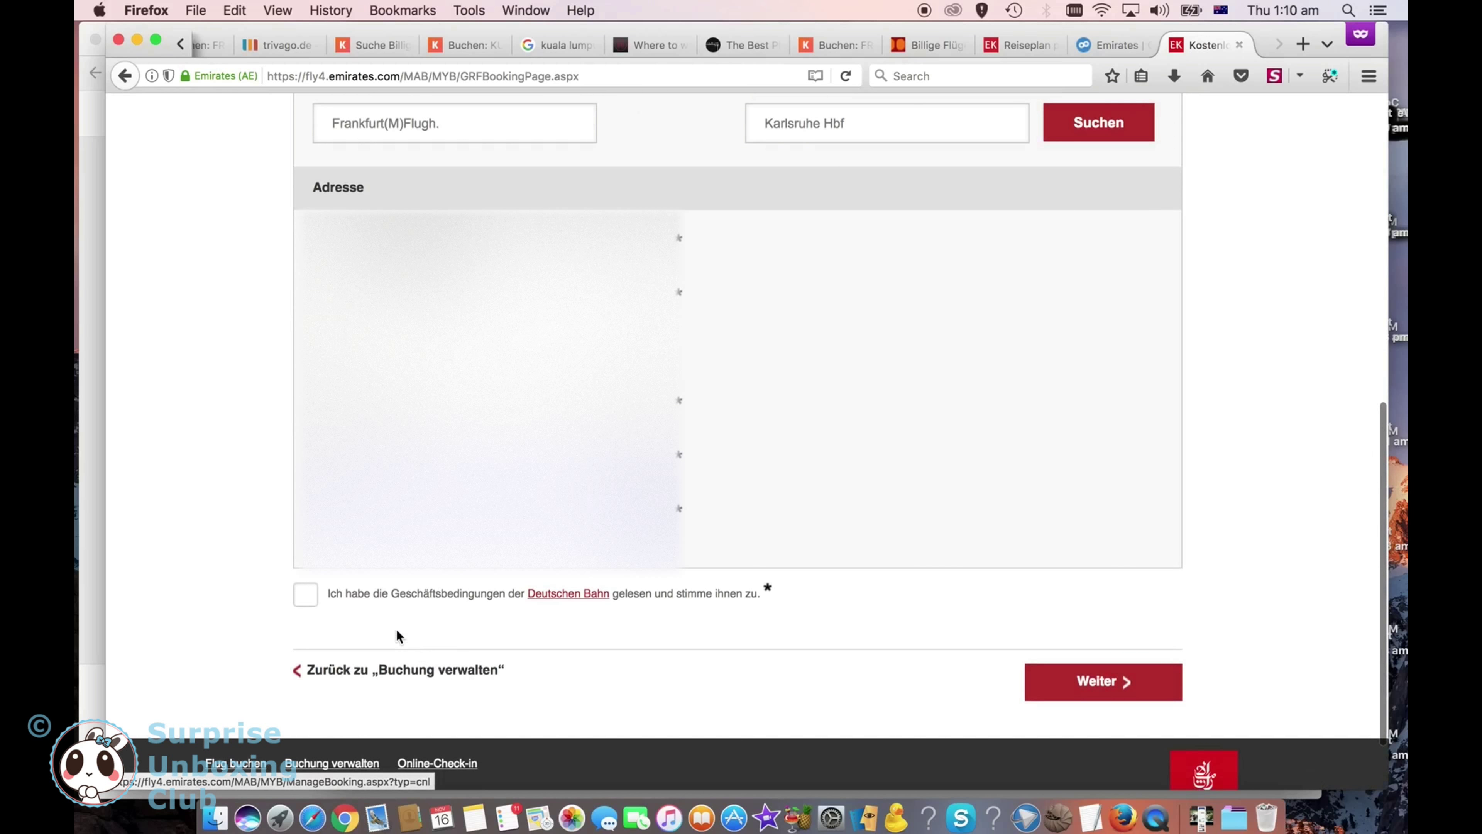
Step: Accept the Deutsche Bahn terms and submit the Rail&Fly ticket booking
left_click(306, 601)
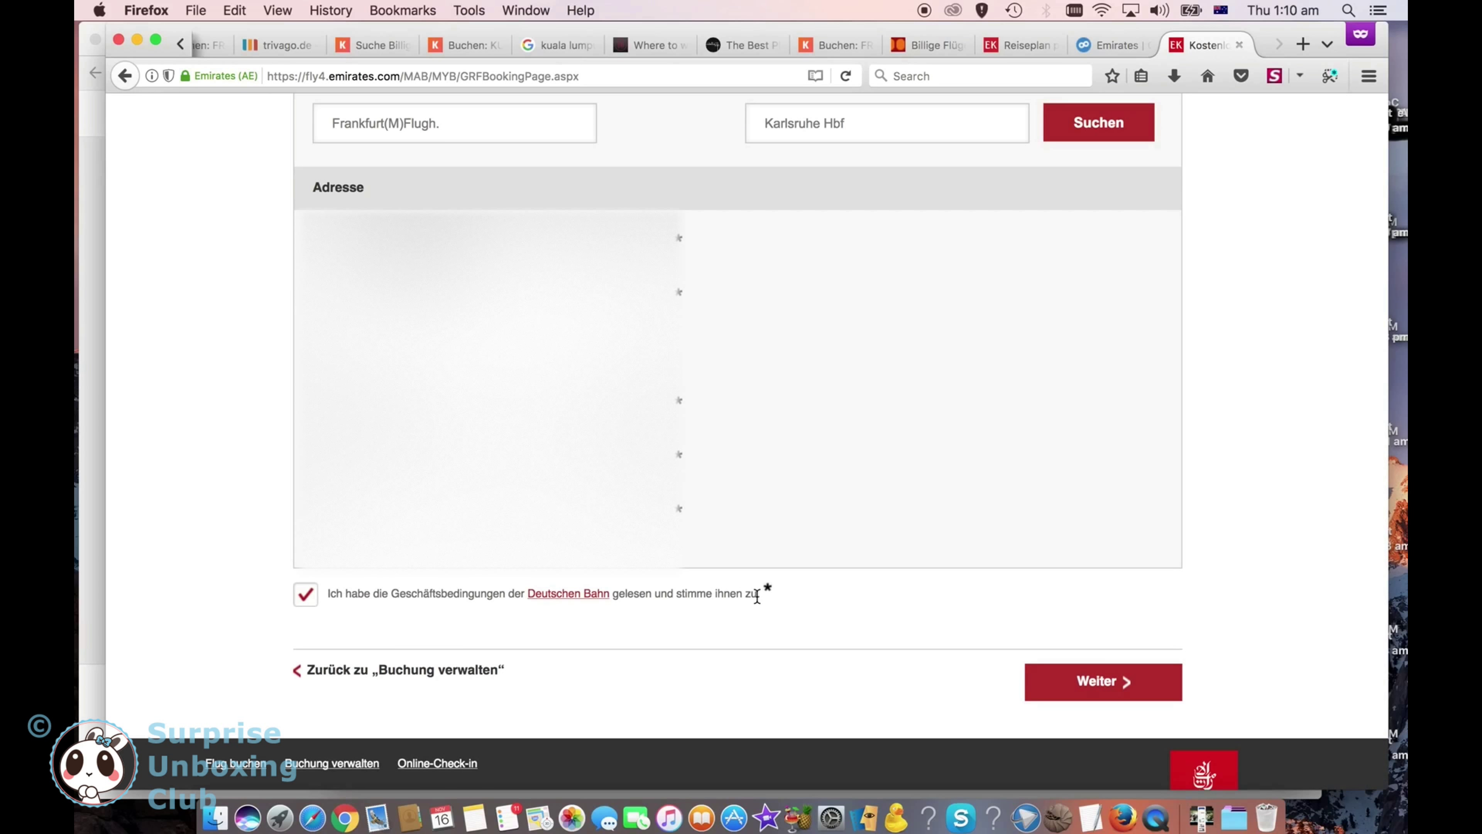
scroll(757, 595, "down", 3)
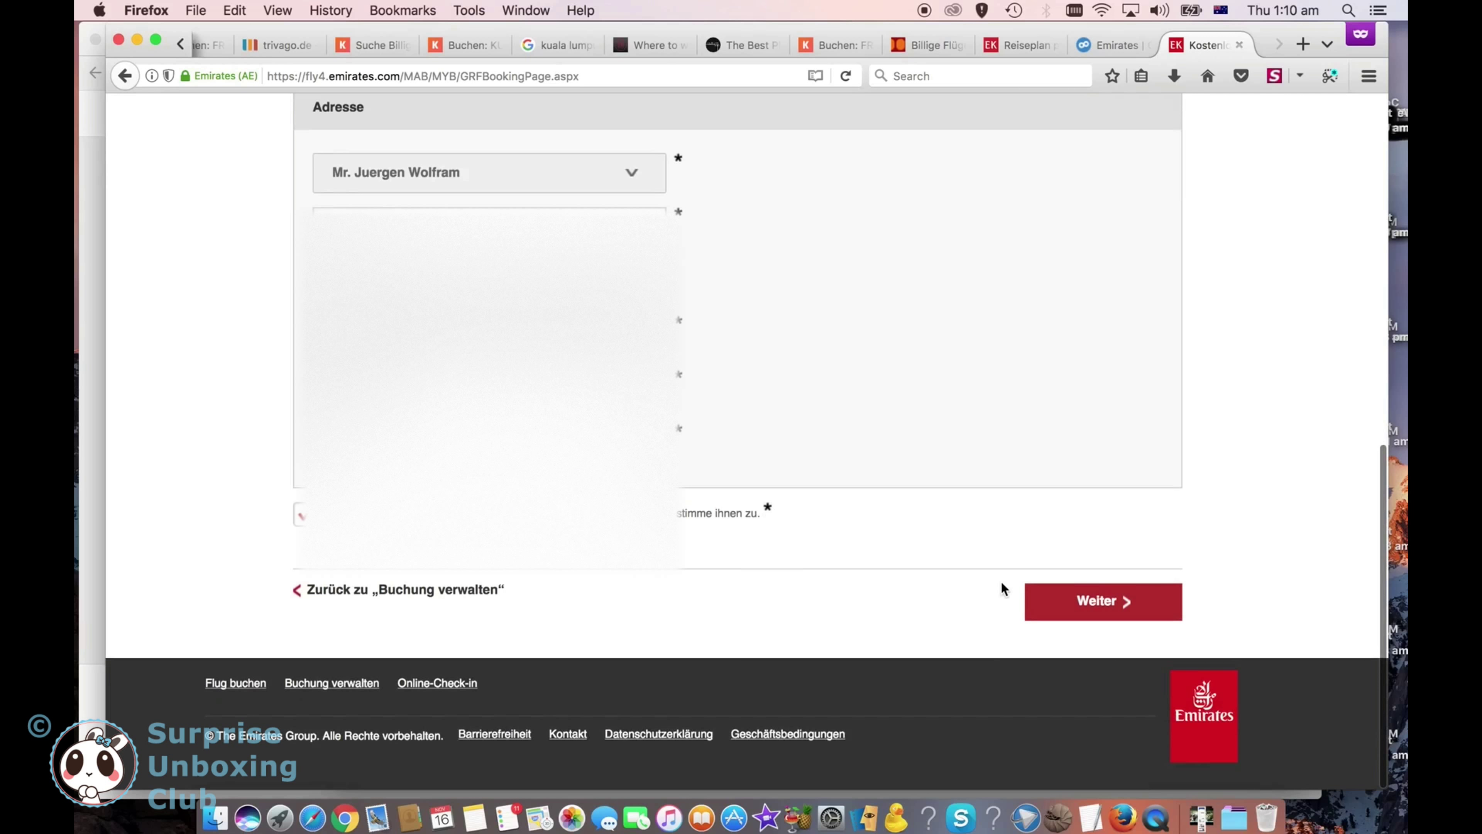
scroll(1108, 654, "up", 2)
left_click(1115, 658)
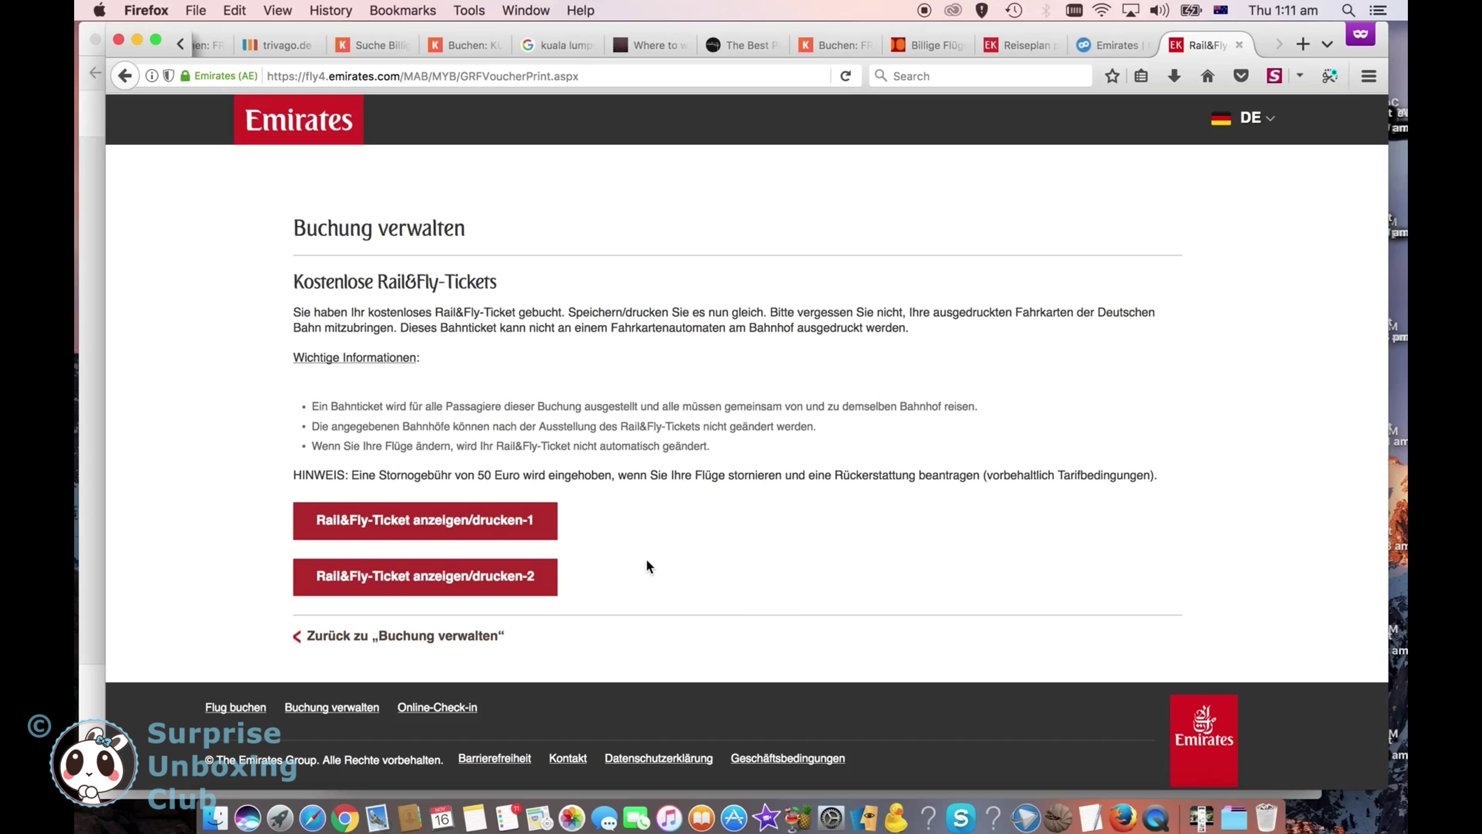
Step: Open 'Rail&Fly-Ticket anzeigen/drucken-1' and go to its Deutsche Bahn online ticket retrieval
left_click(480, 513)
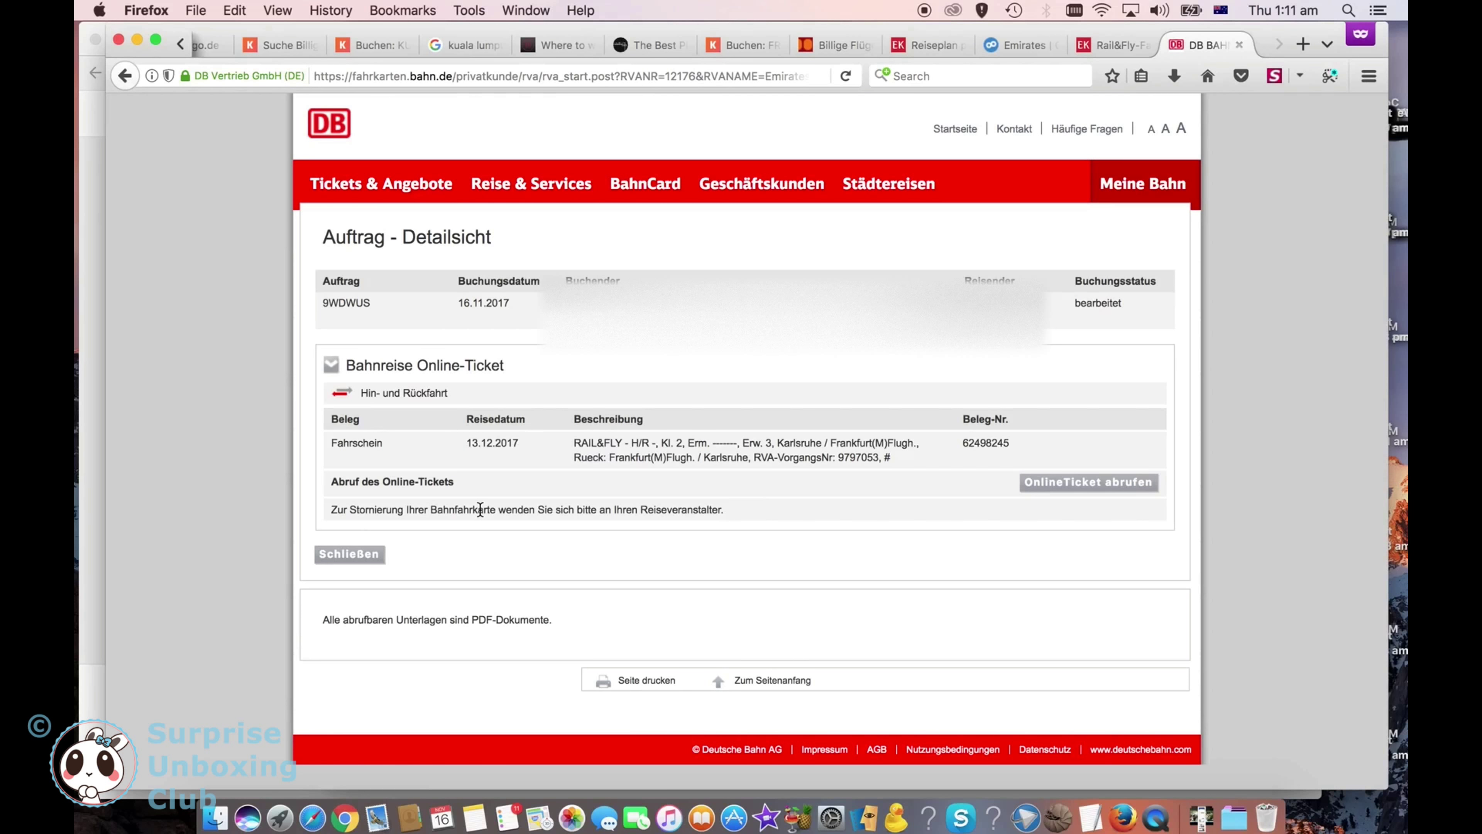
left_click(1089, 492)
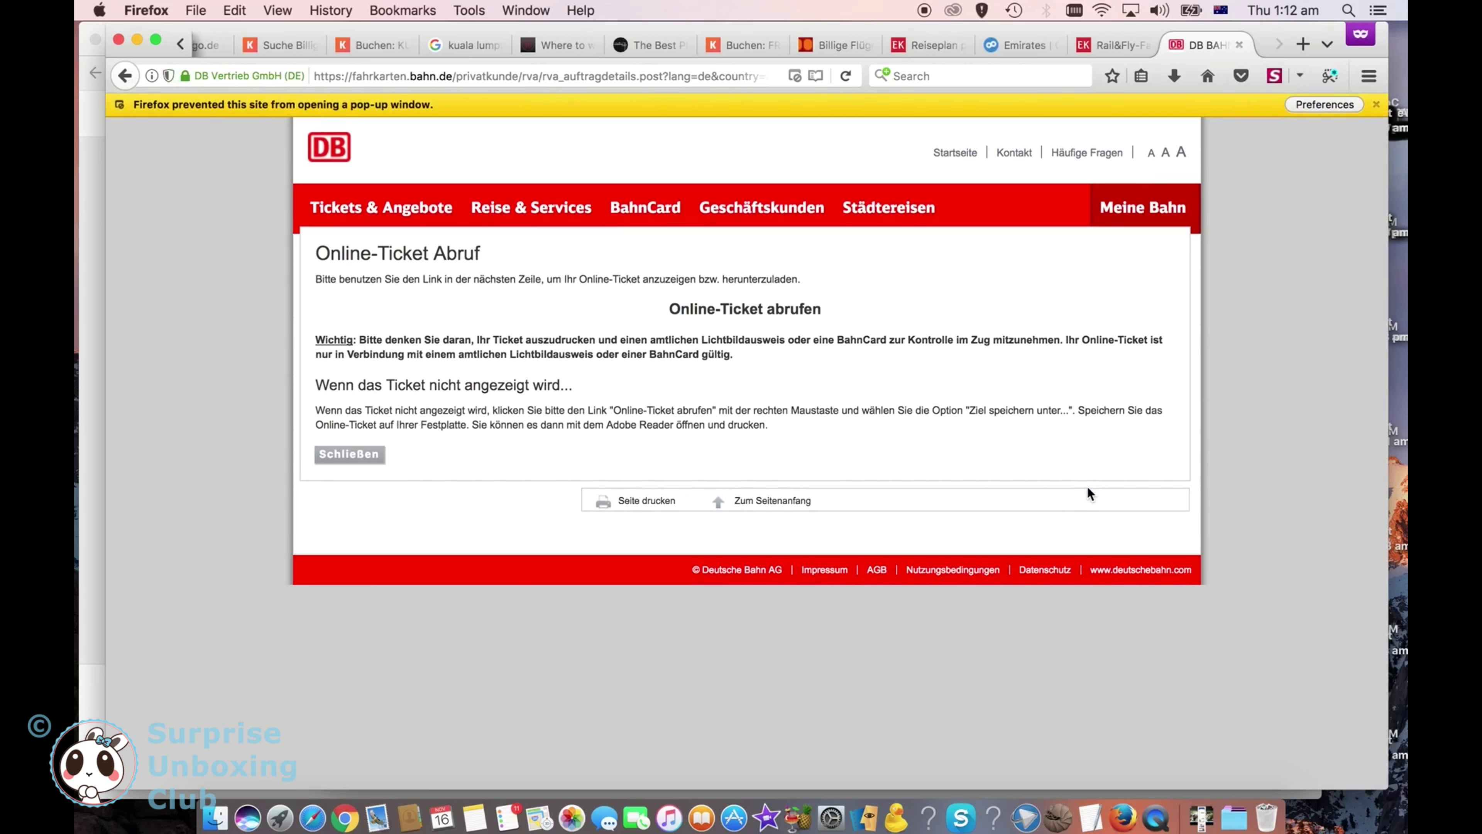
left_click(1340, 110)
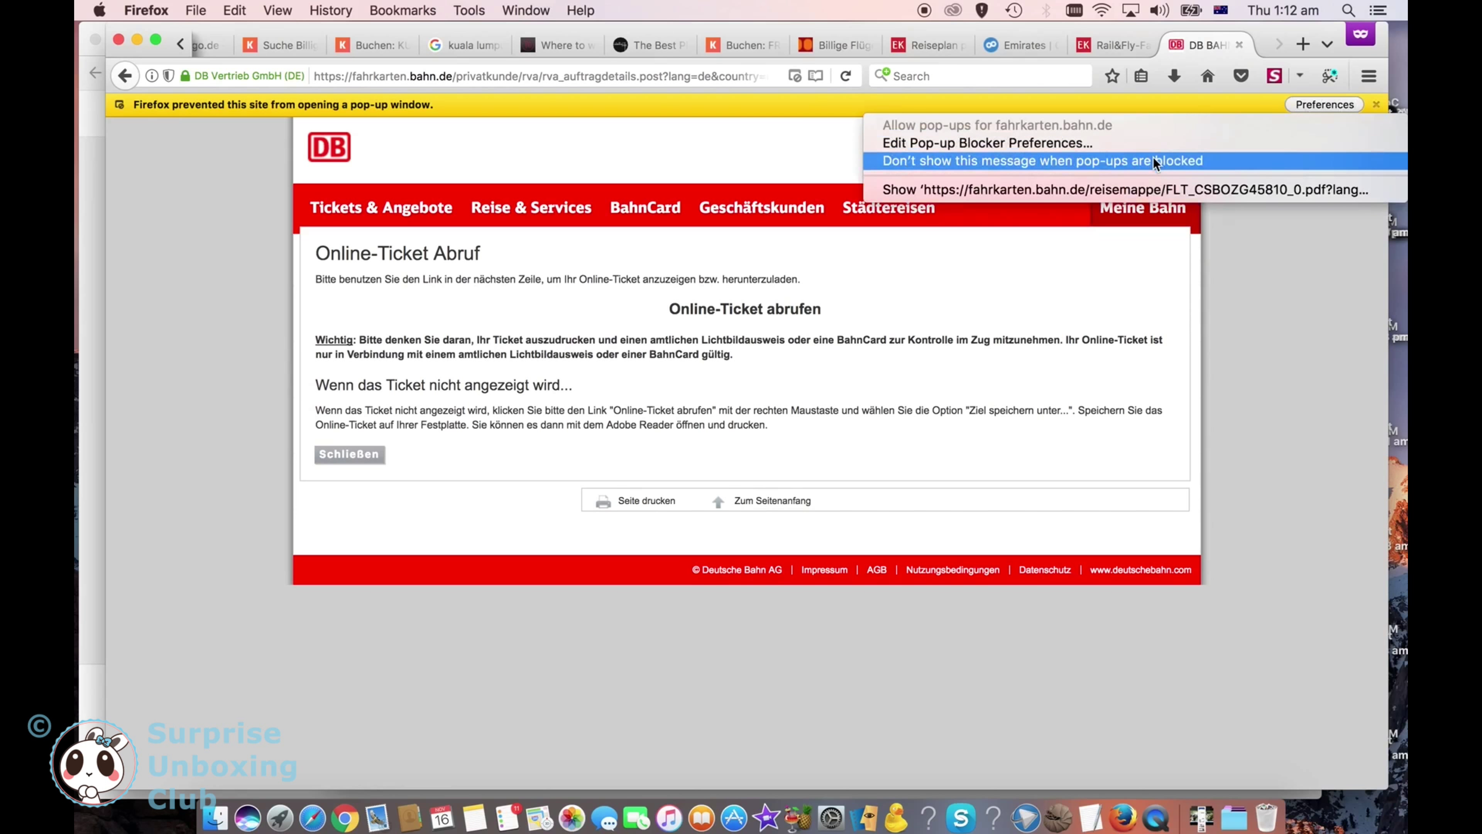
left_click(1147, 190)
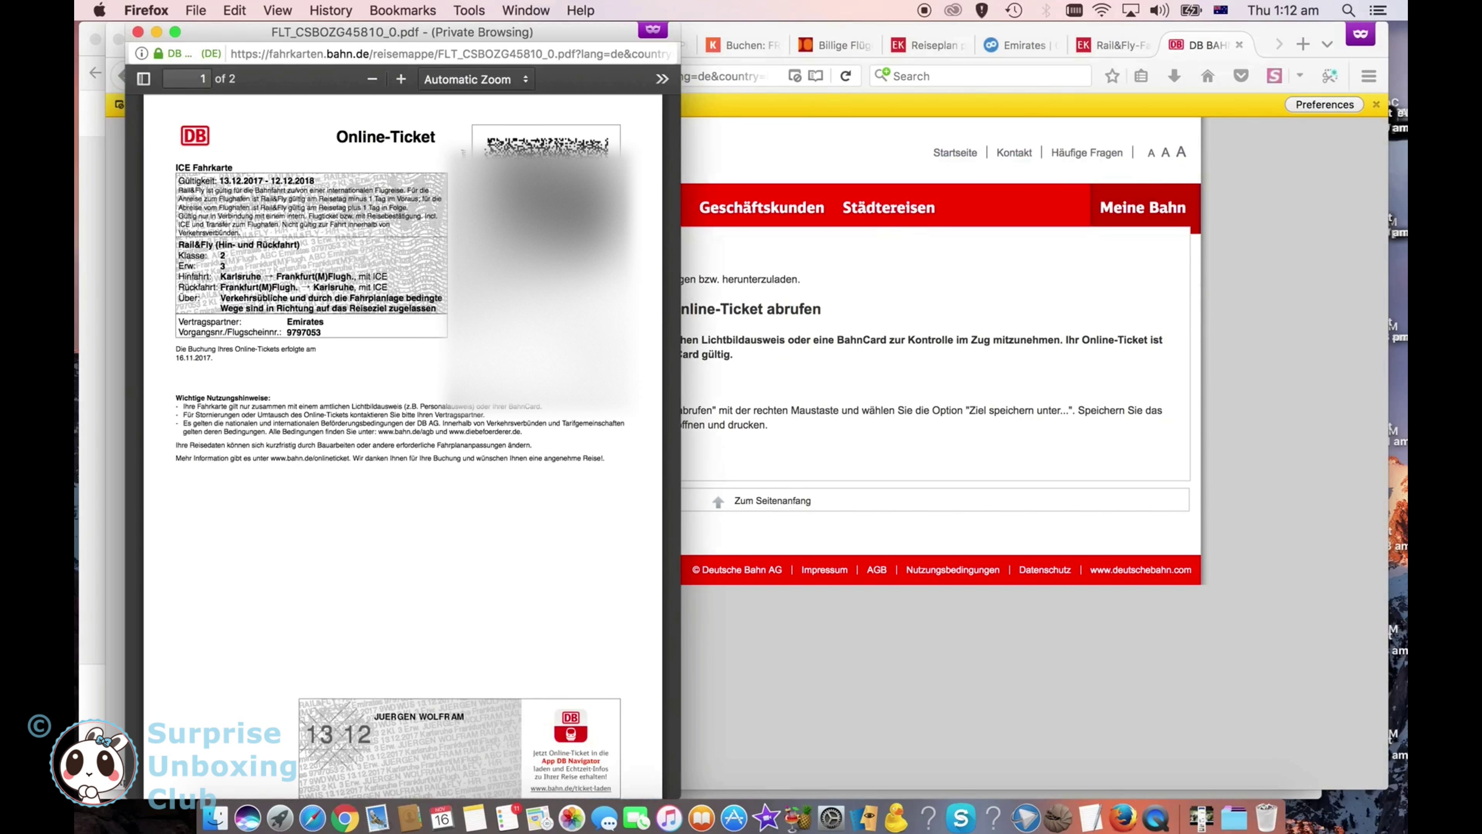
scroll(516, 481, "up", 1)
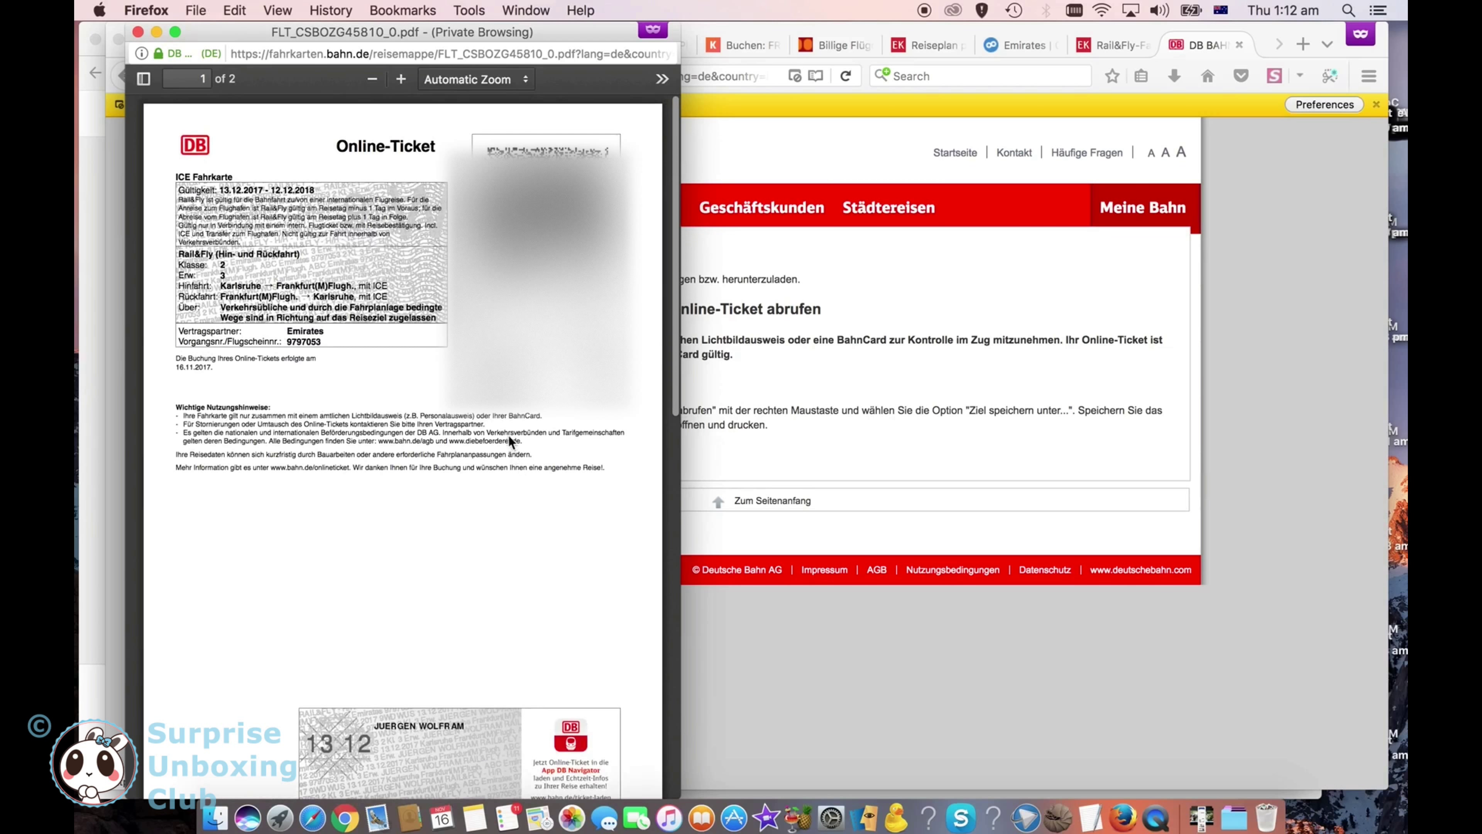
key("super+p")
left_click(608, 312)
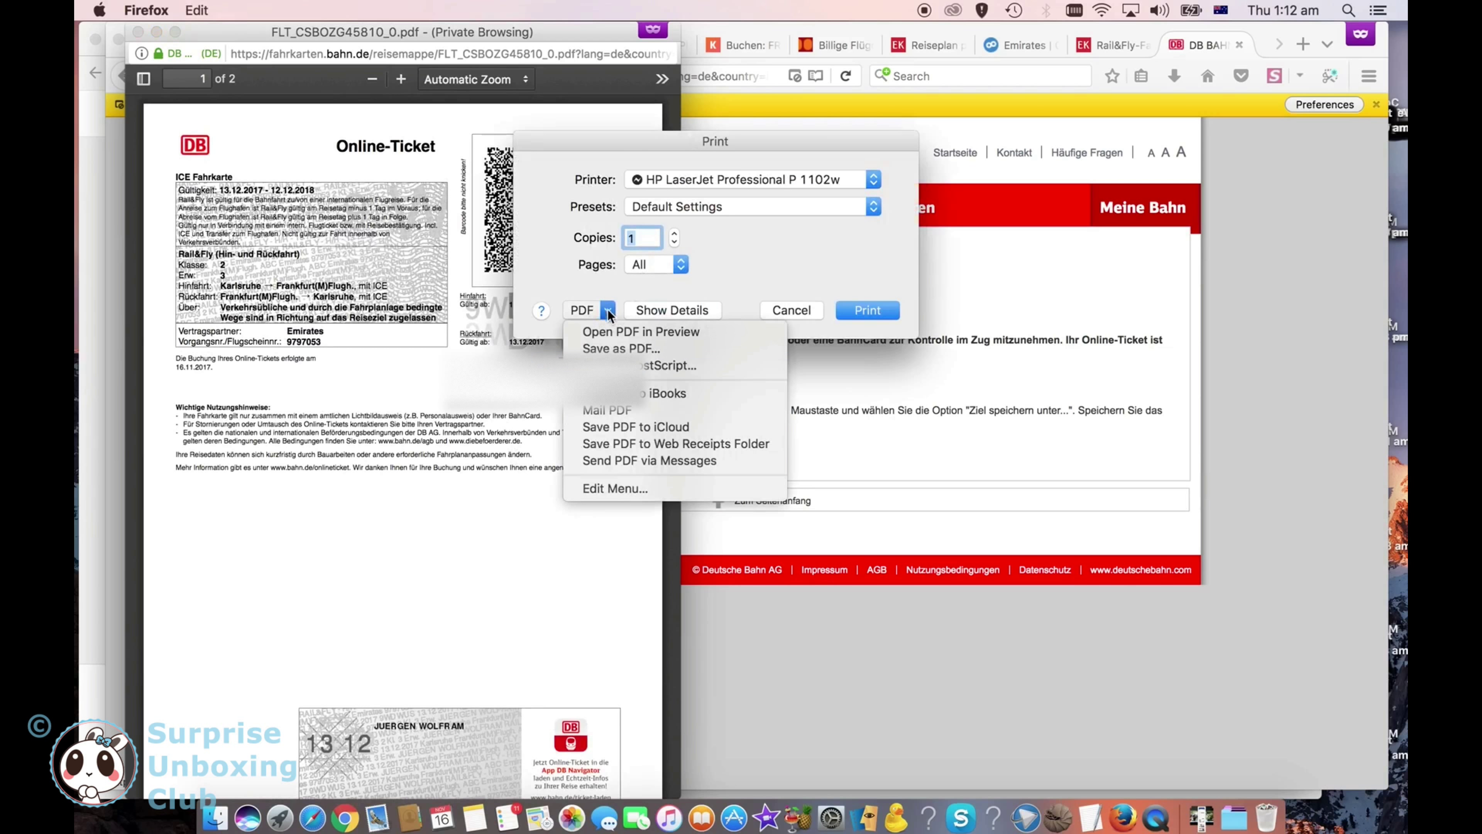
left_click(613, 351)
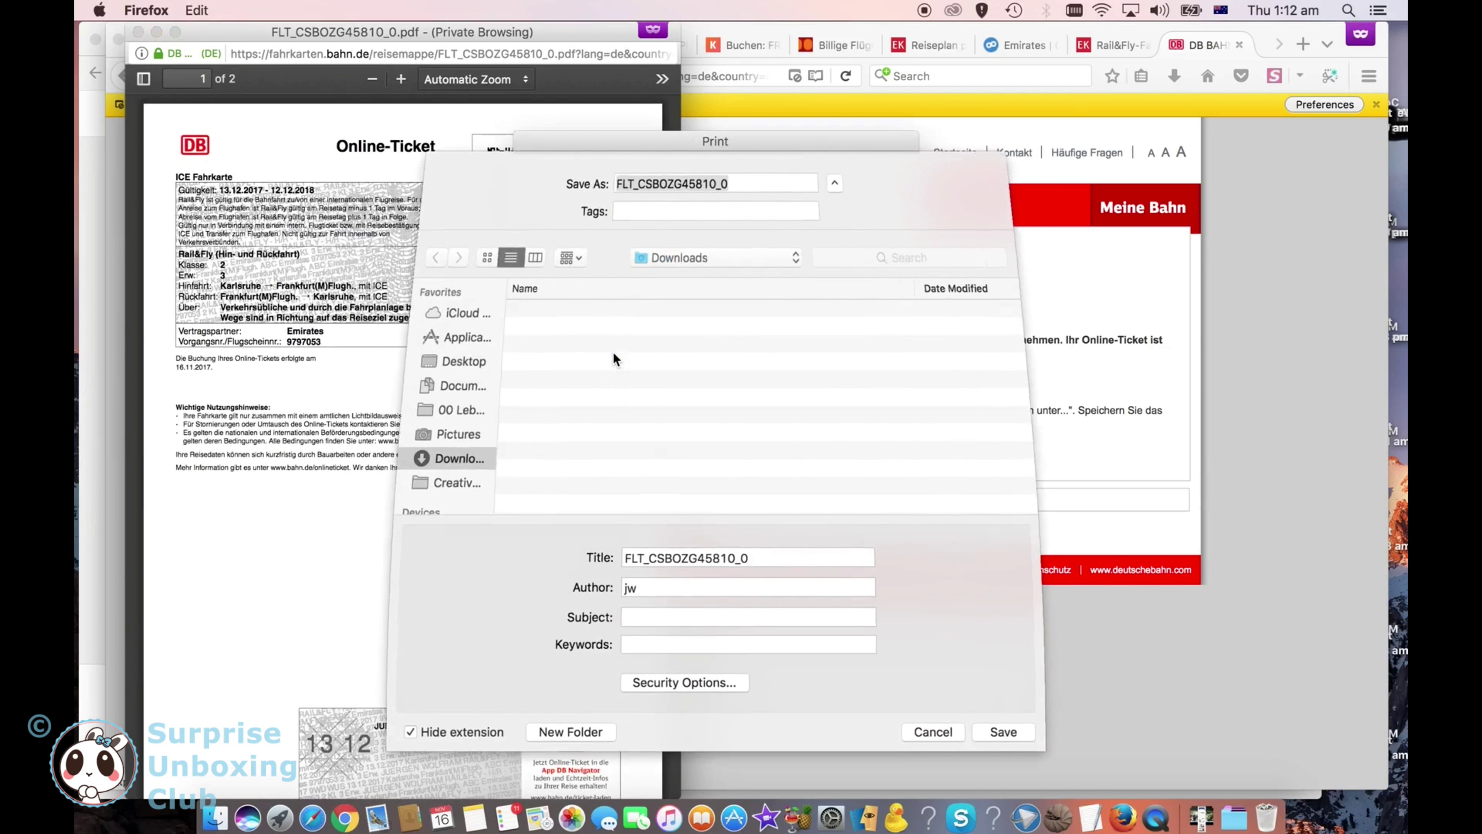
type("01 ")
type("Dubai")
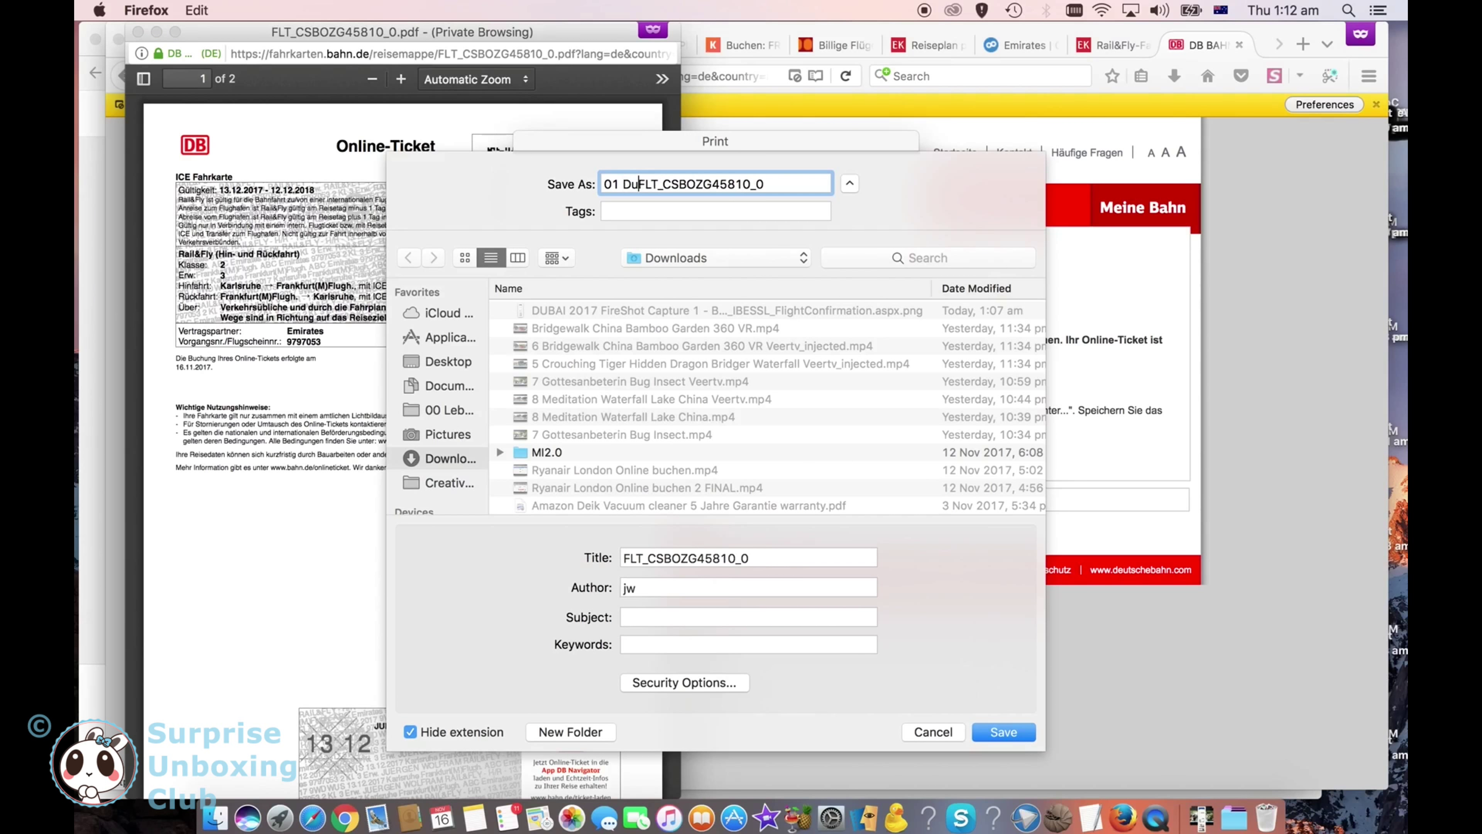
key("Return")
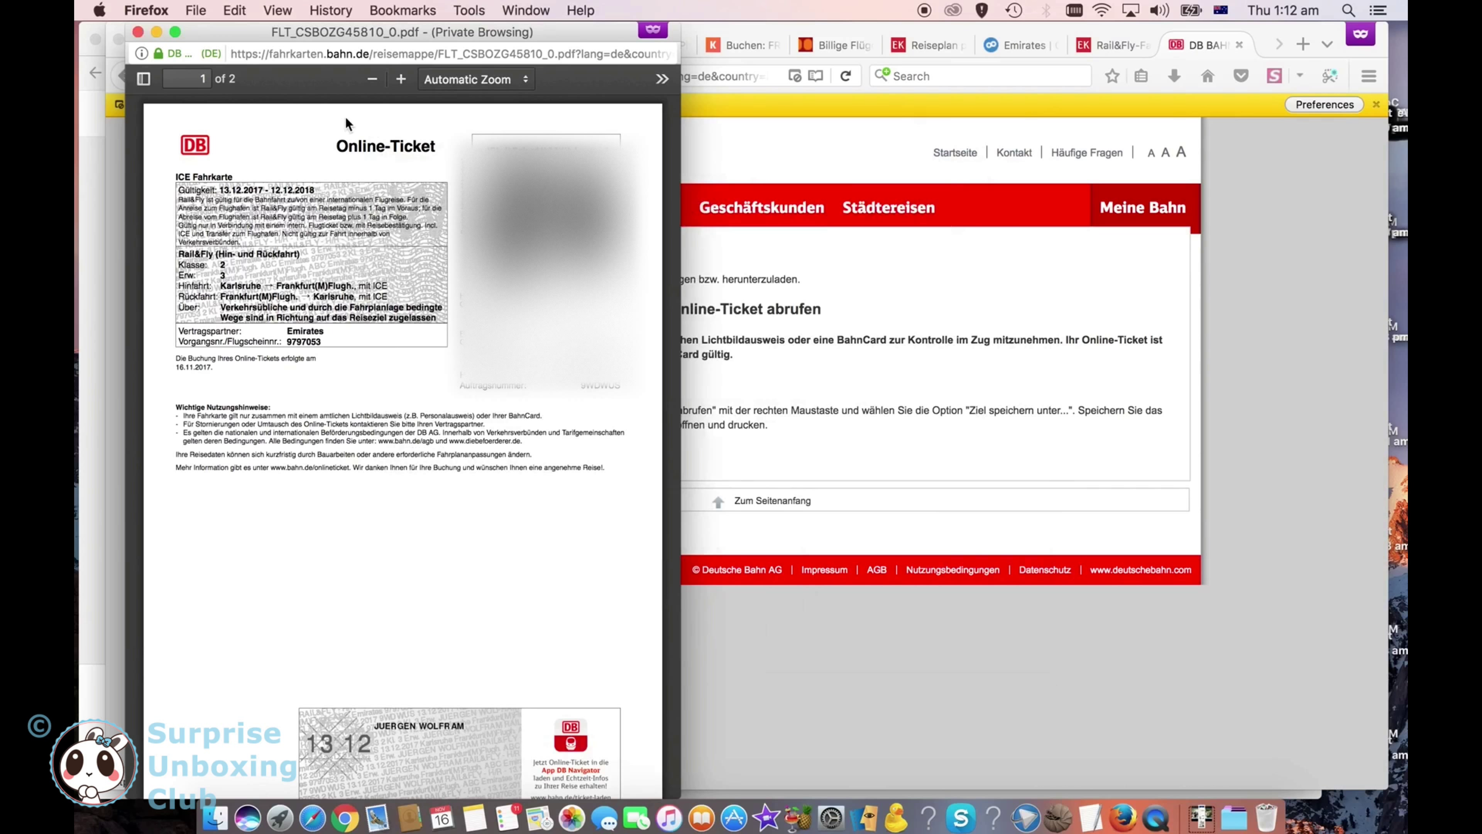
left_click(138, 33)
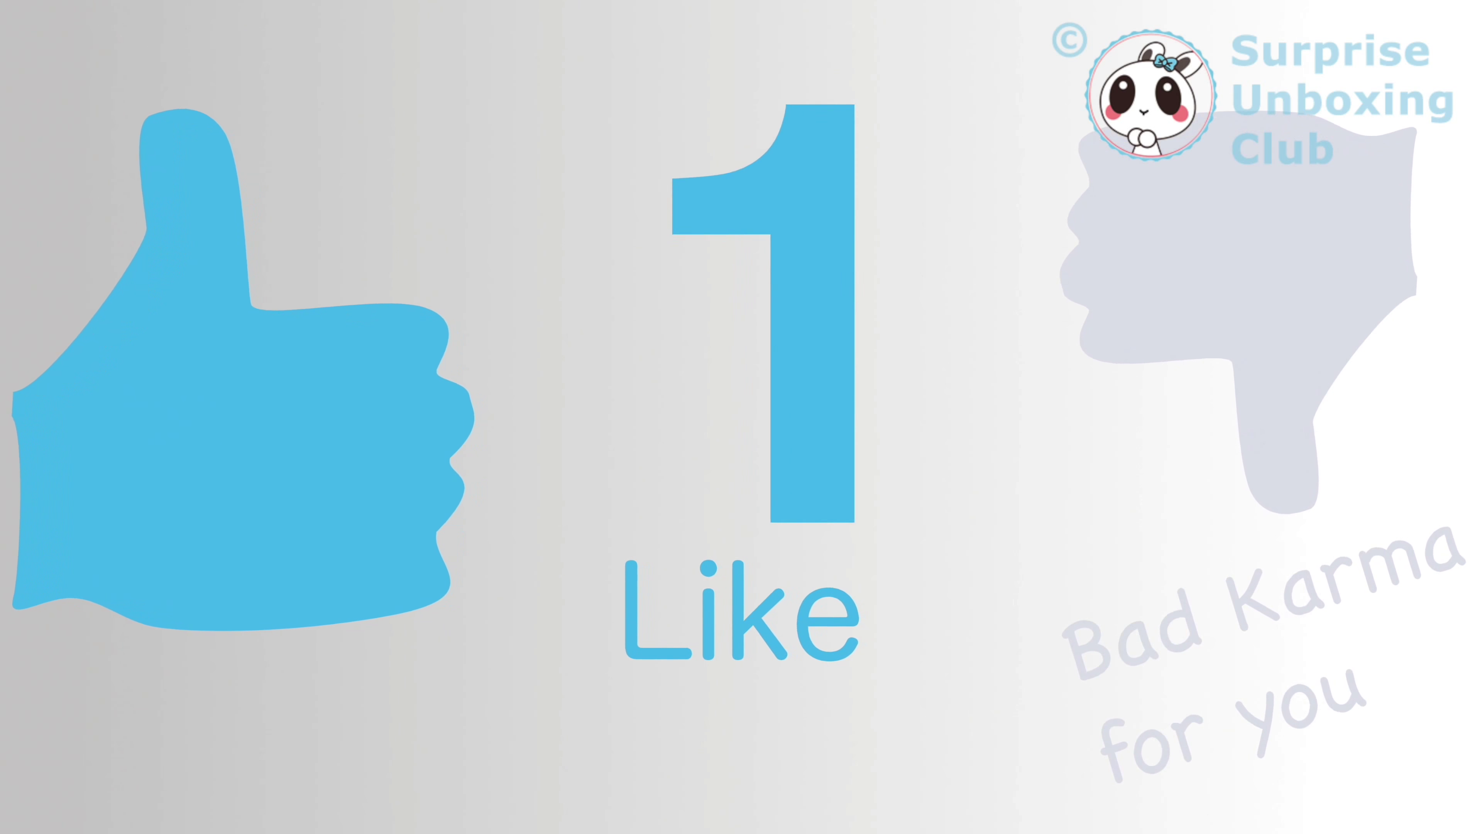